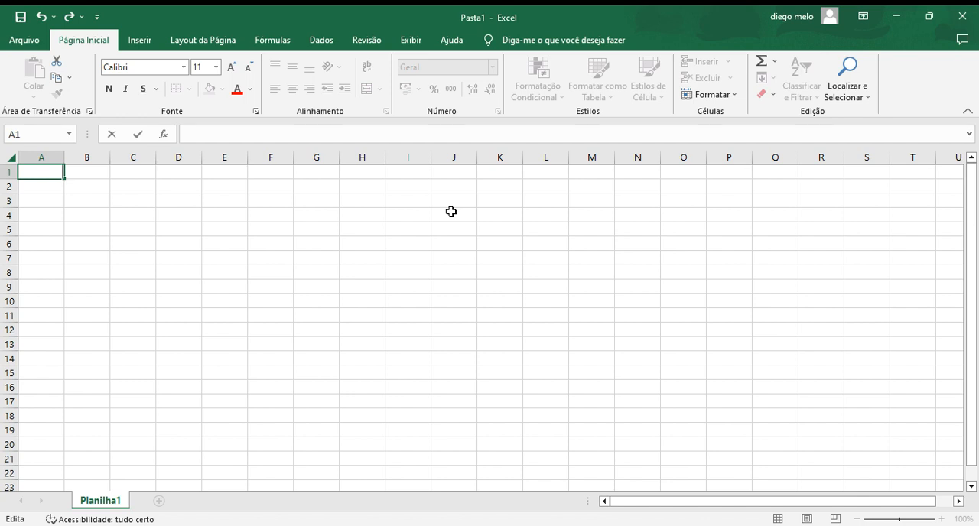
click(310, 200)
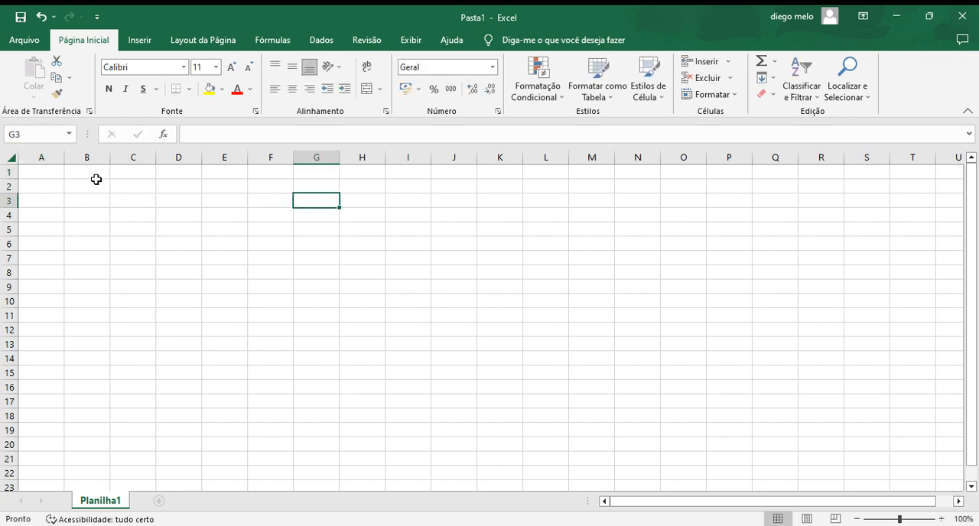
click(42, 171)
click(48, 204)
click(54, 226)
click(139, 219)
click(190, 199)
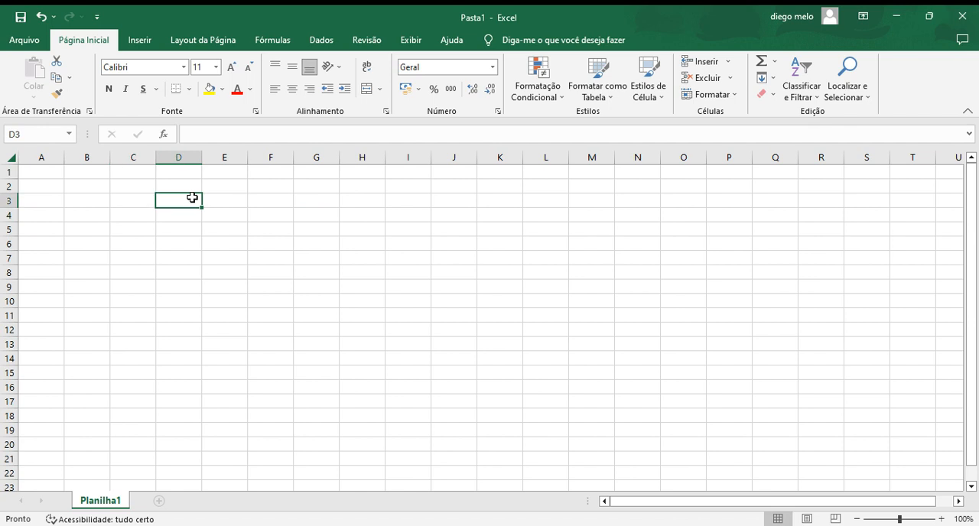
click(239, 205)
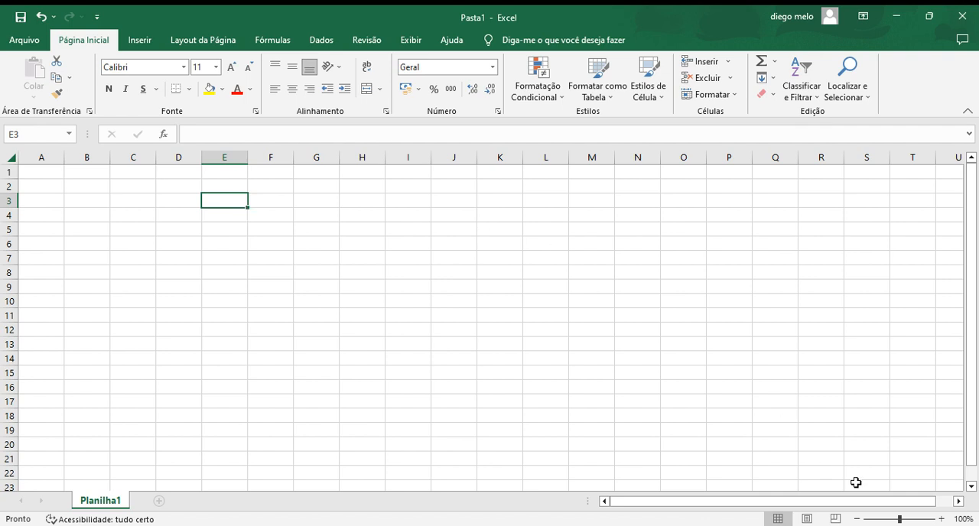
Step: Zoom the worksheet in to 334%
drag(900, 520, 941, 520)
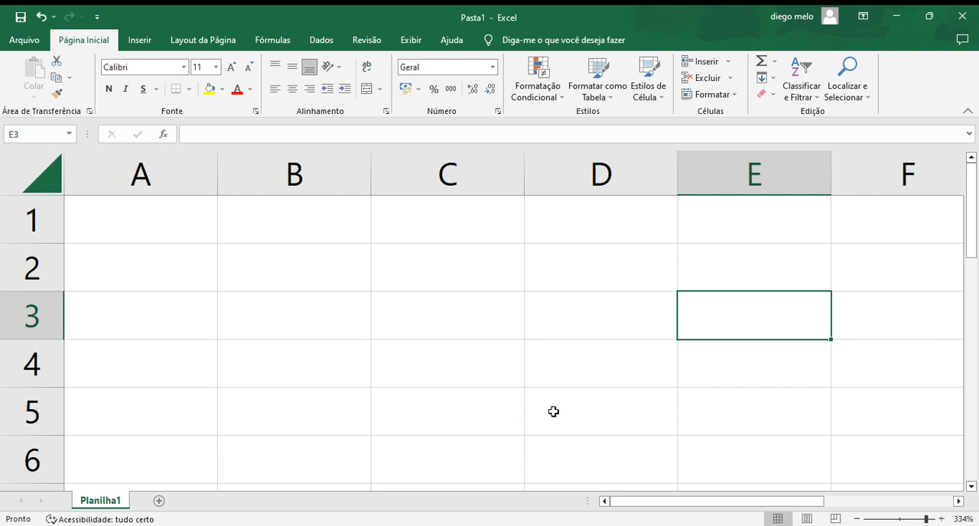
click(171, 226)
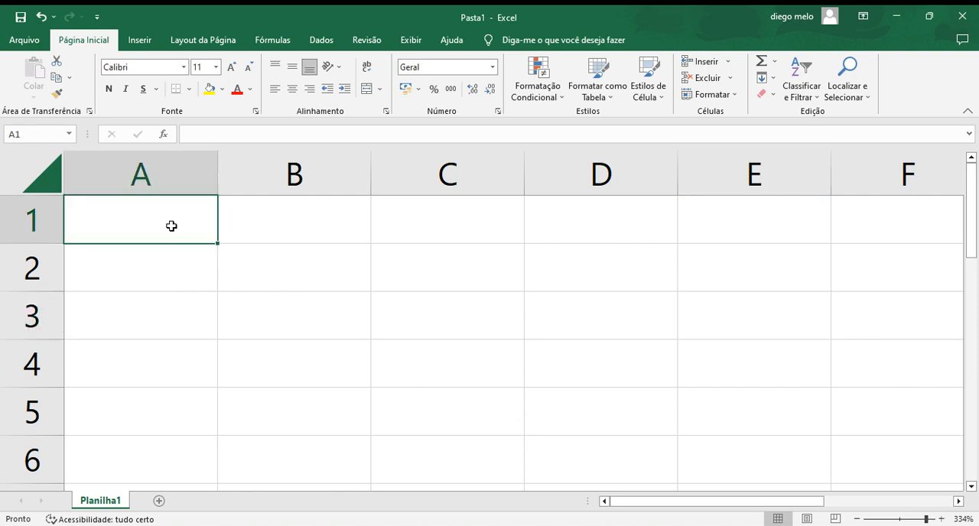
click(135, 257)
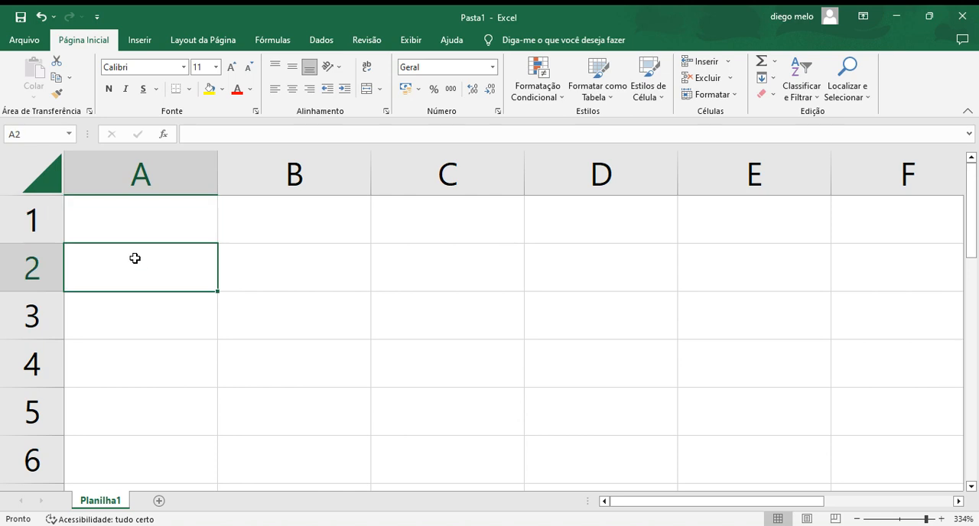
click(141, 315)
click(248, 327)
click(165, 365)
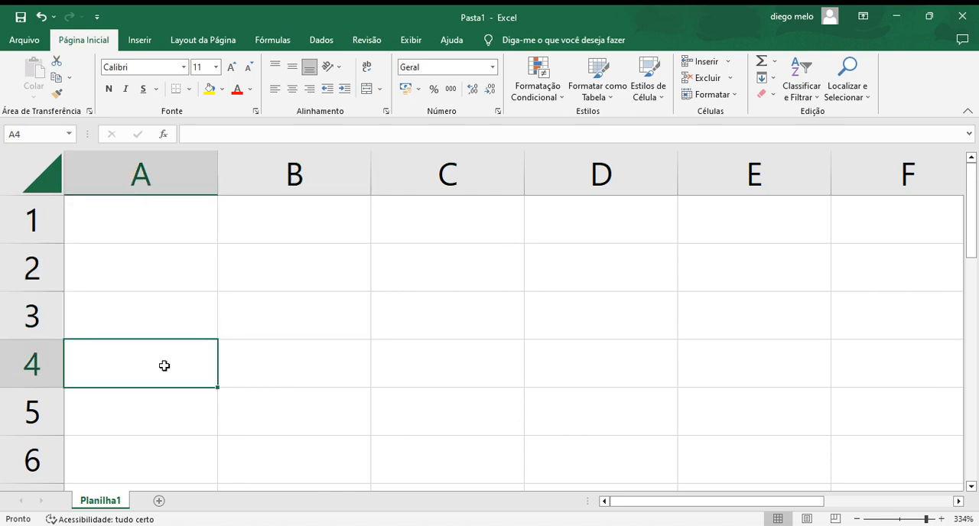
click(263, 367)
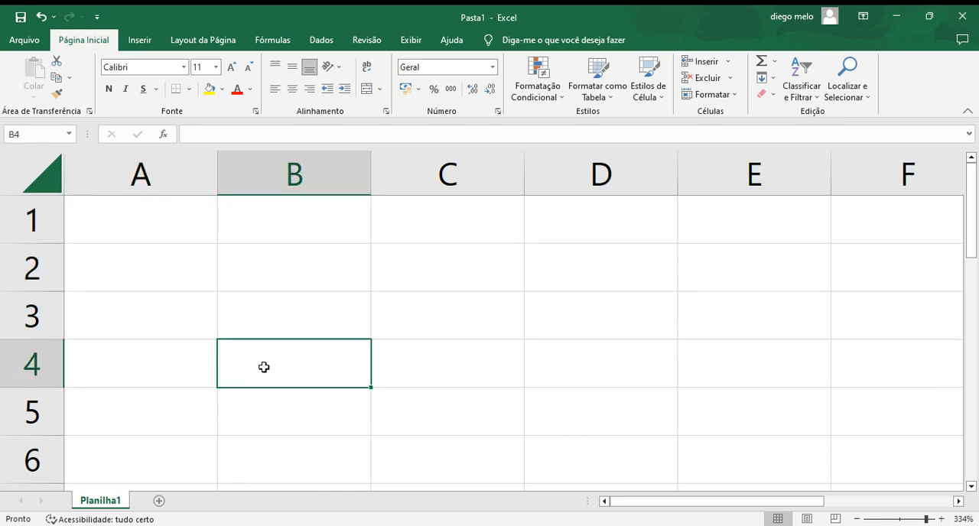
click(266, 409)
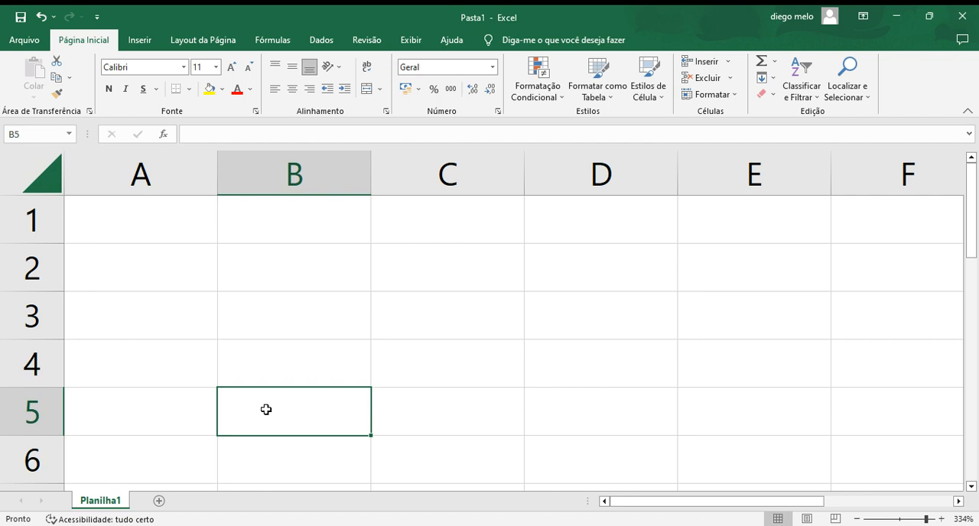
Step: Fill the first row with the numbers 3 in A1, 6 in B1 and 7 in C1
click(166, 232)
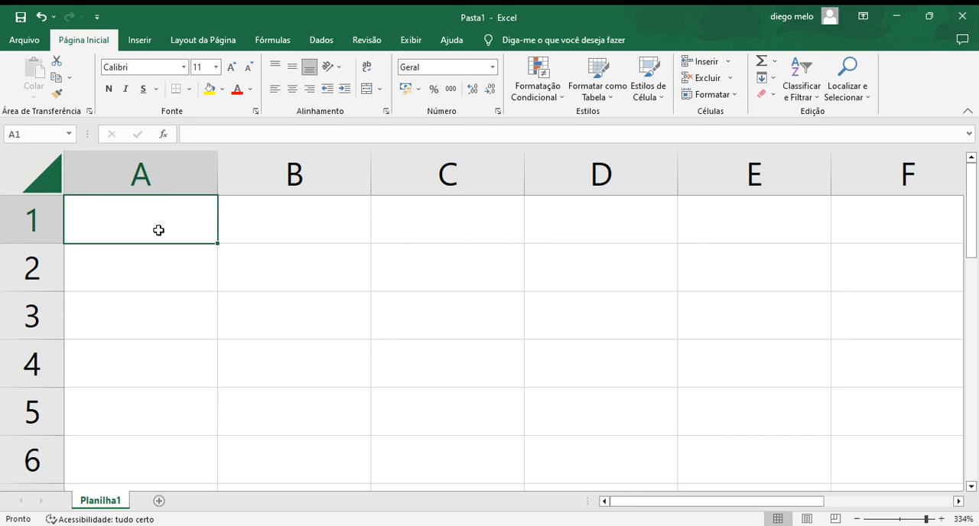
text(3)
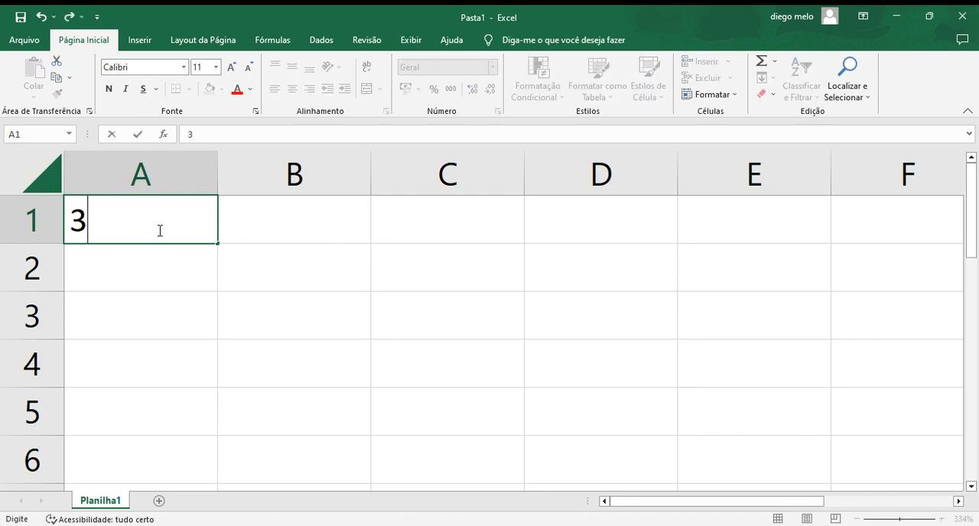
click(288, 227)
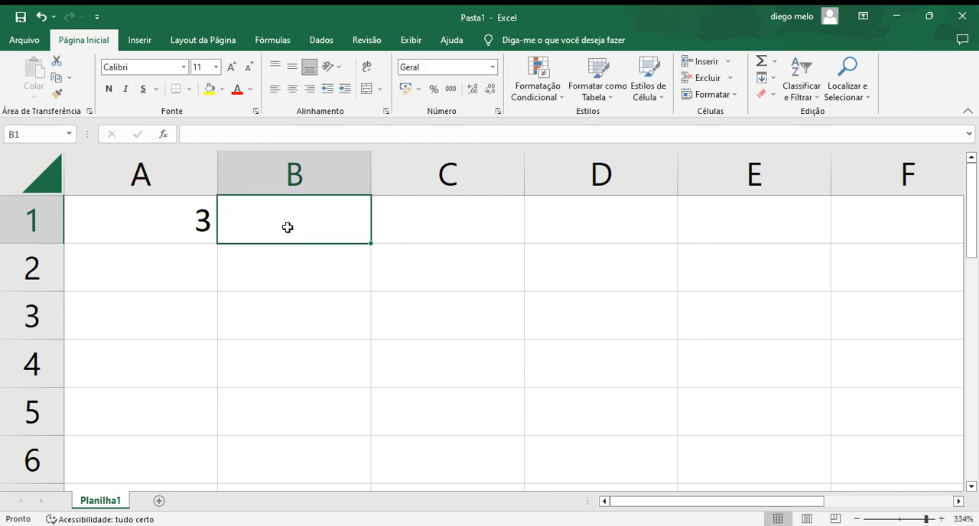
text(e)
key(BackSpace)
text(6)
click(454, 216)
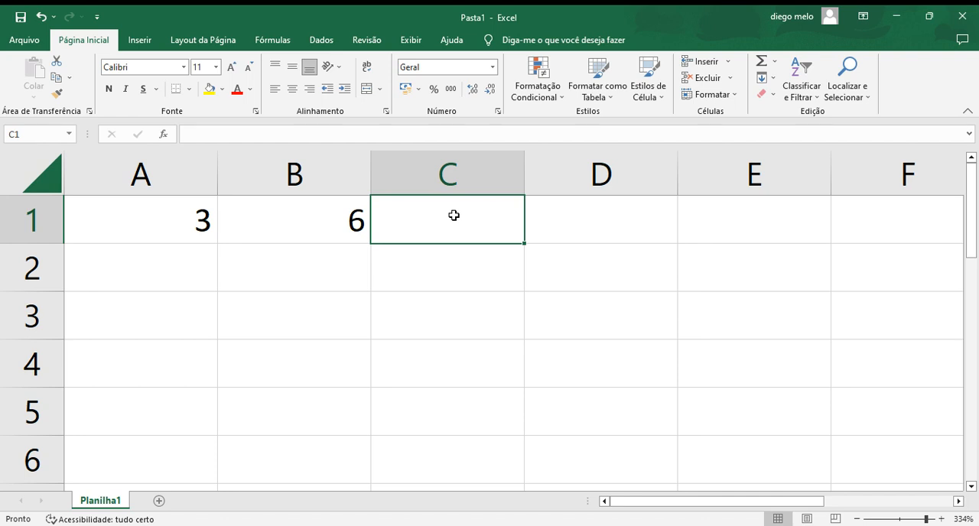
text(7)
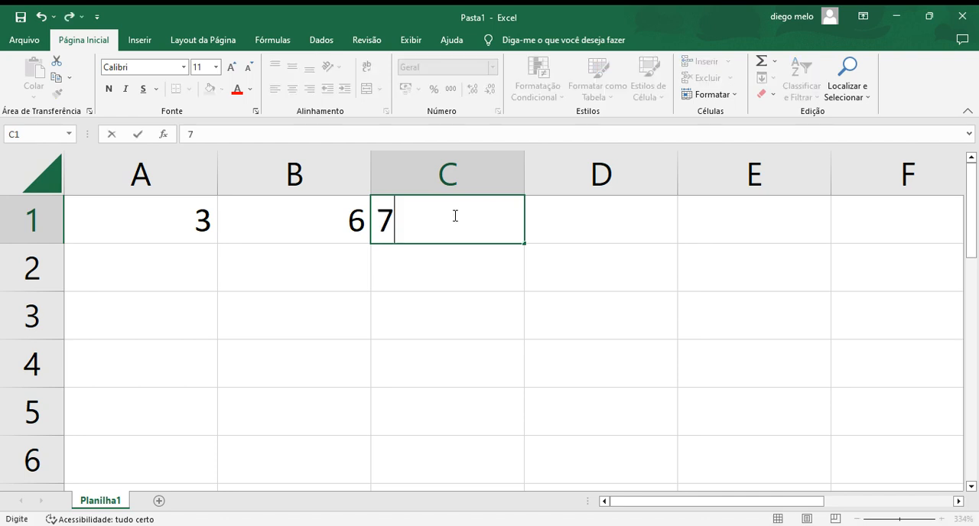
click(420, 275)
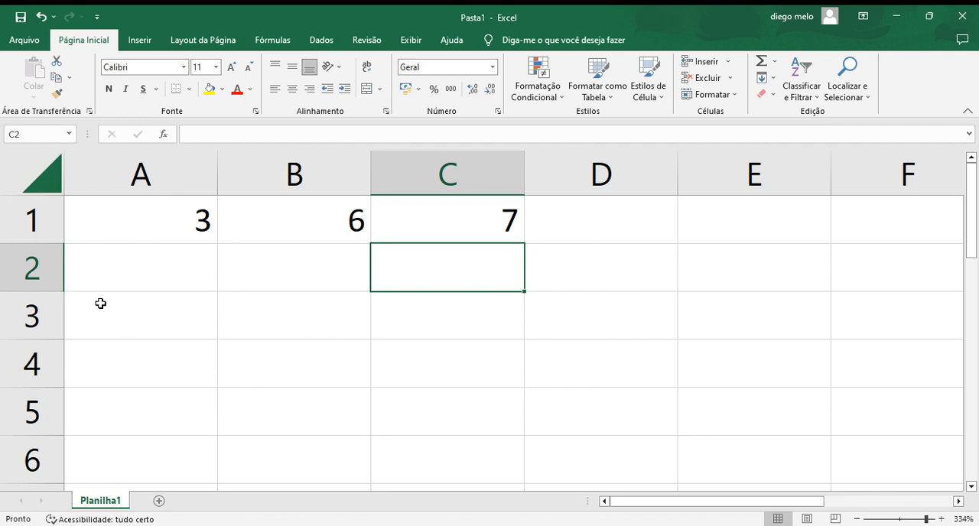
Step: Enter 9 in cell C4, 8 in cell A3 and 7 in cell B5
click(445, 361)
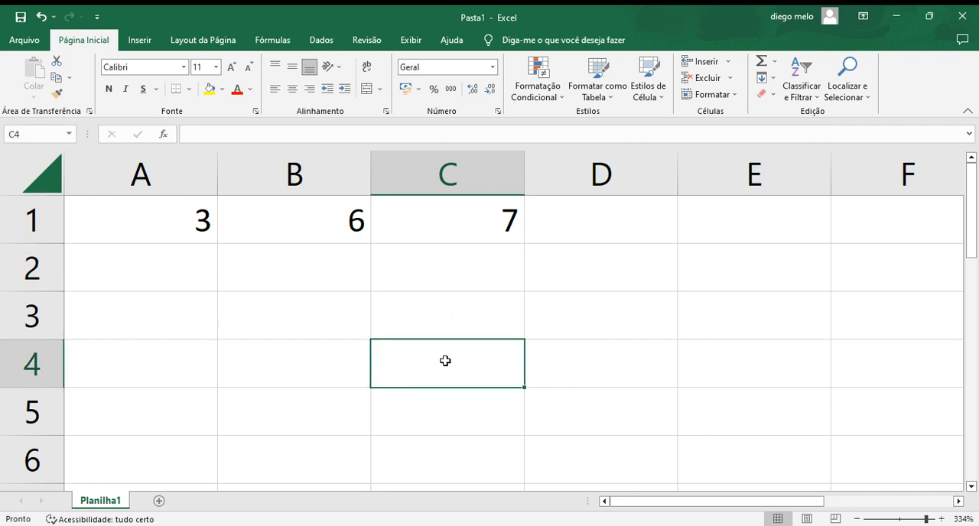
text(9)
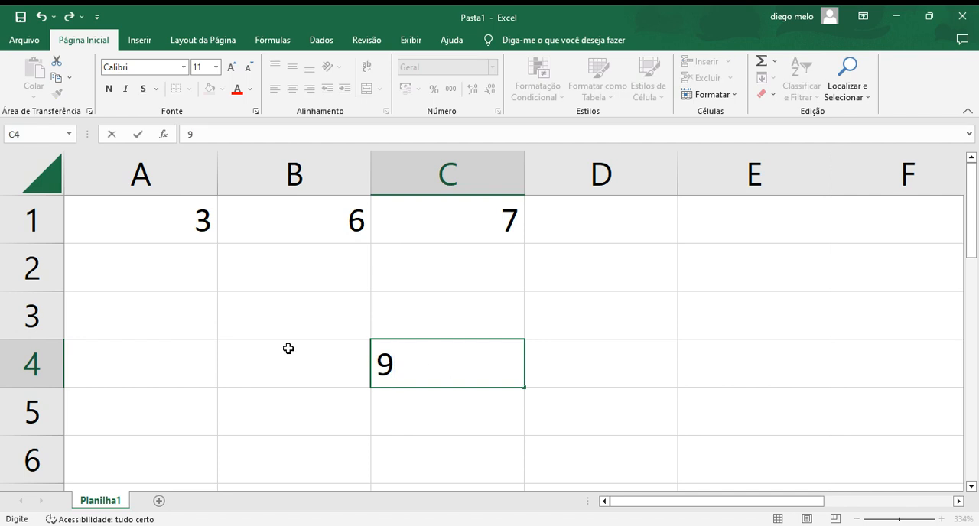
click(146, 307)
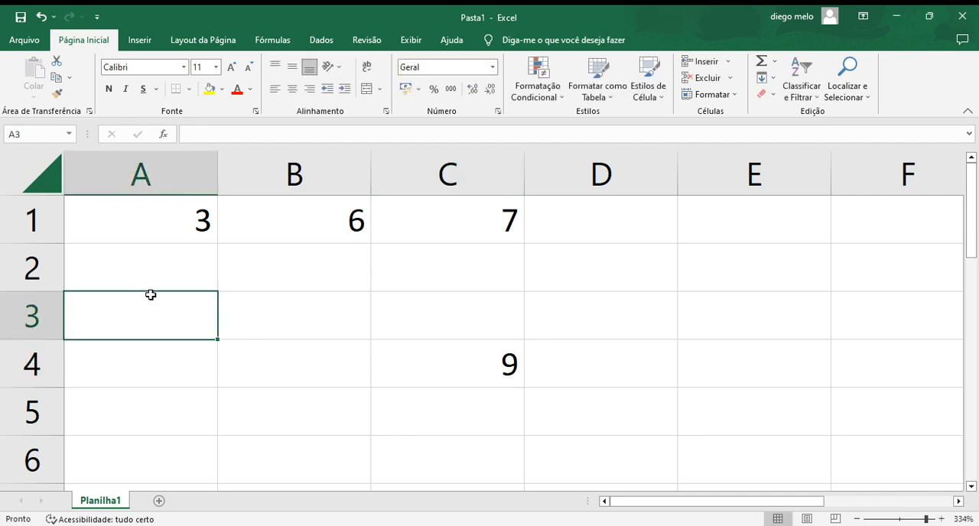
text(8)
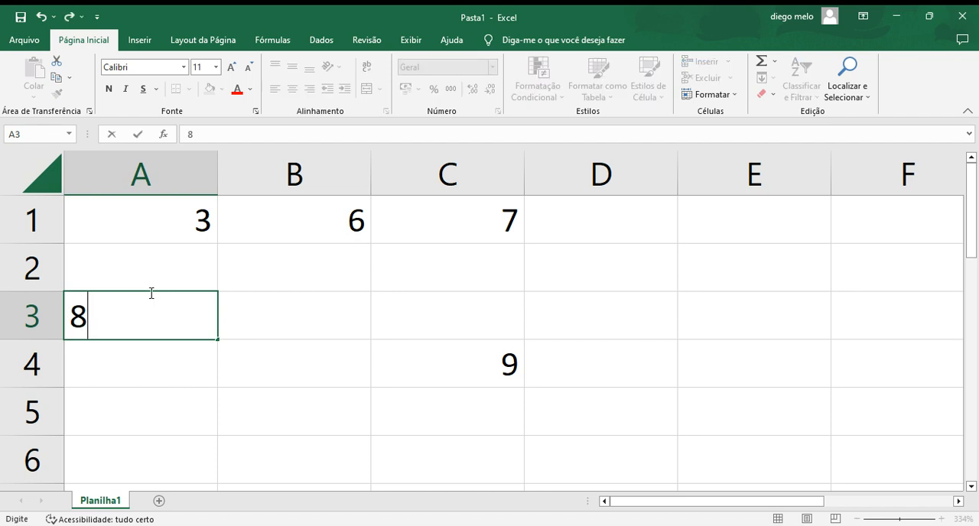
click(306, 363)
click(313, 418)
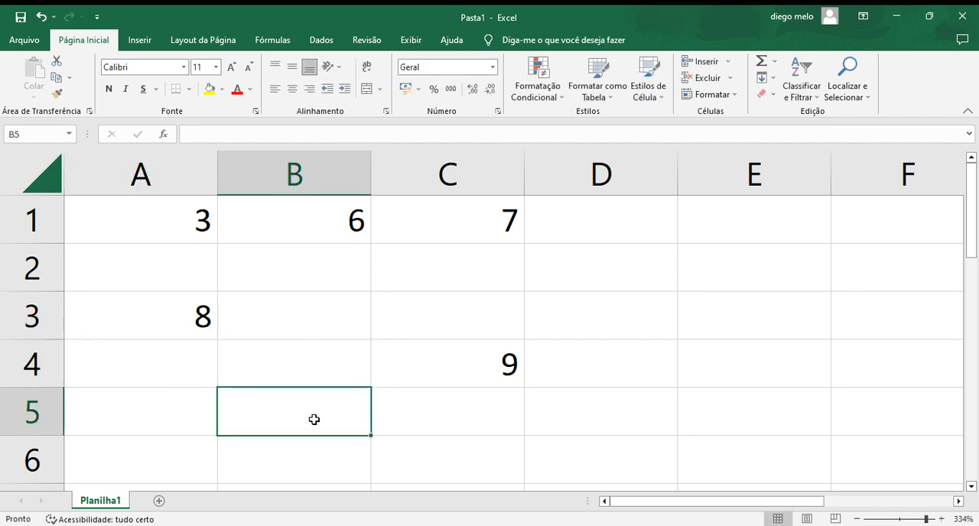
text(7)
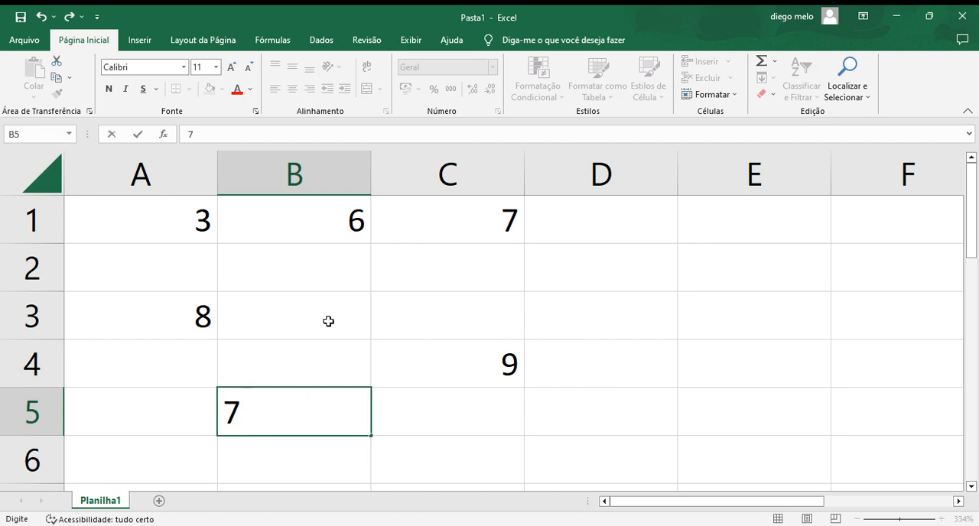
Step: Enter 5 in cell C3 and 12 in cell A2
click(388, 312)
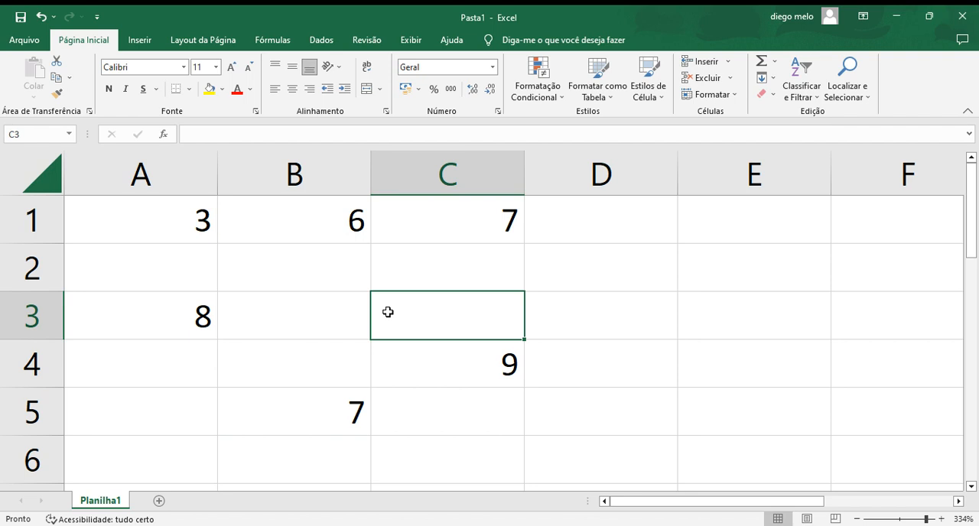
text(3)
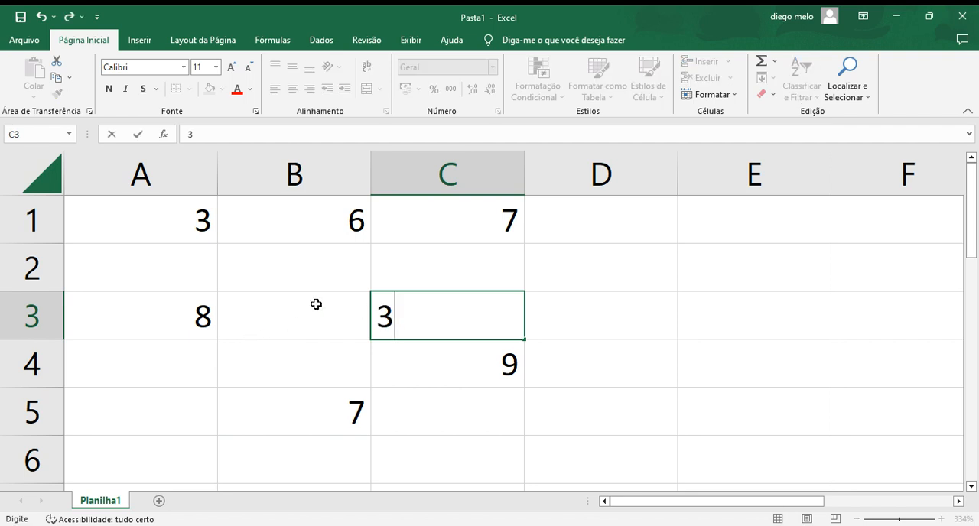
key(BackSpace)
text(5)
click(169, 361)
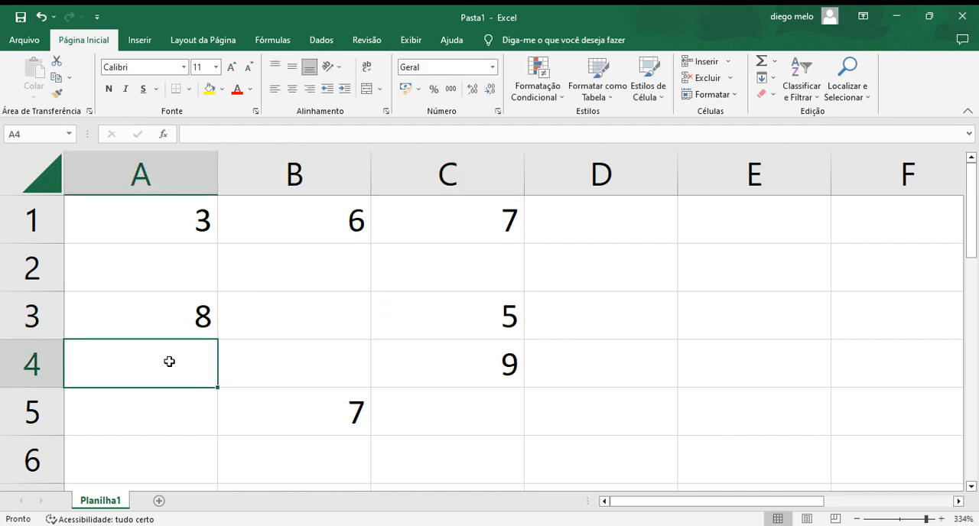
click(155, 250)
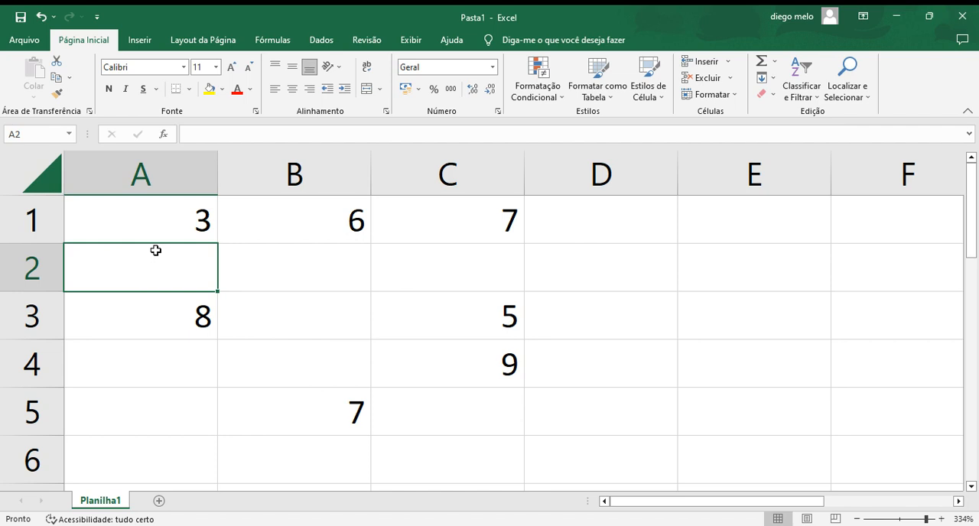
text(12)
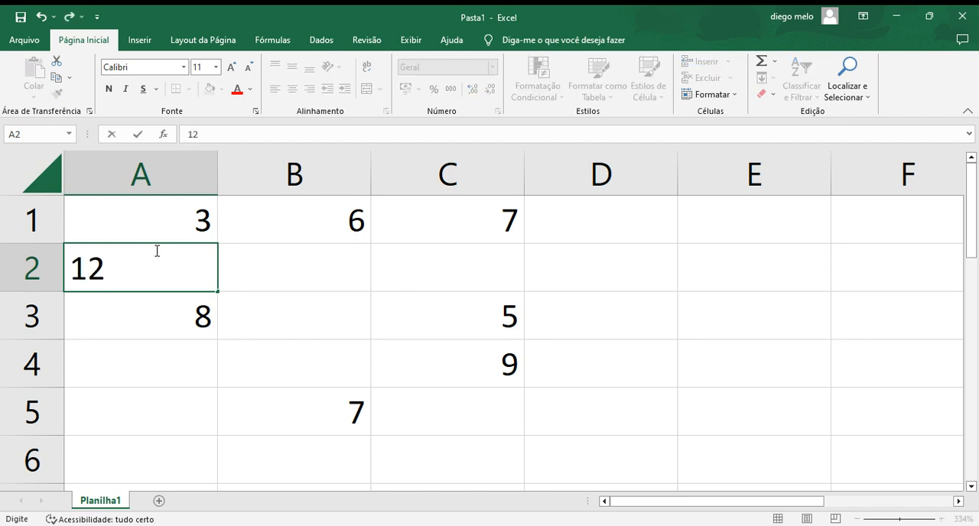
click(684, 263)
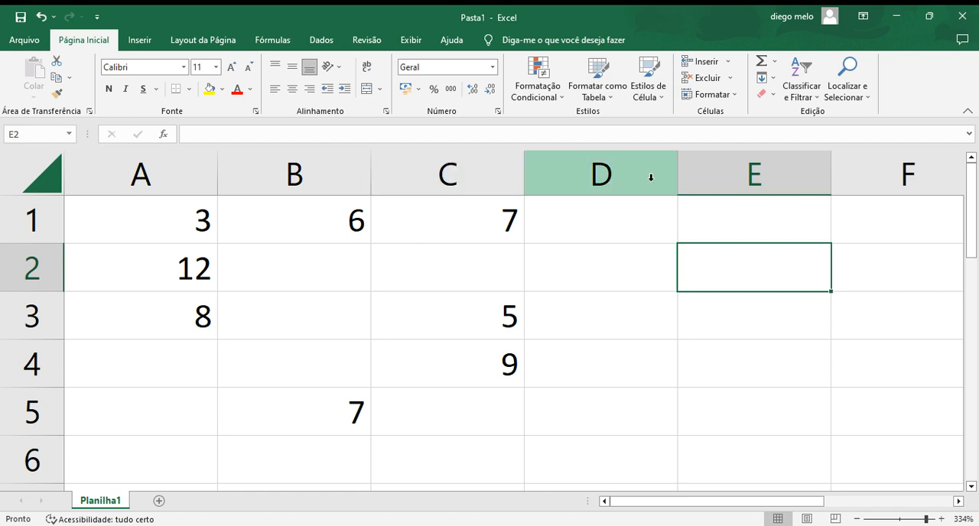
Step: Start a SOMA formula in cell E1 with A1 as its first argument
click(713, 218)
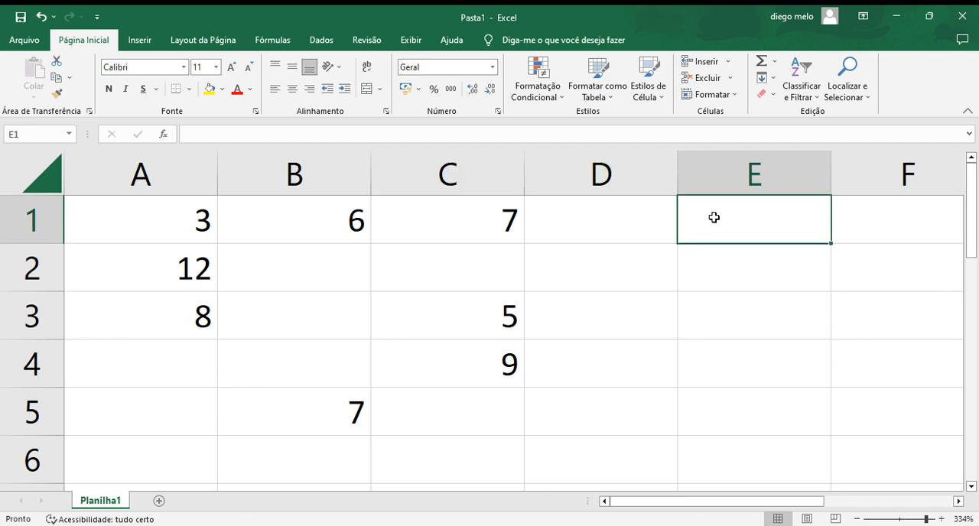
click(500, 135)
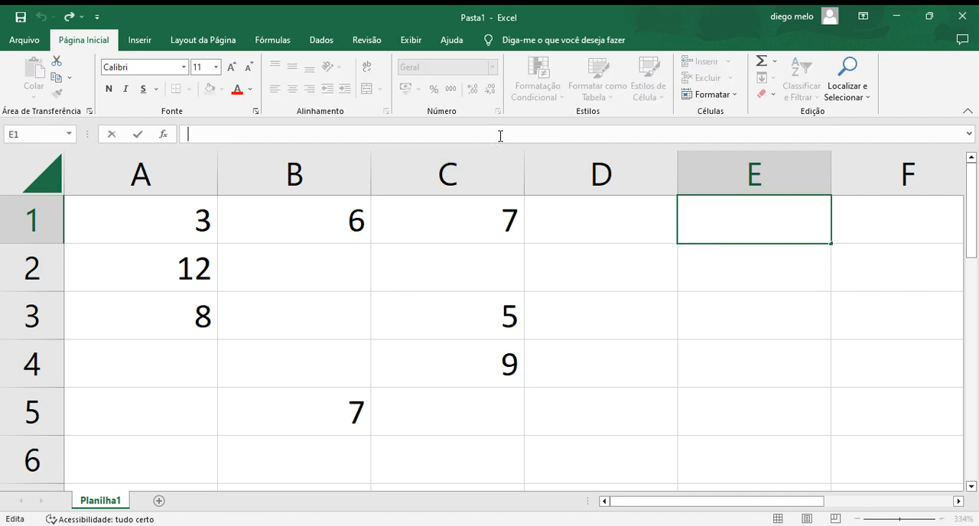
text(=SOMA)
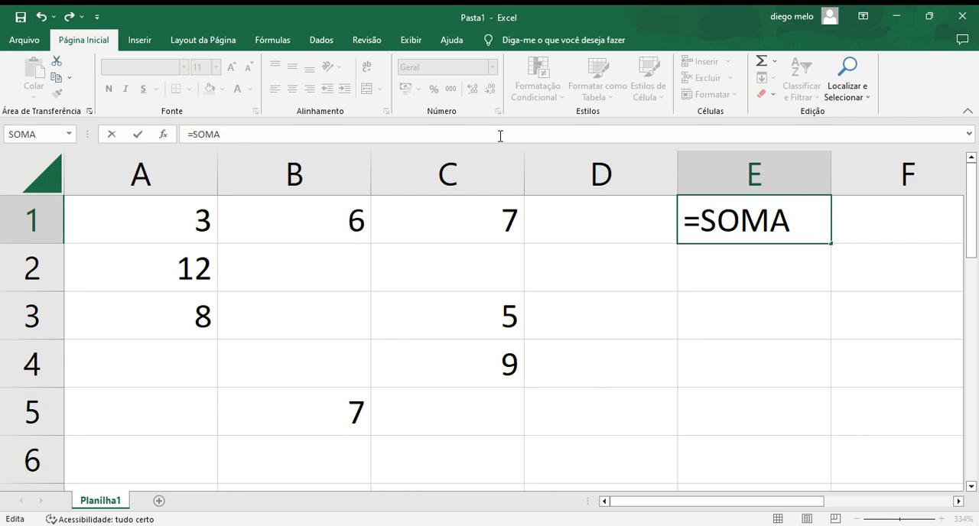
text(()
text(A1)
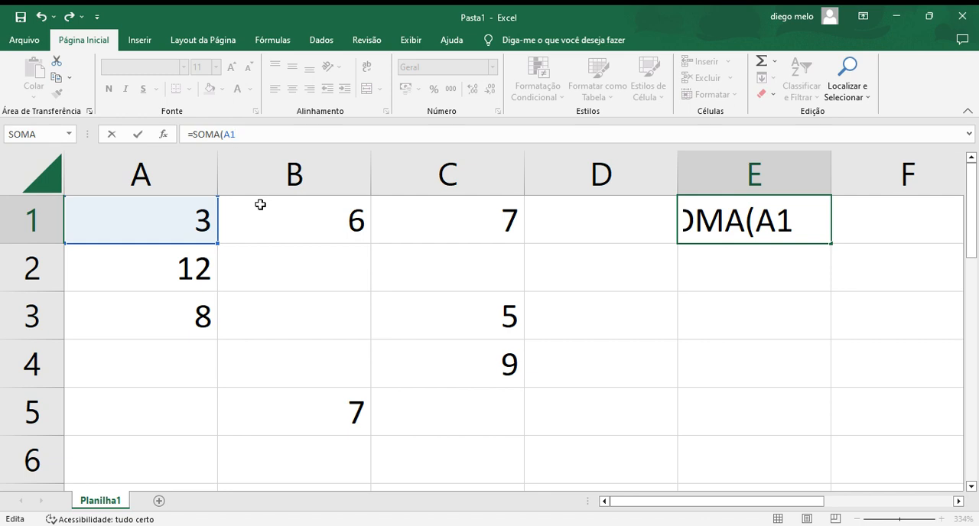
text(:)
key(BackSpace)
text(:)
key(BackSpace)
Step: Complete the formula in cell E1 as =SOMA(A1;C1)
click(823, 229)
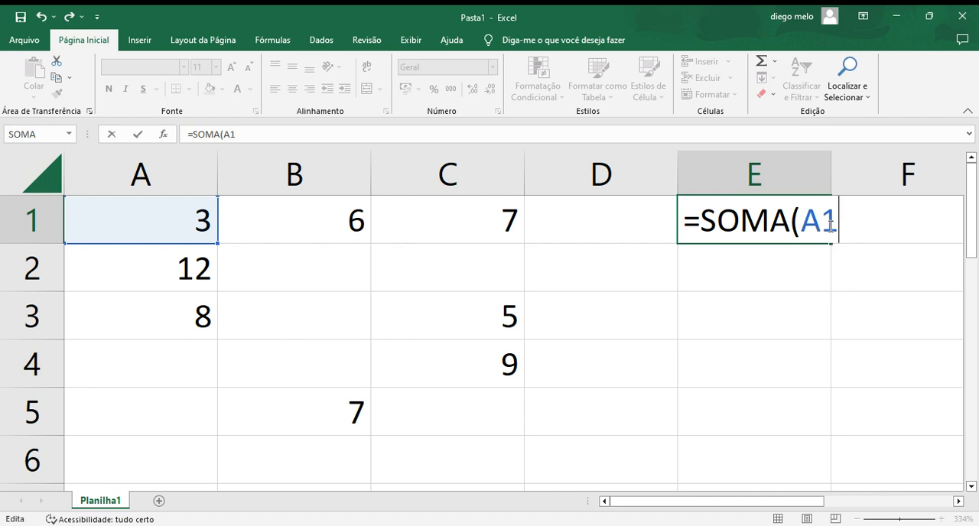
text(;C1))
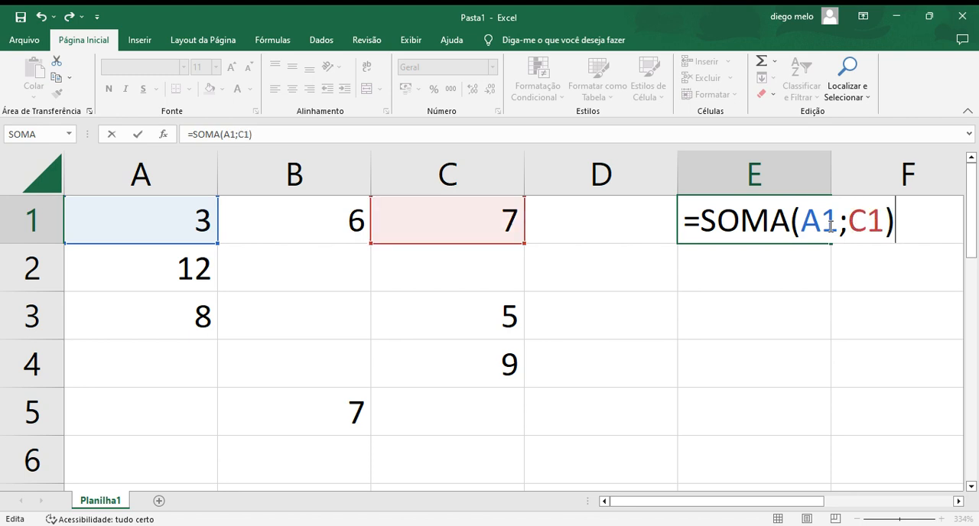
key(Return)
click(811, 221)
double_click(812, 222)
shift+click(840, 223)
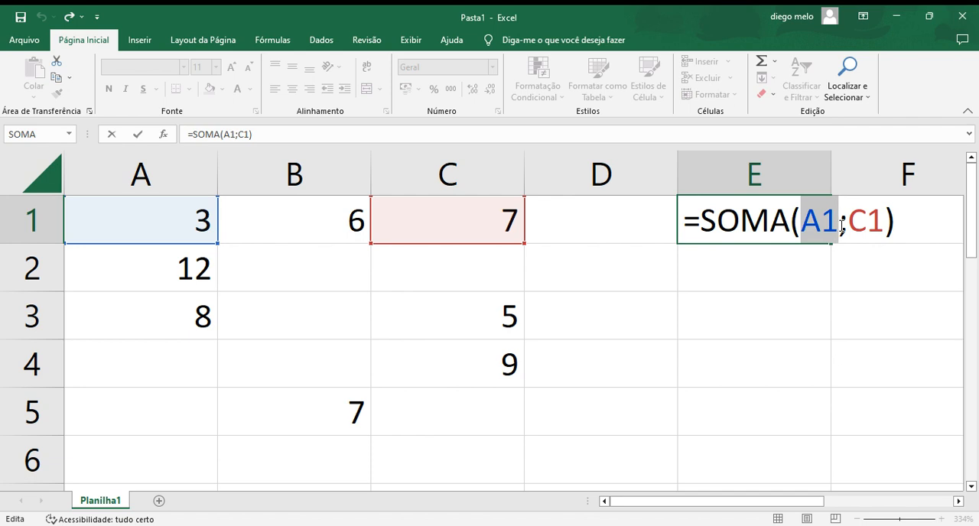
click(205, 219)
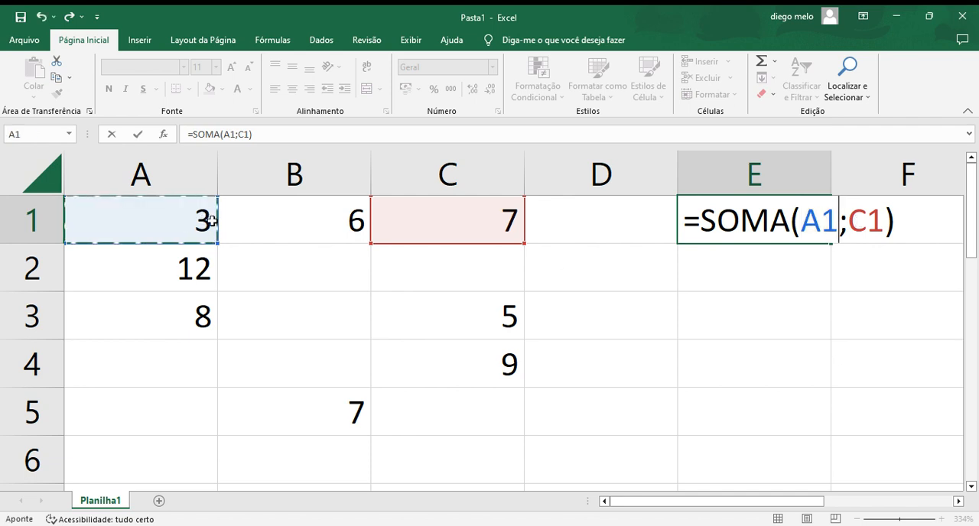
click(413, 213)
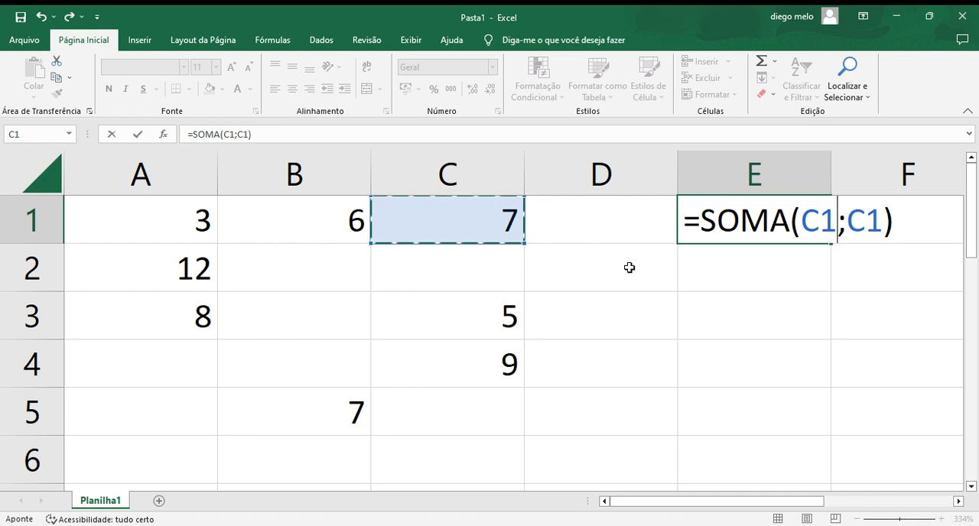
click(858, 225)
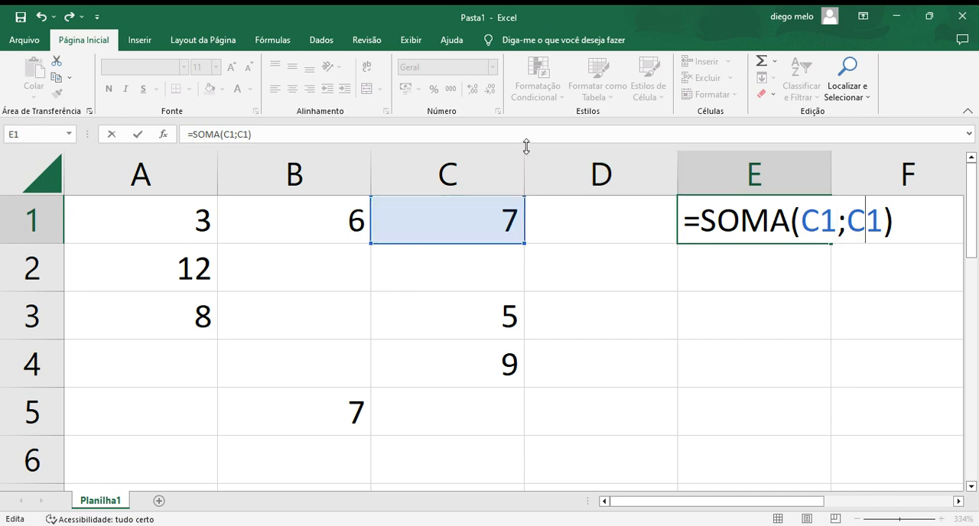
Step: Remove the arguments and closing parenthesis from the formula in cell E1, leaving =SOMA(
key(Delete)
key(Delete)
key(BackSpace)
key(BackSpace)
key(BackSpace)
key(BackSpace)
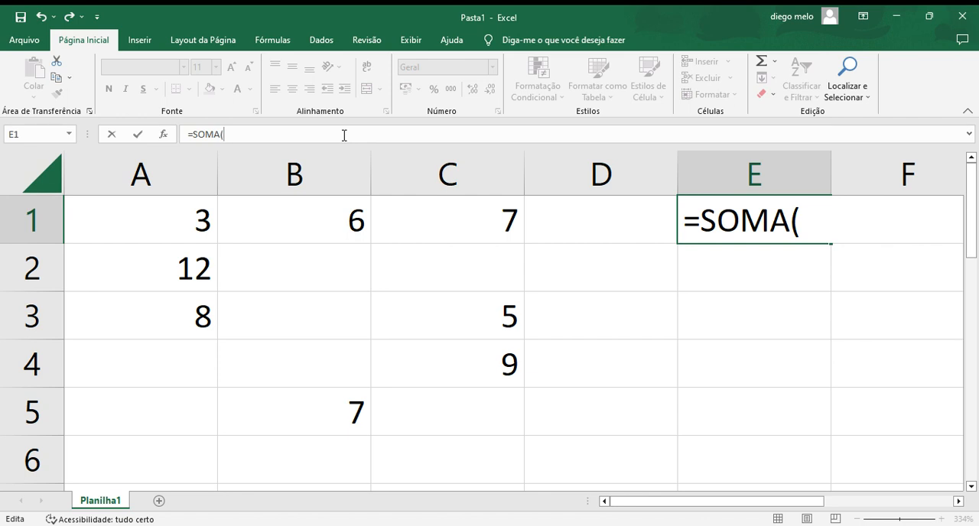
Step: Give the SOMA formula in cell E1 the range A1:C2, then extend the range to A1:C3
text(A1)
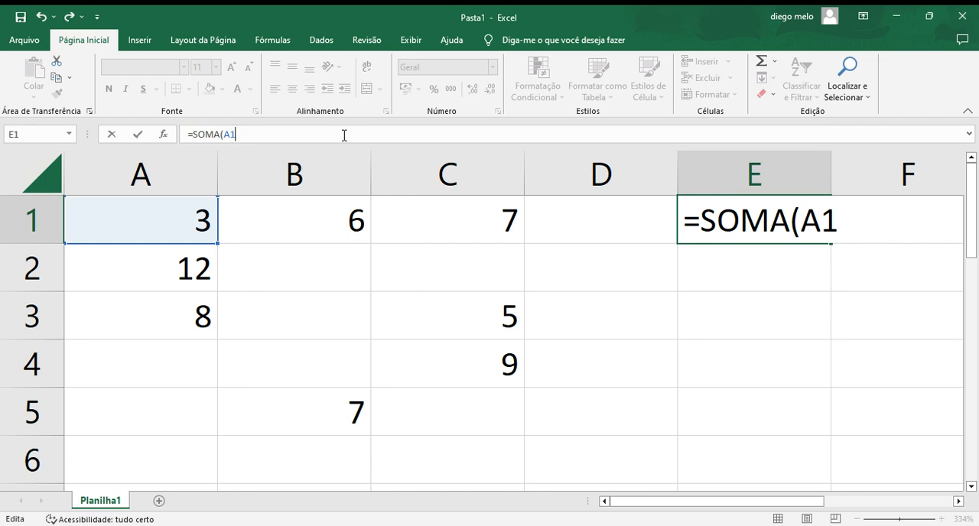
text(:C2)
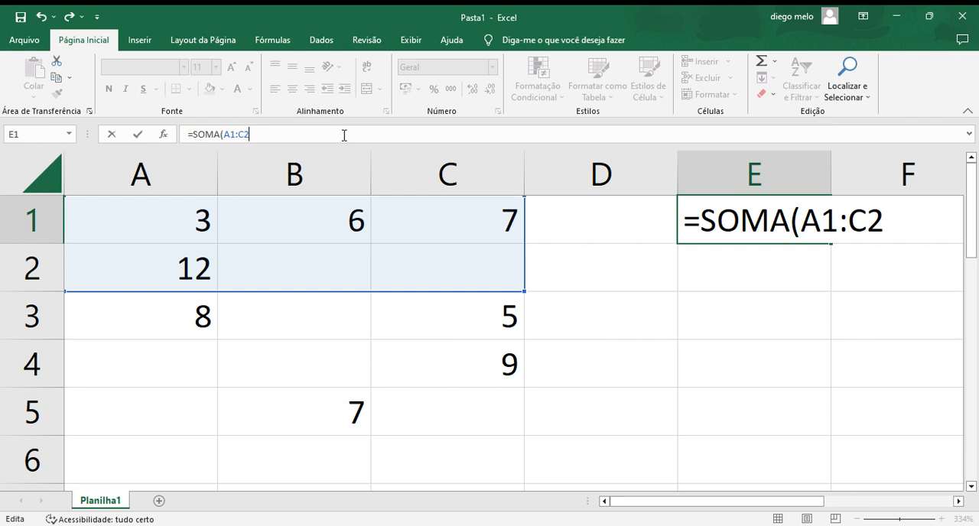
key(BackSpace)
text(3)
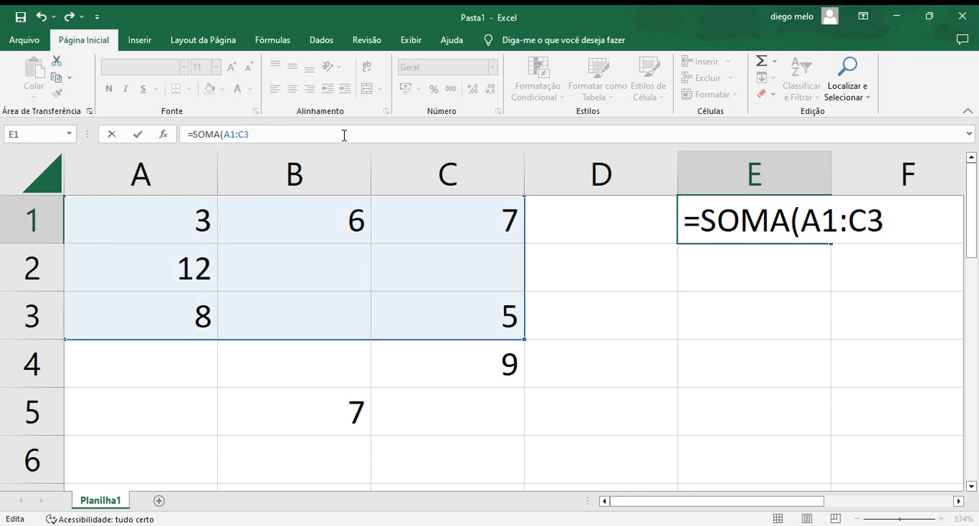
key(BackSpace)
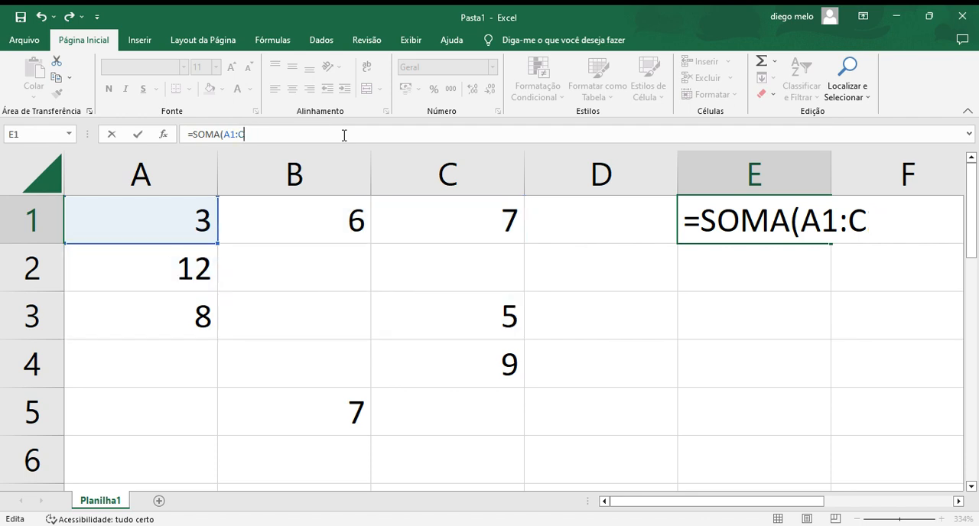
text(3)
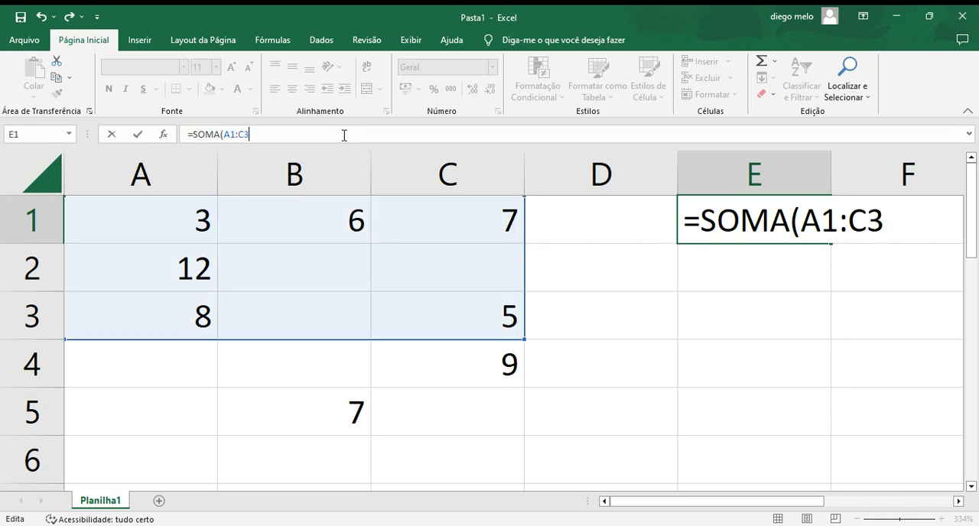
Step: Change the end of the range to C1 and enter the formula =SOMA(A1:C1) in cell E1
key(BackSpace)
text(1)
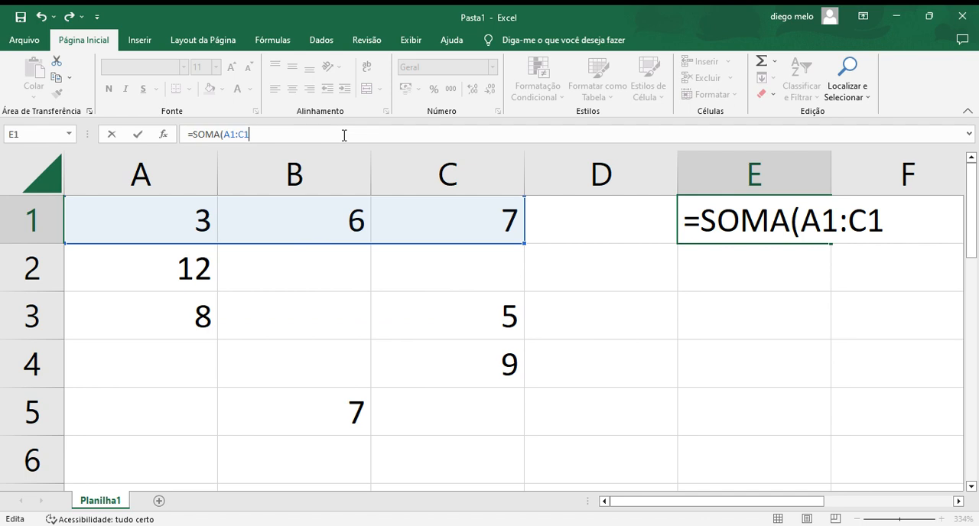
key(Return)
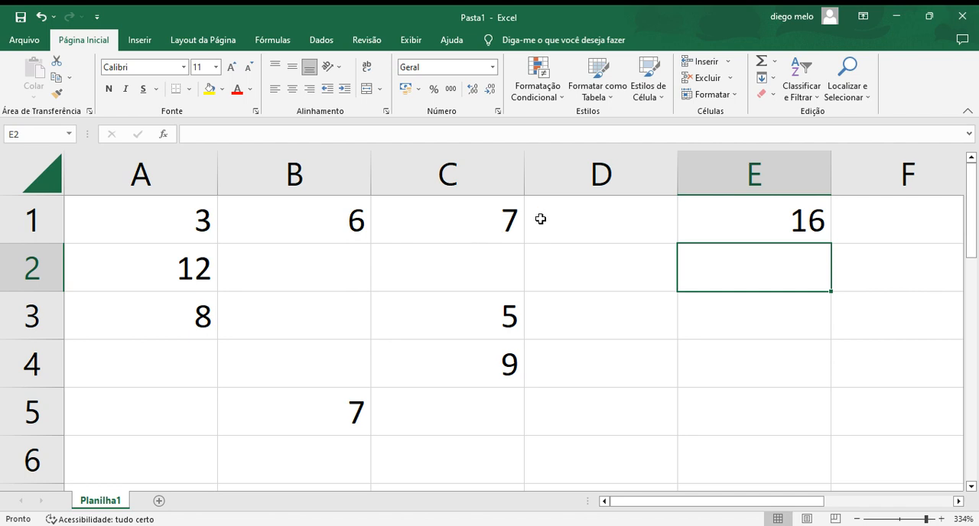
Step: Clear the whole SOMA formula from cell E1
click(606, 142)
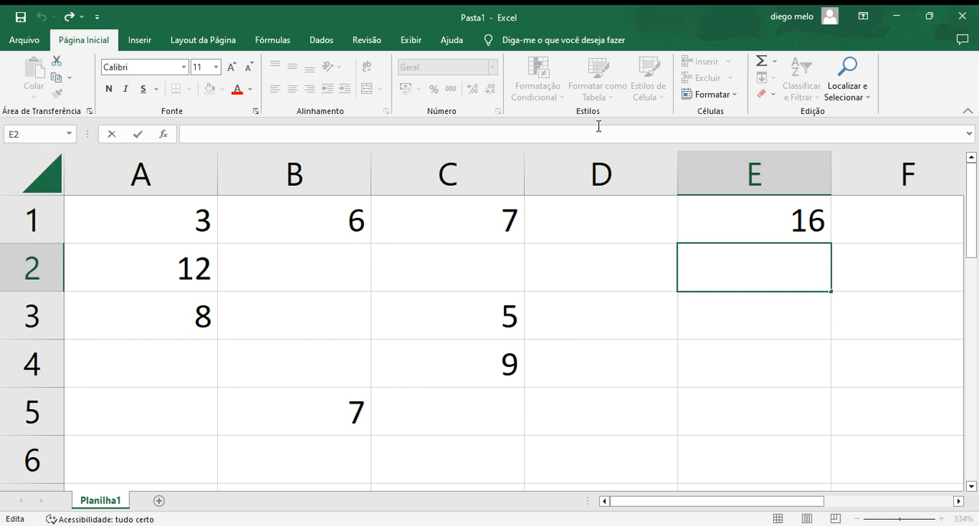
click(746, 218)
double_click(787, 220)
click(831, 218)
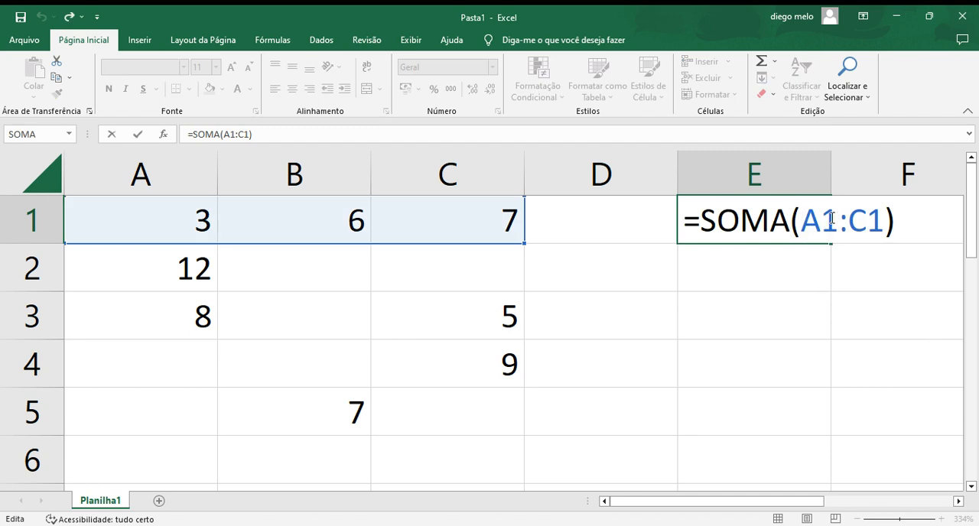
click(898, 220)
key(BackSpace)
key(BackSpace)
key(BackSpace)
key(BackSpace)
key(BackSpace)
key(BackSpace)
key(BackSpace)
key(BackSpace)
key(BackSpace)
key(BackSpace)
key(BackSpace)
key(BackSpace)
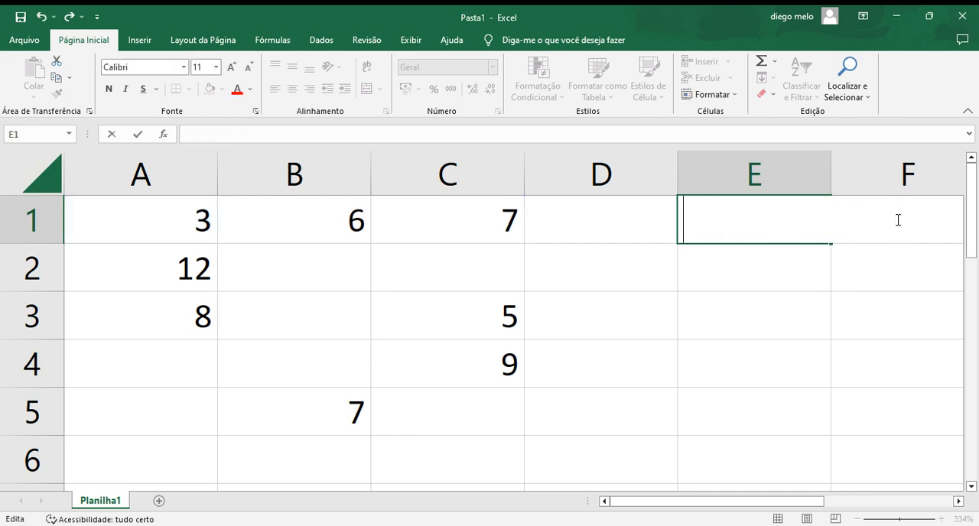
Step: Try the formula =A2;B5 in cell E1, without a function name
text(+)
key(BackSpace)
text(=)
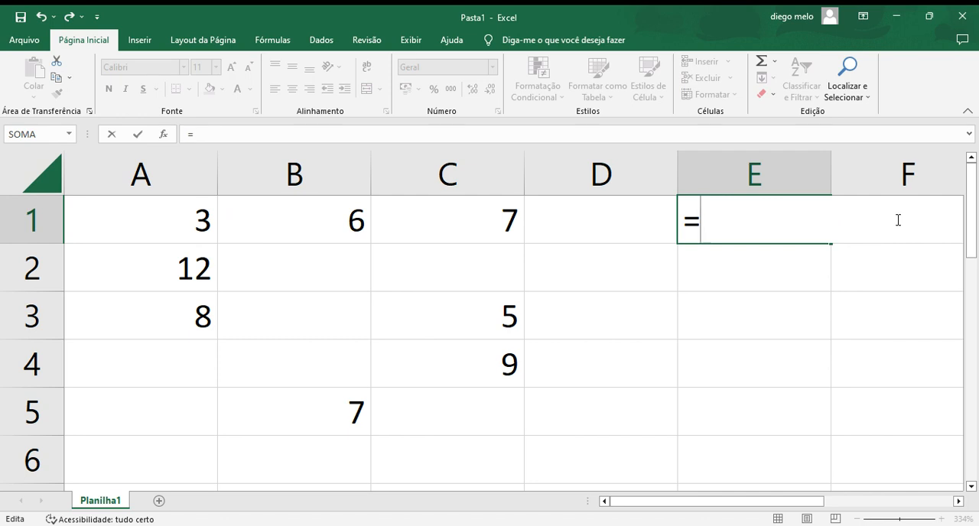
text(SOMA)
key(BackSpace)
key(BackSpace)
key(BackSpace)
key(BackSpace)
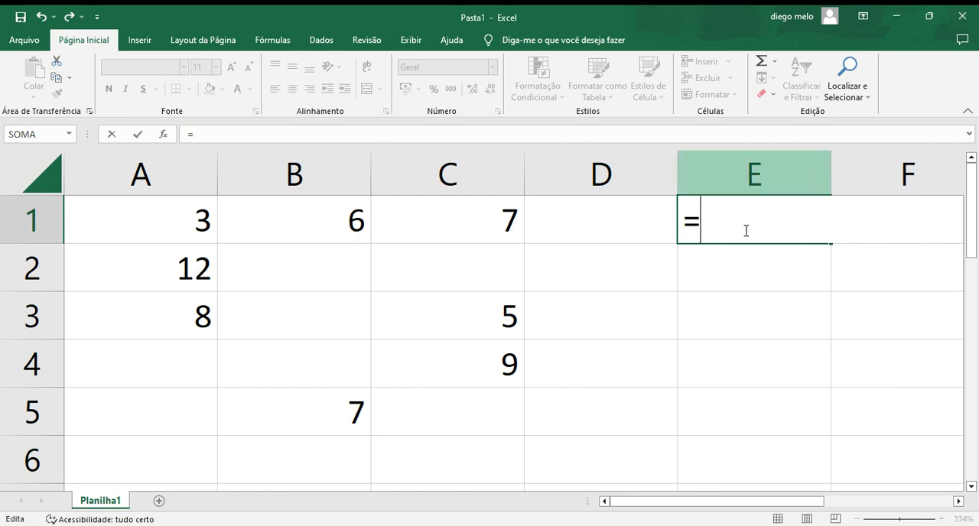
text(A2)
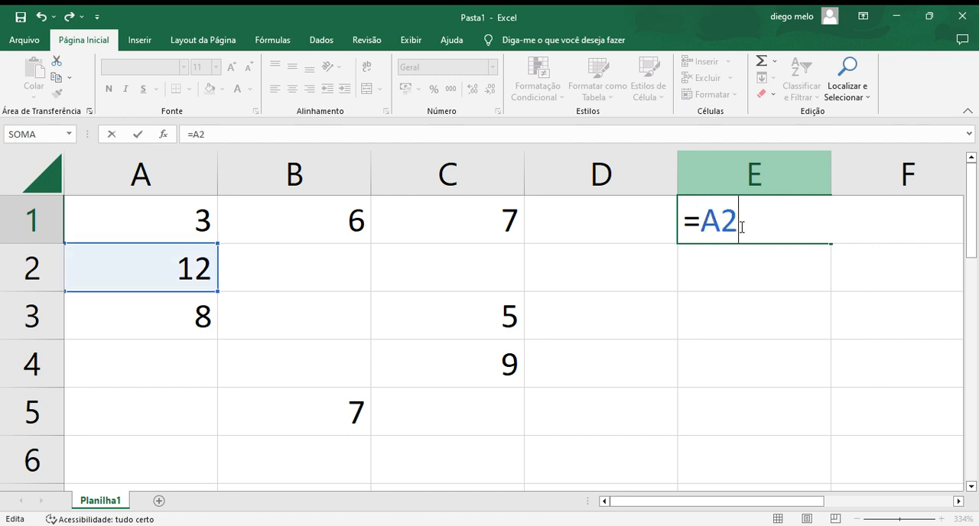
text(;)
text(B5)
key(Return)
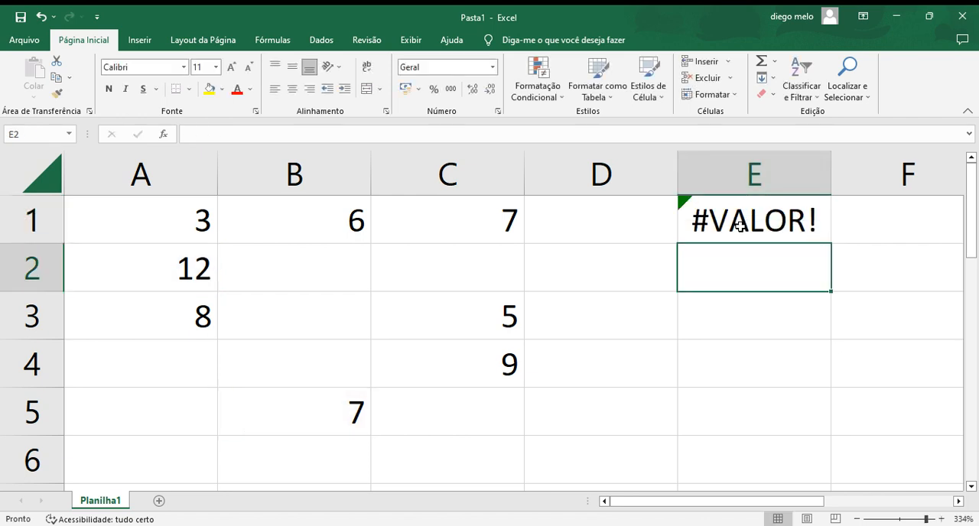
Step: Replace the semicolon in cell E1 with a plus sign so the formula is =A2+B5
click(739, 224)
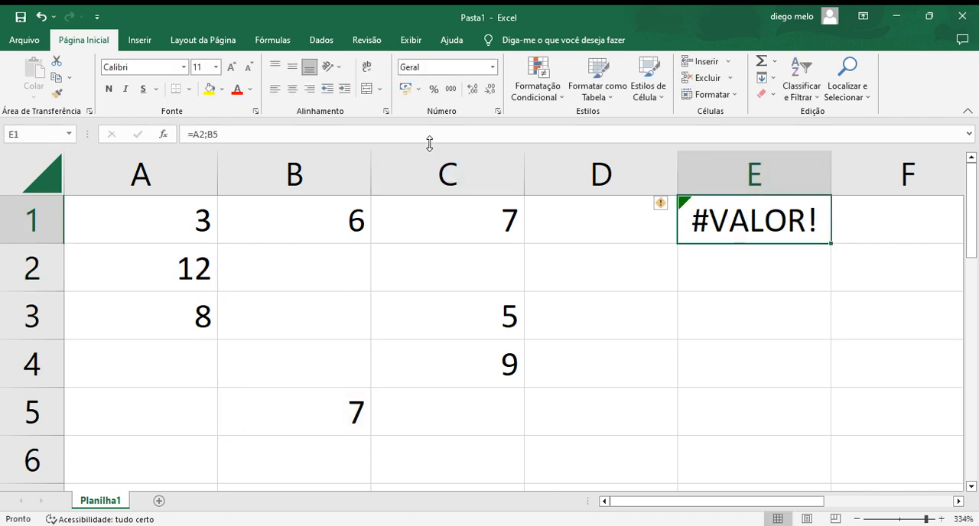
click(396, 131)
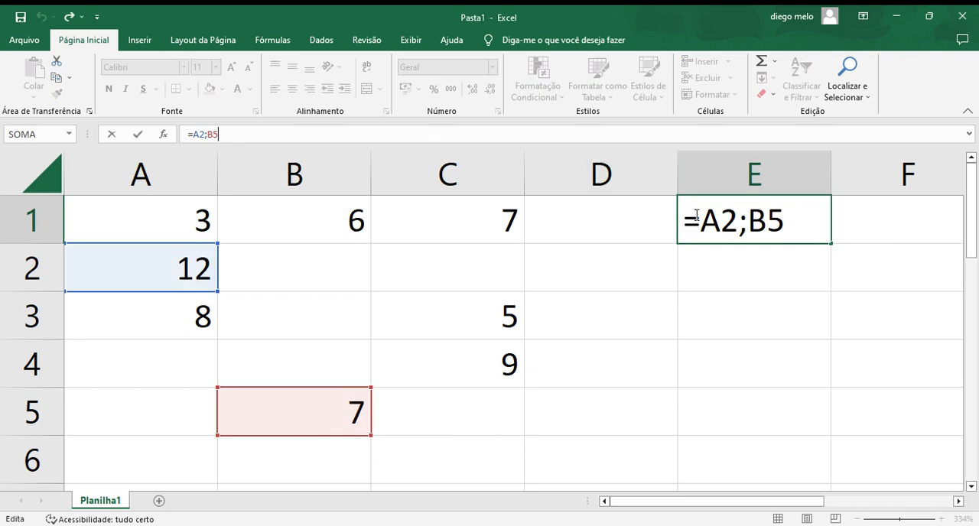
click(739, 225)
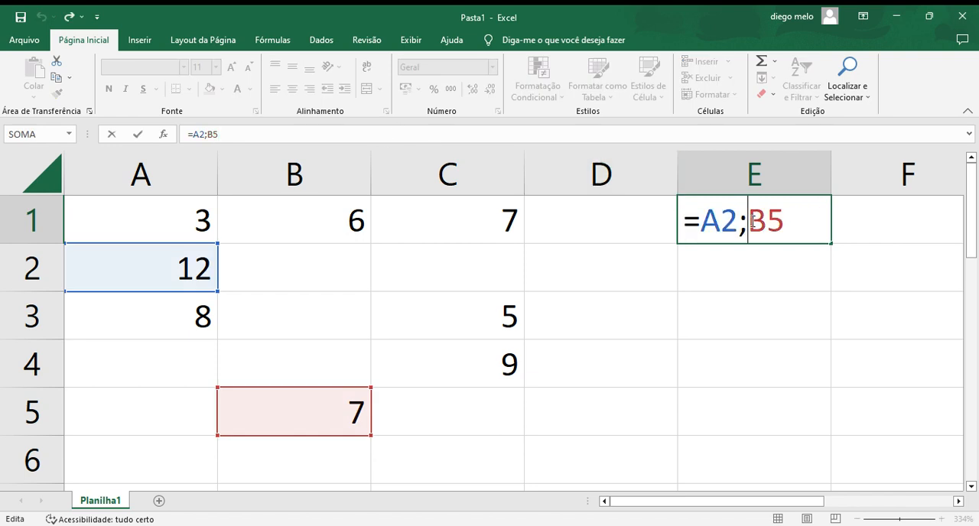
key(Delete)
text(+)
key(Return)
Step: Clear the addition formula from cell E1
click(749, 221)
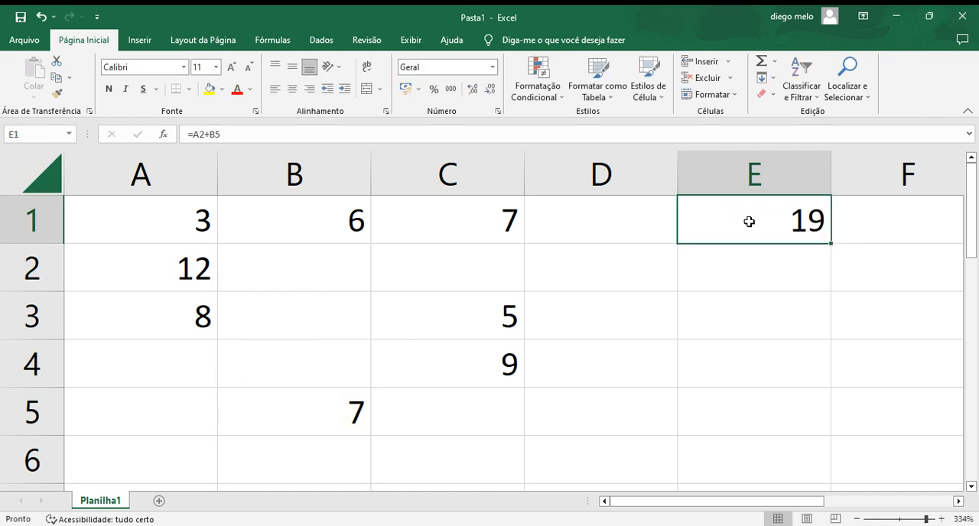
double_click(748, 221)
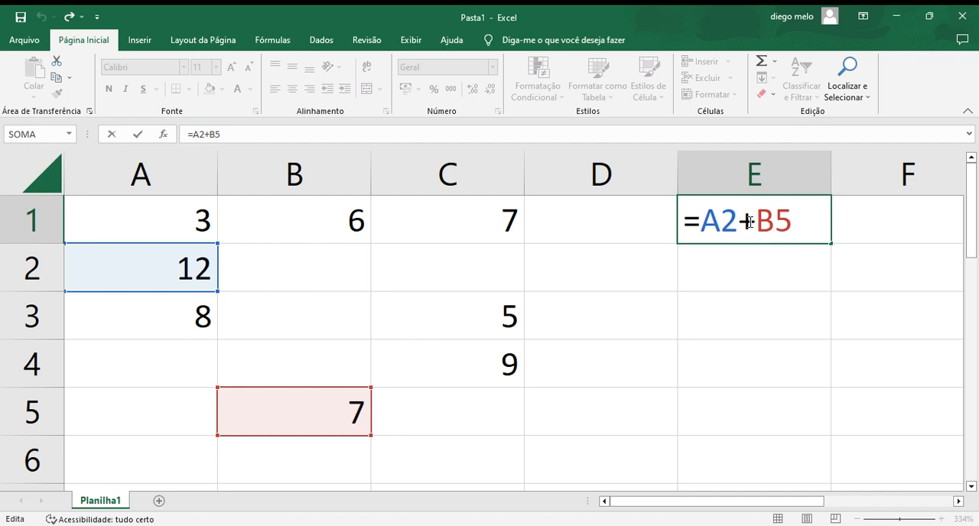
click(793, 222)
key(BackSpace)
key(BackSpace)
key(BackSpace)
key(BackSpace)
key(BackSpace)
key(BackSpace)
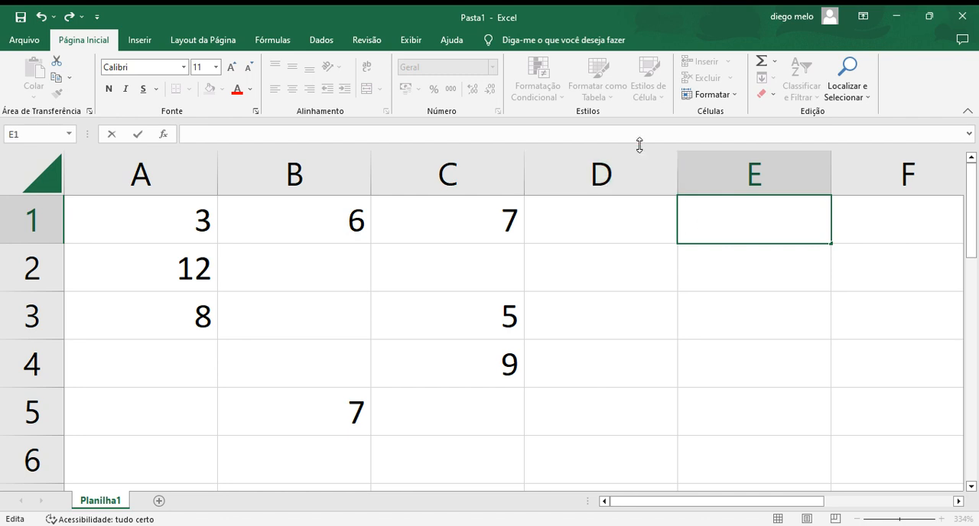
Step: Enter the formula =B1+C4 in cell E1, without a function name
text(+)
key(BackSpace)
text(=S0)
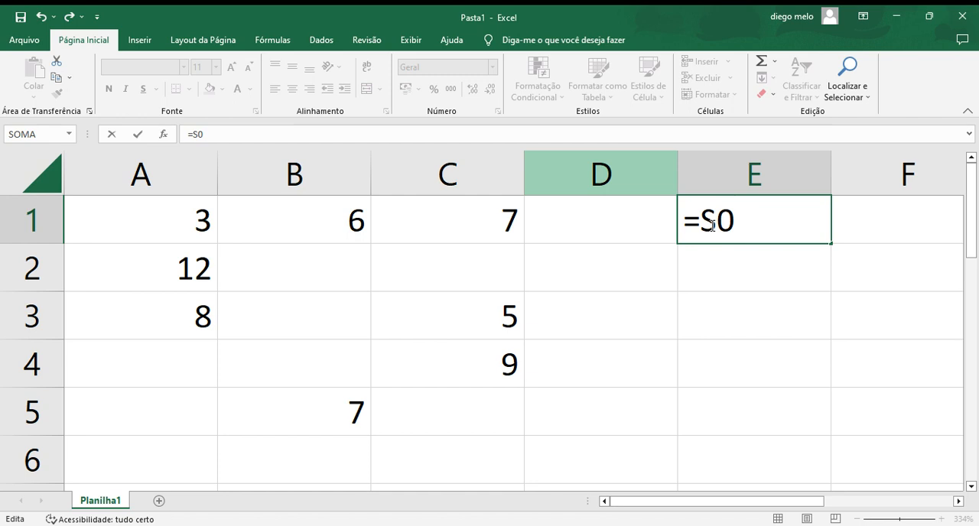
text(MA()
key(BackSpace)
key(BackSpace)
key(BackSpace)
key(BackSpace)
key(BackSpace)
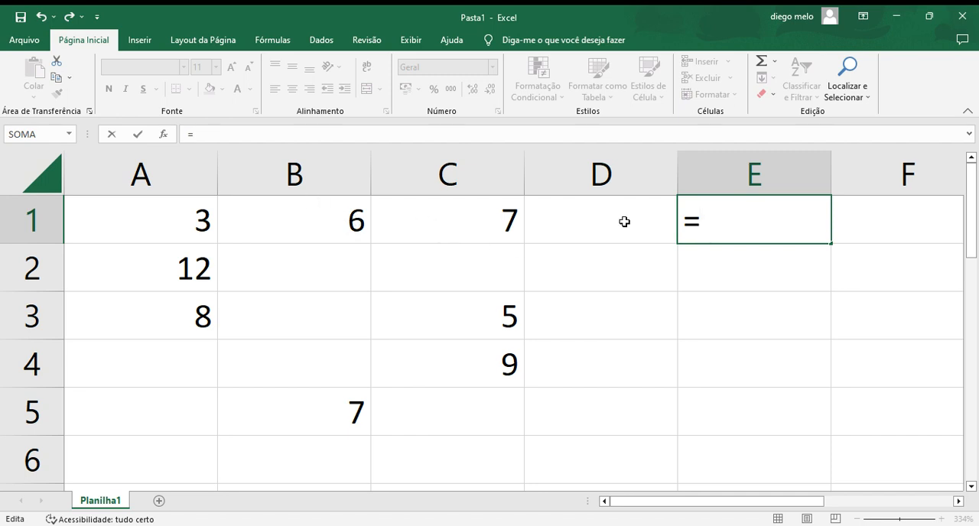
text(B1+)
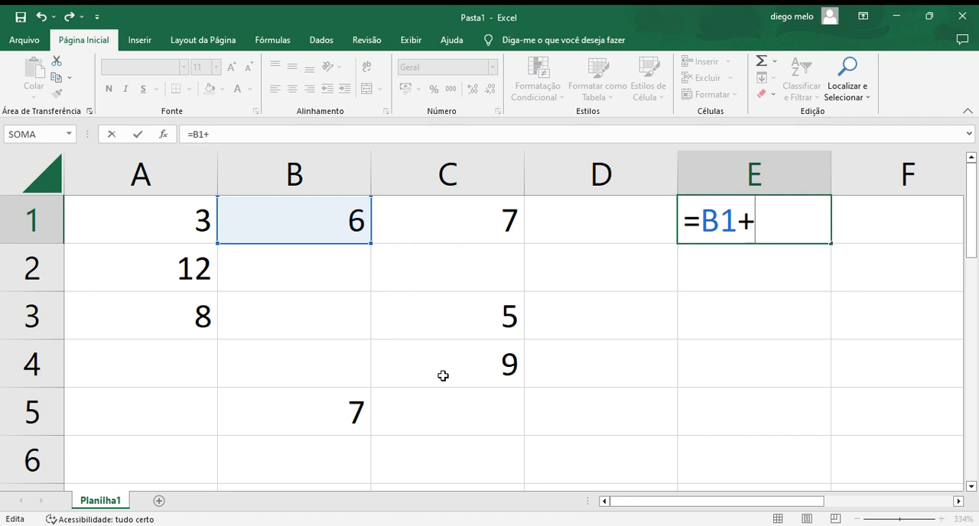
text(C4)
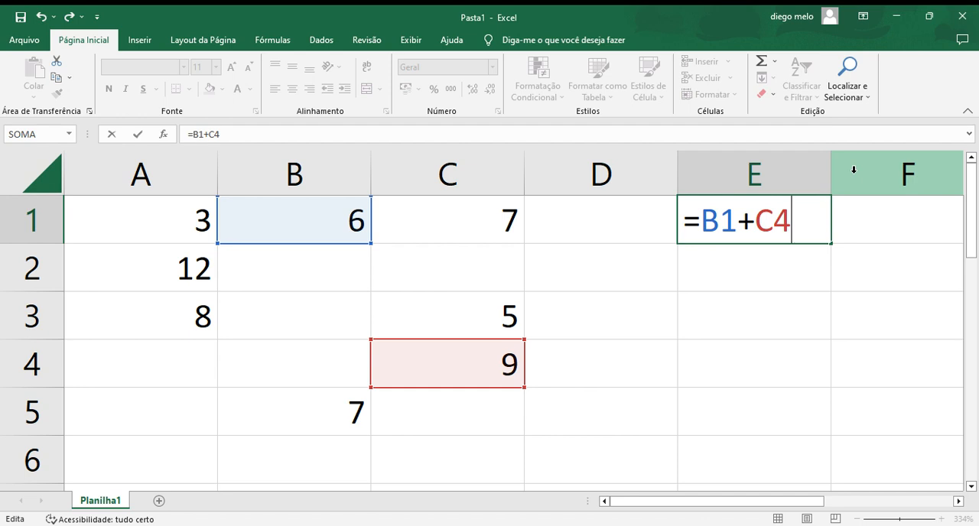
key(Return)
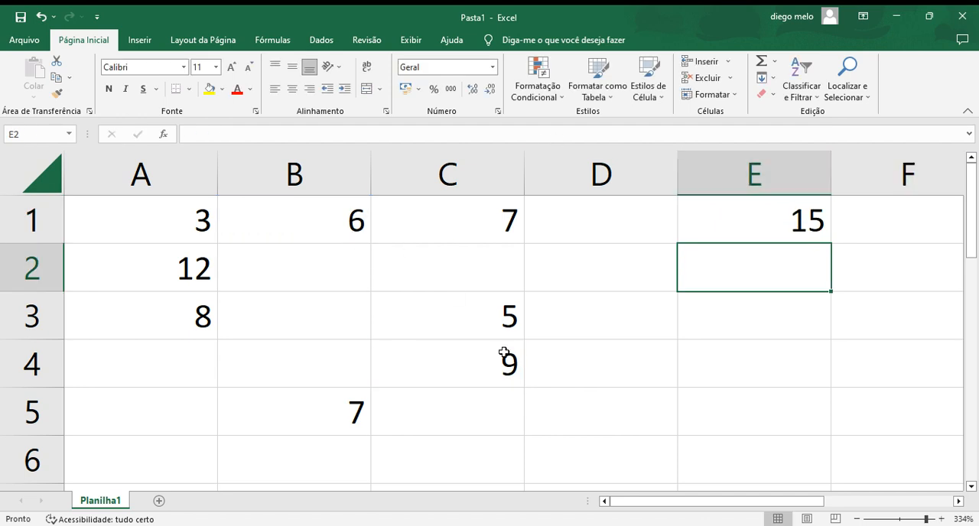
Step: Remove both cell references and the plus sign from the formula in cell E1, keeping the equals sign
click(768, 224)
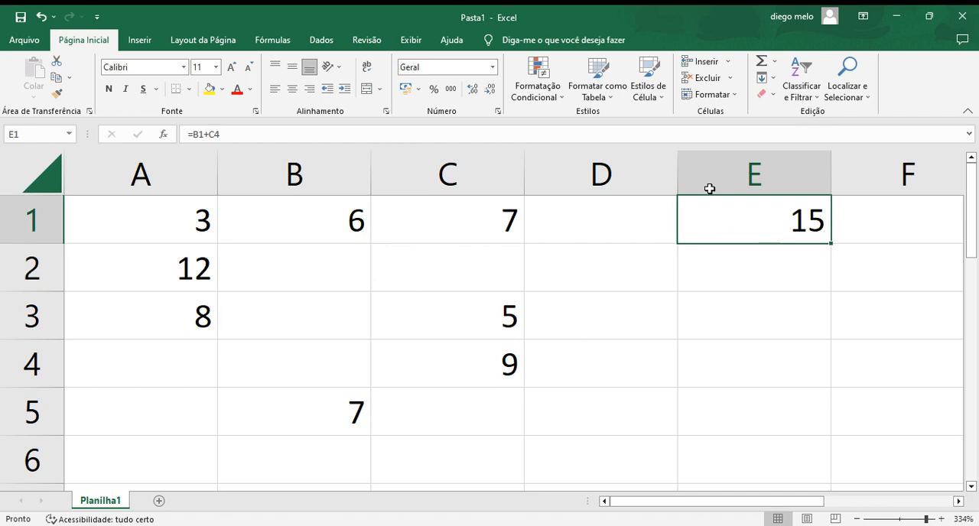
click(638, 142)
key(BackSpace)
key(BackSpace)
key(BackSpace)
key(BackSpace)
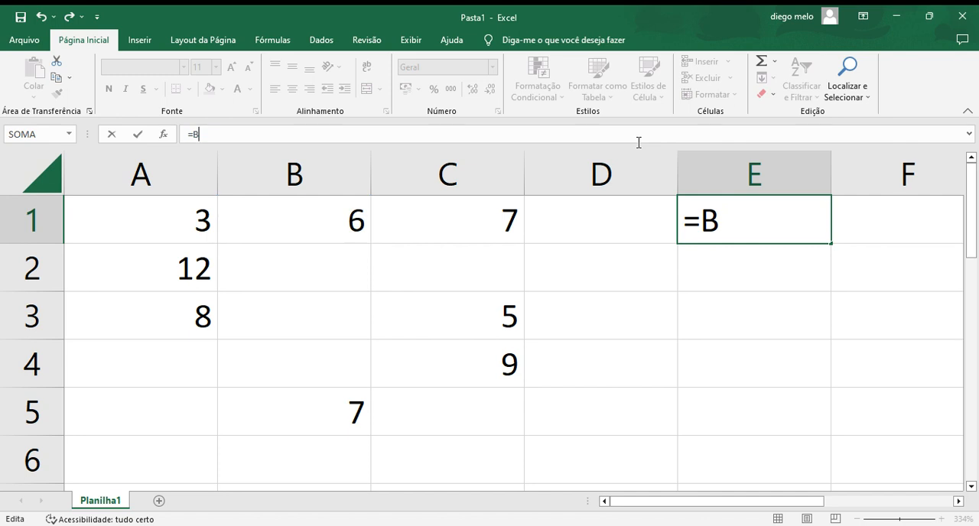
key(BackSpace)
Step: Enter the division formula =C3/A1 in cell E1
text(C3)
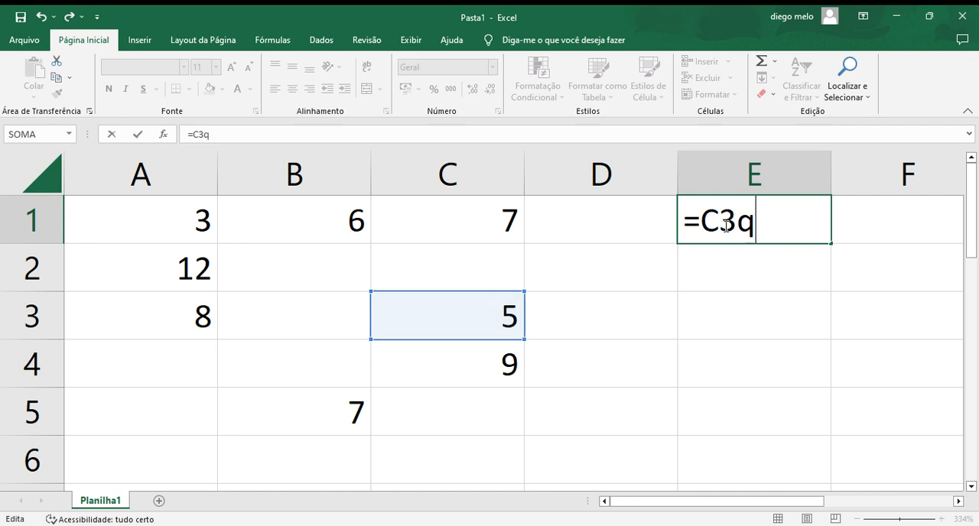
text(q)
key(BackSpace)
text(/)
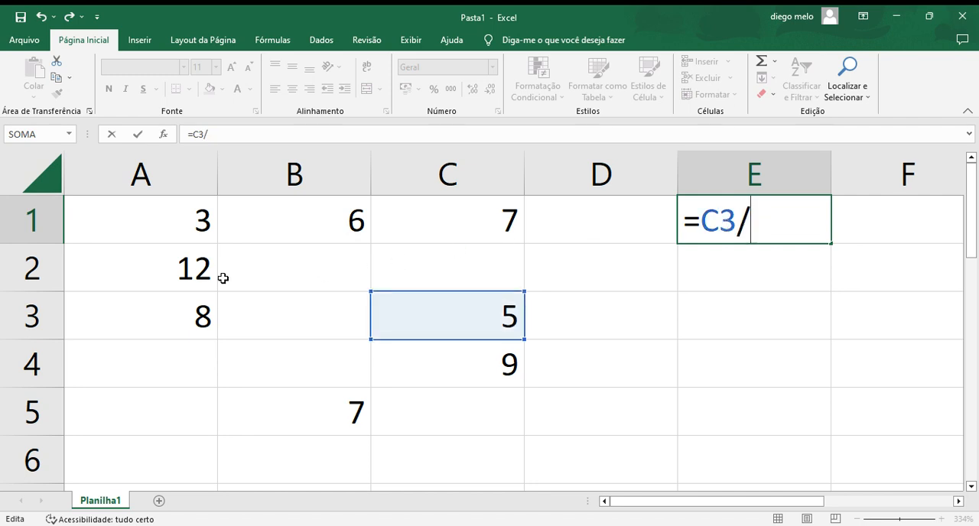
text(A1)
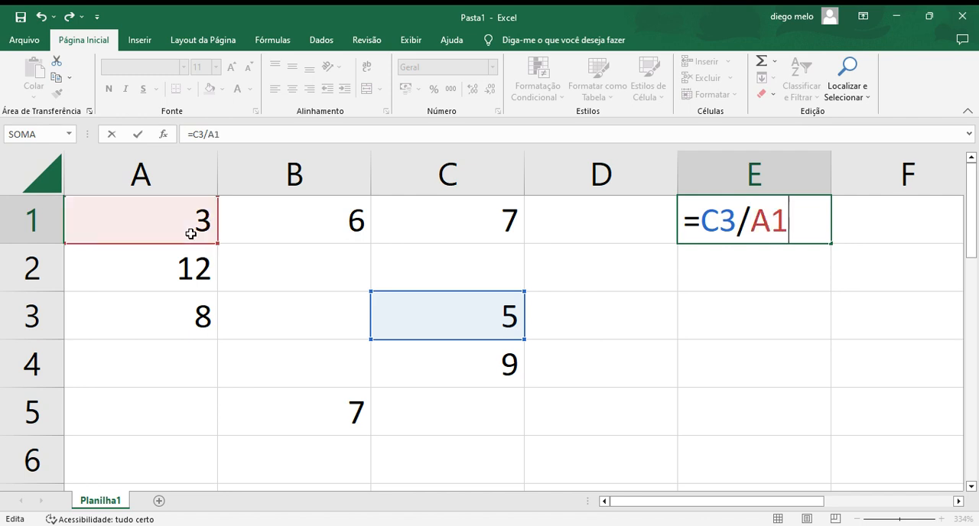
key(Return)
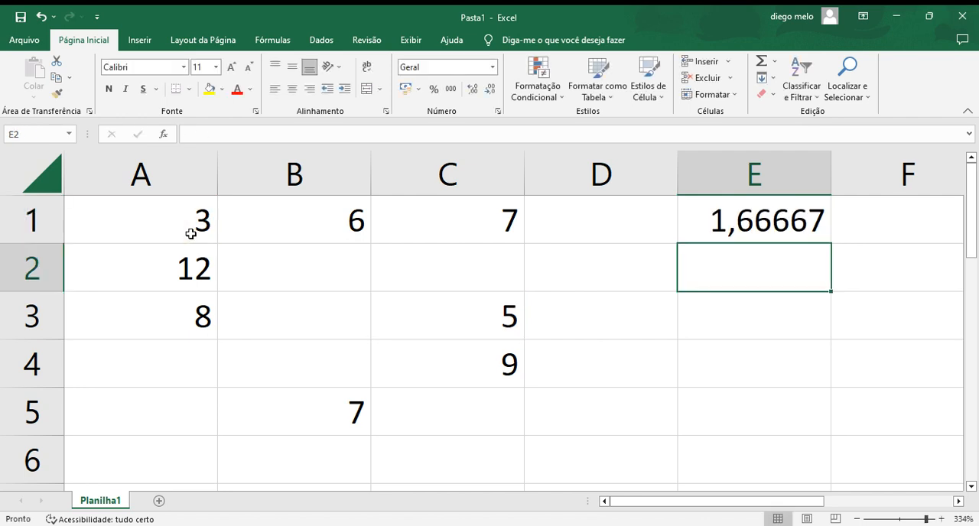
Step: Reopen the division formula in cell E1 to review its cell references, leaving it as is
click(754, 227)
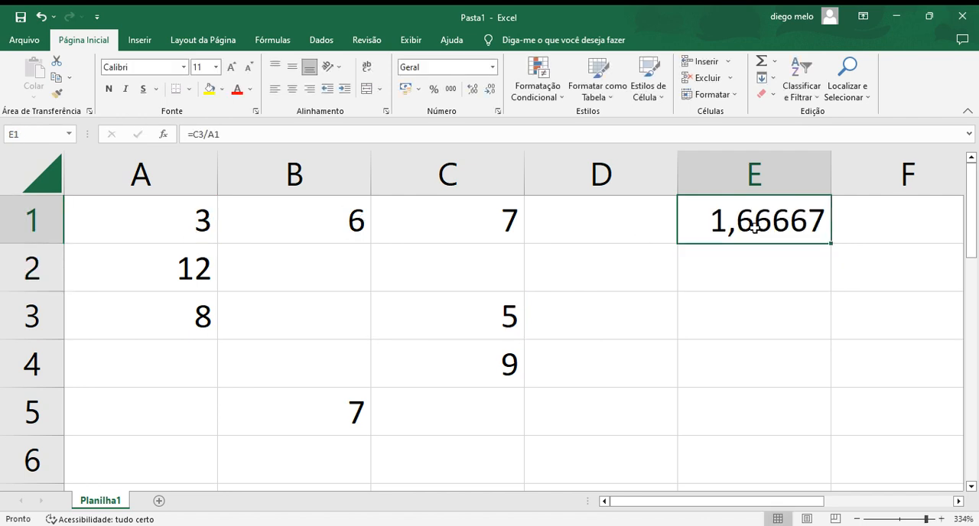
double_click(755, 227)
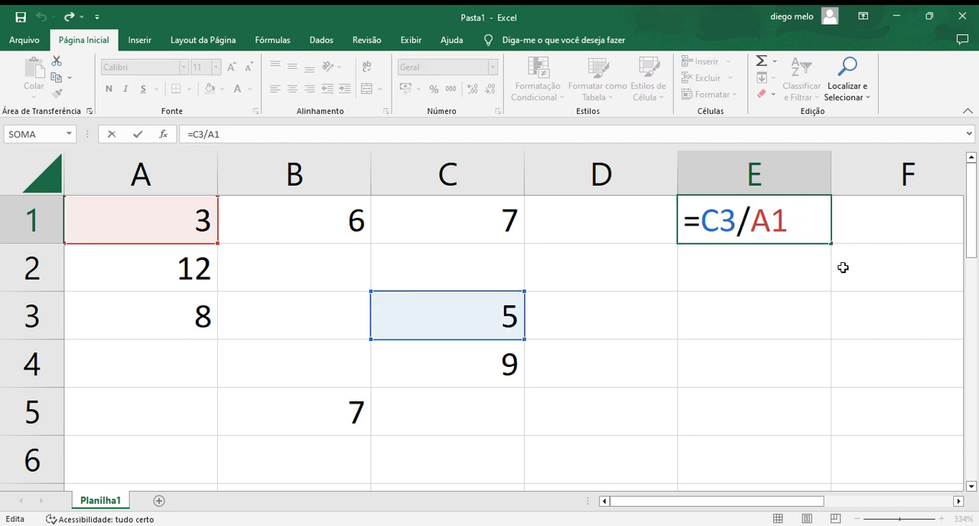
key(Return)
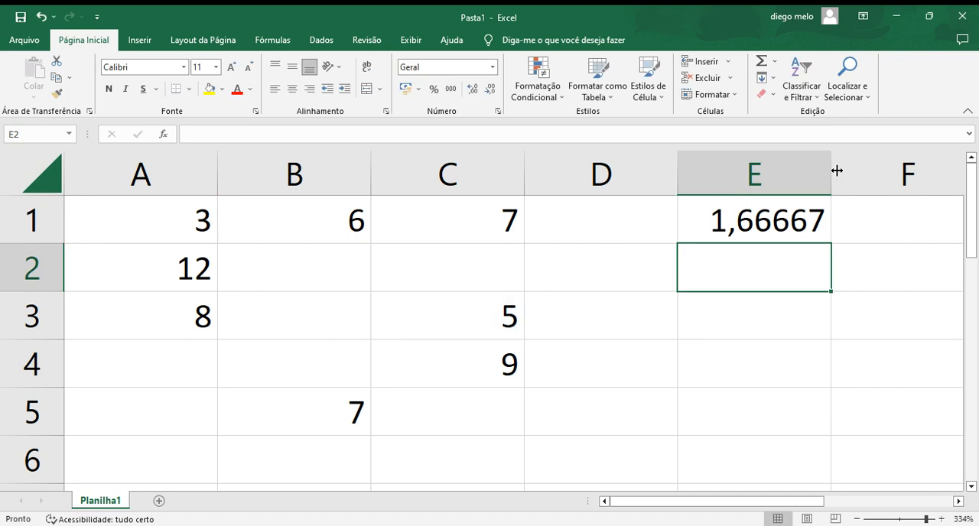
Step: Replace the formula in cell E1 with =C4/A1
click(787, 220)
double_click(787, 220)
key(BackSpace)
key(BackSpace)
key(BackSpace)
key(BackSpace)
key(BackSpace)
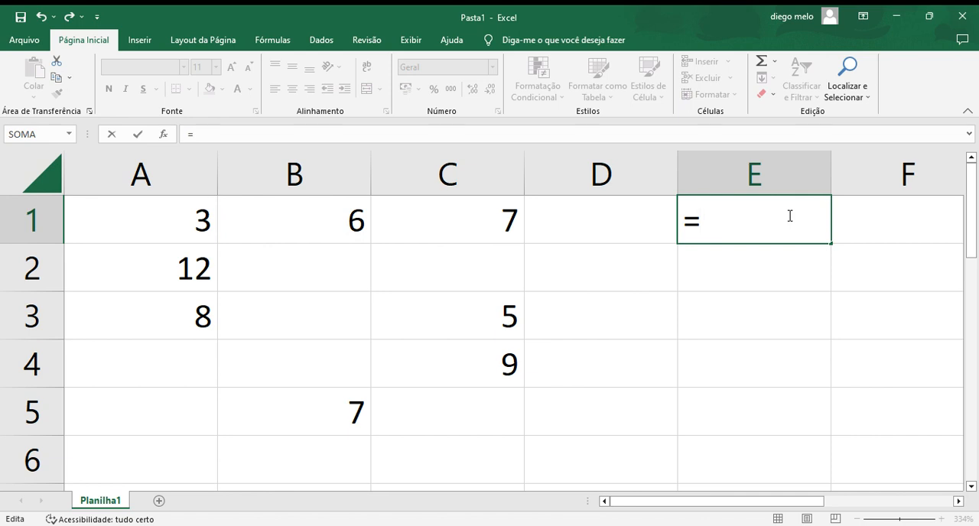
text(C4/)
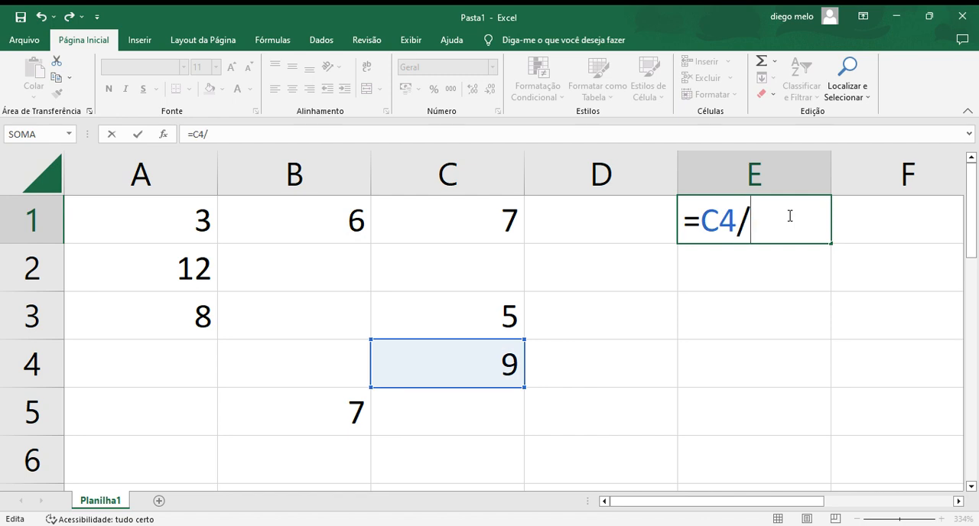
text(A1)
key(Return)
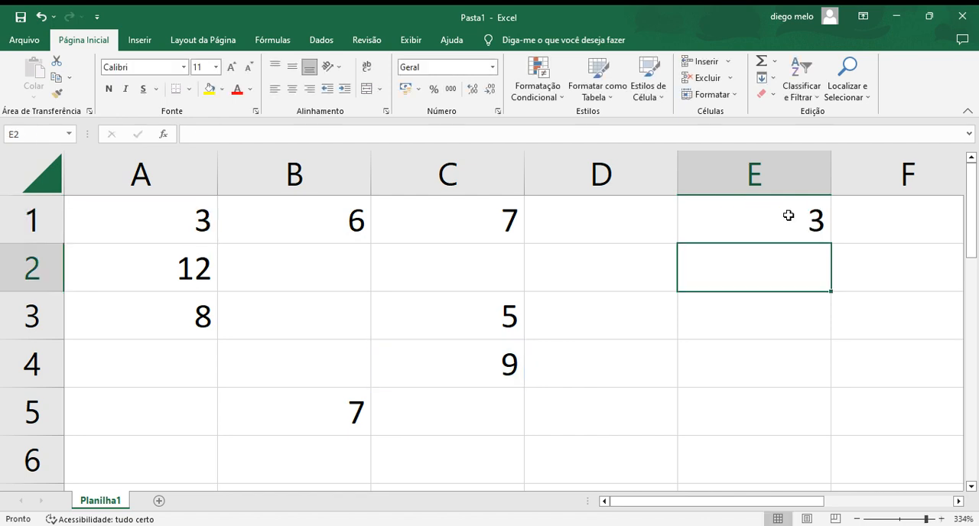
Step: Remove both cell references and the division sign from the formula in cell E1, keeping the equals sign
click(787, 216)
double_click(784, 218)
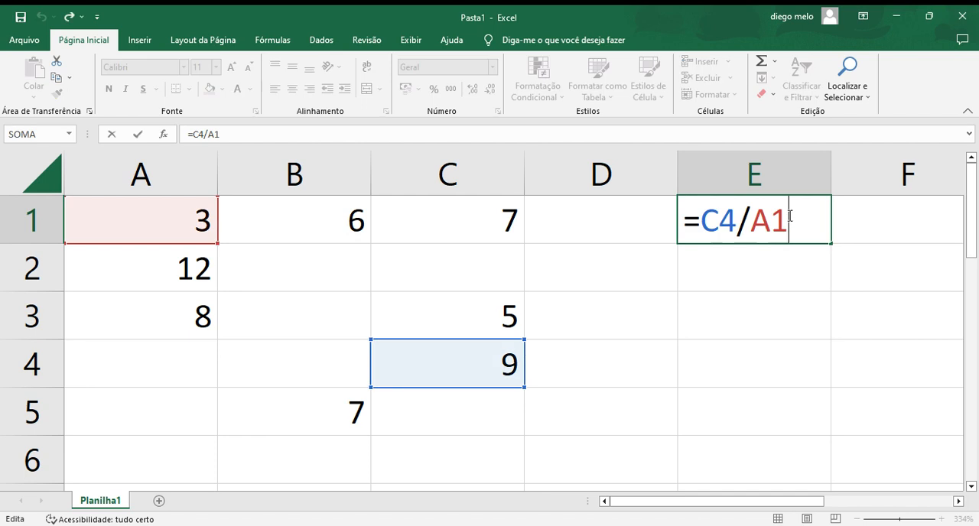
click(739, 223)
double_click(743, 223)
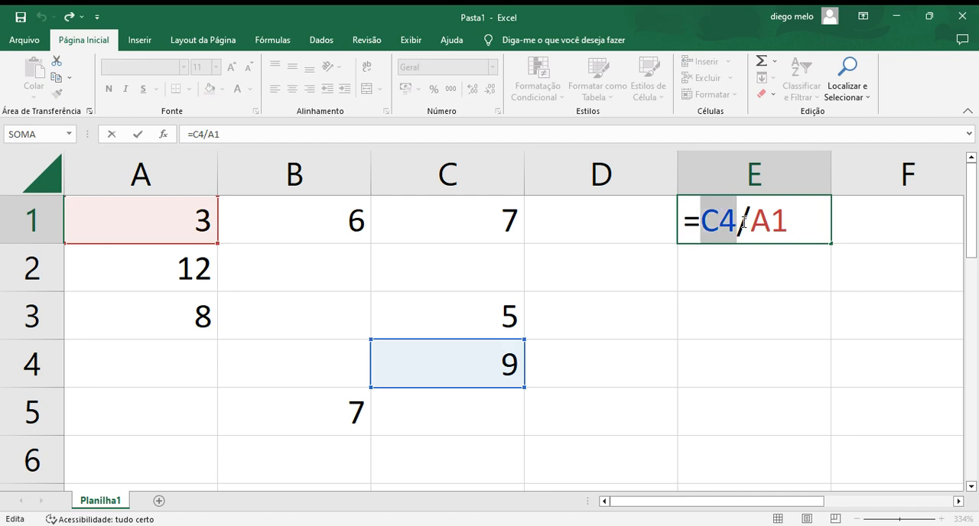
click(800, 225)
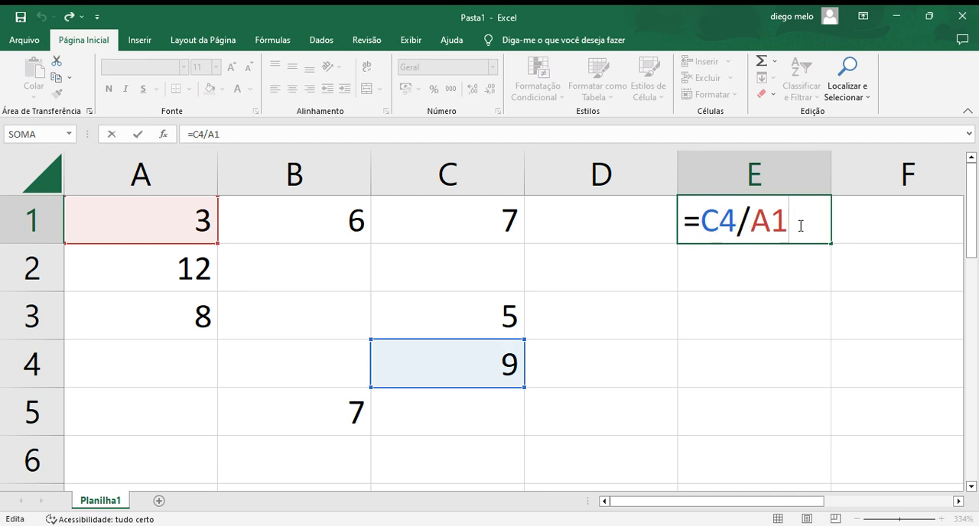
key(BackSpace)
key(BackSpace)
key(BackSpace)
key(BackSpace)
key(BackSpace)
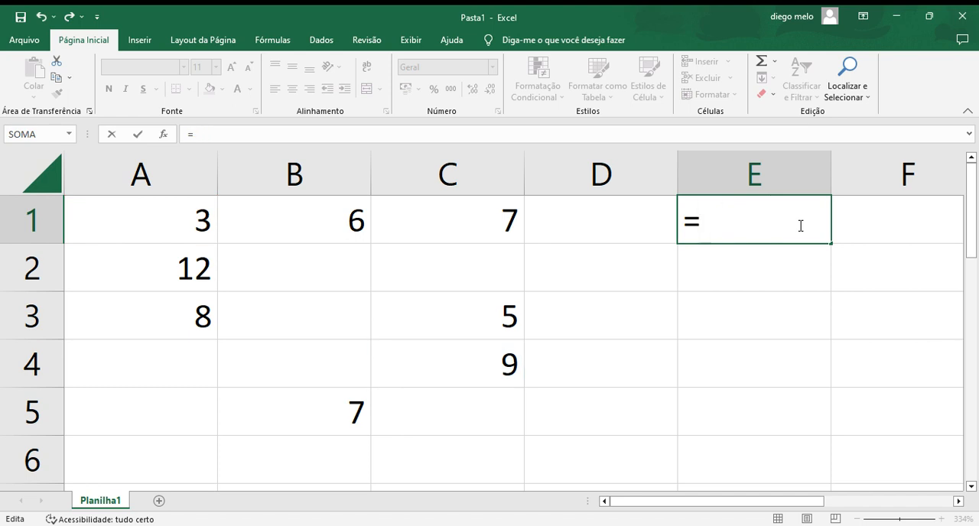
Step: Complete the formula in cell E1 as the multiplication =A1*A2
text(*)
key(BackSpace)
text(A1)
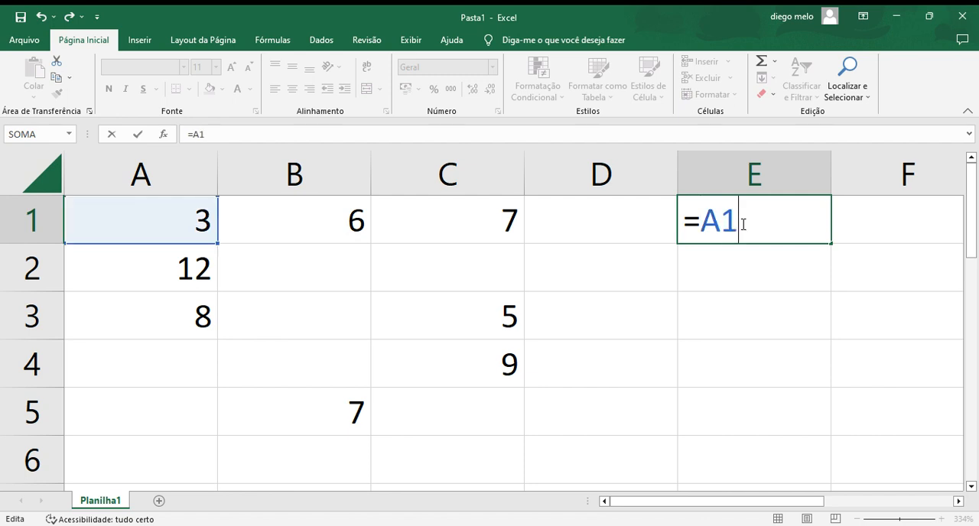
text(*A2)
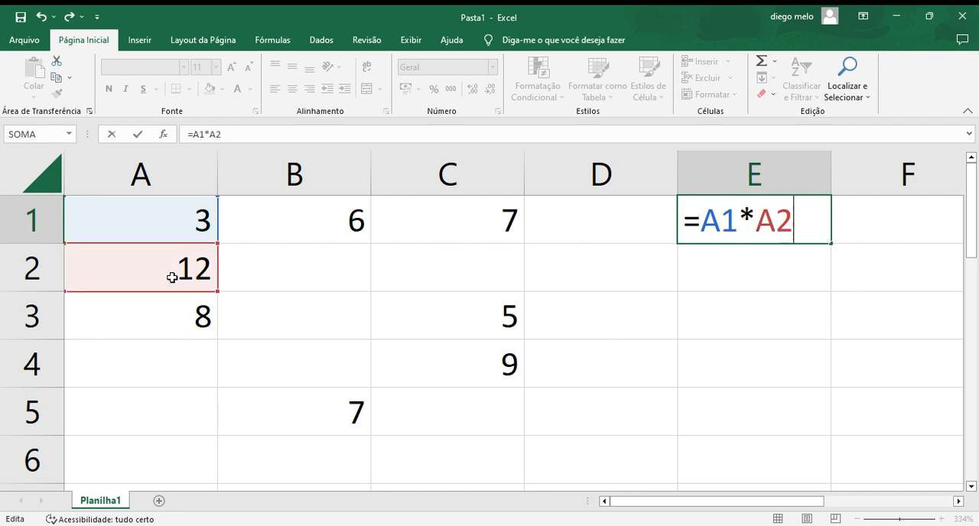
key(Return)
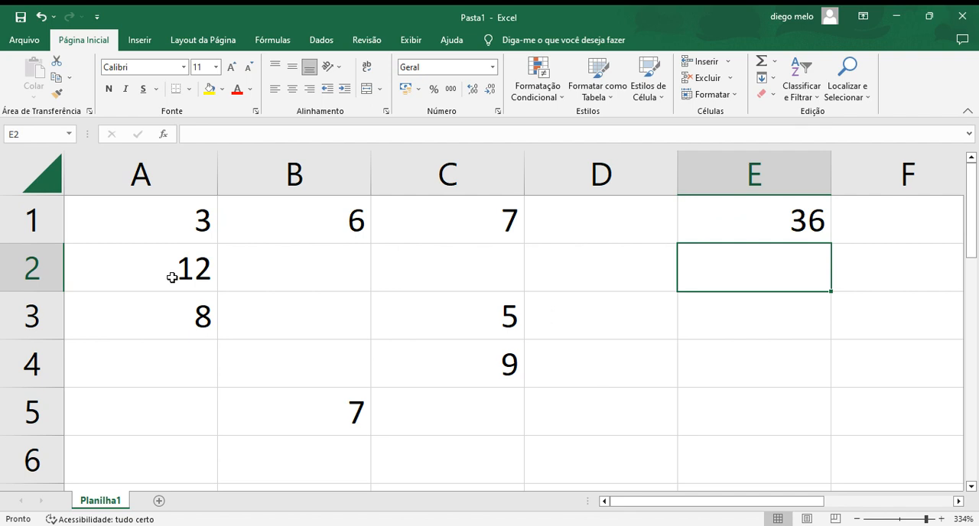
Step: Clear the entire multiplication formula from cell E1, including the equals sign
double_click(792, 217)
double_click(792, 217)
key(BackSpace)
key(BackSpace)
key(BackSpace)
key(BackSpace)
key(BackSpace)
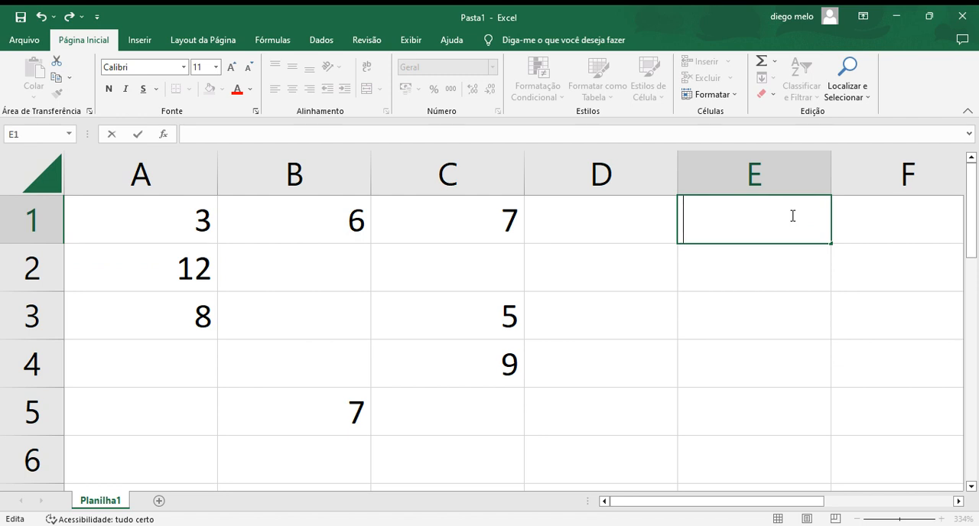
Step: Show the signs +, -, *, / and = one at a time in cell E1, erasing each one
text(+)
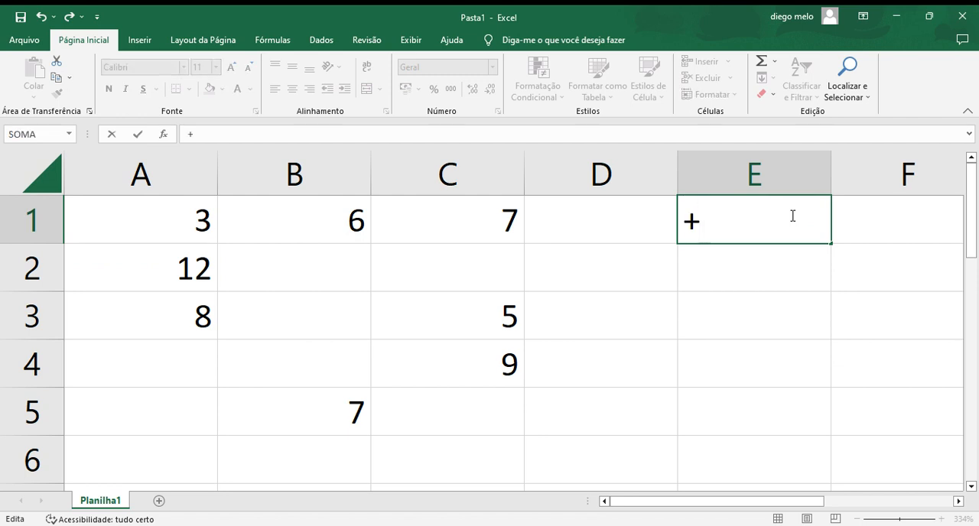
key(BackSpace)
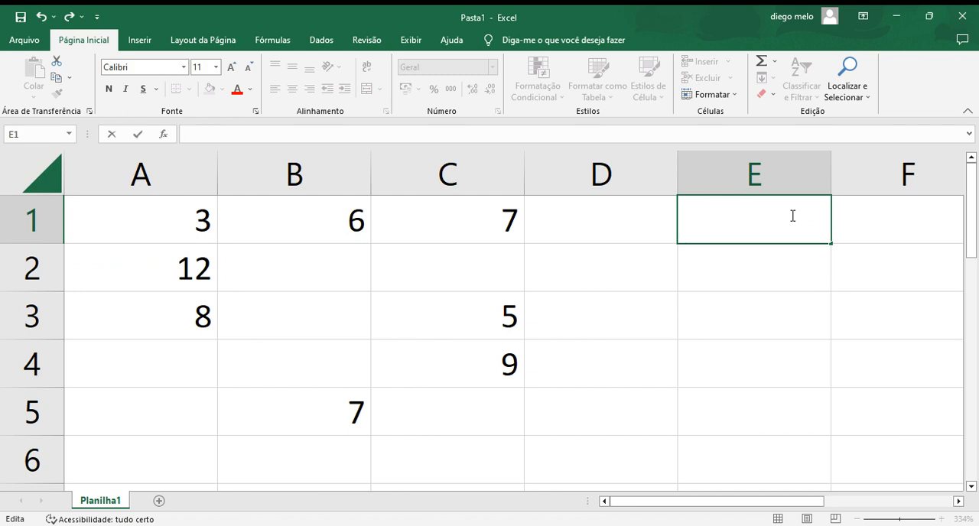
text(-)
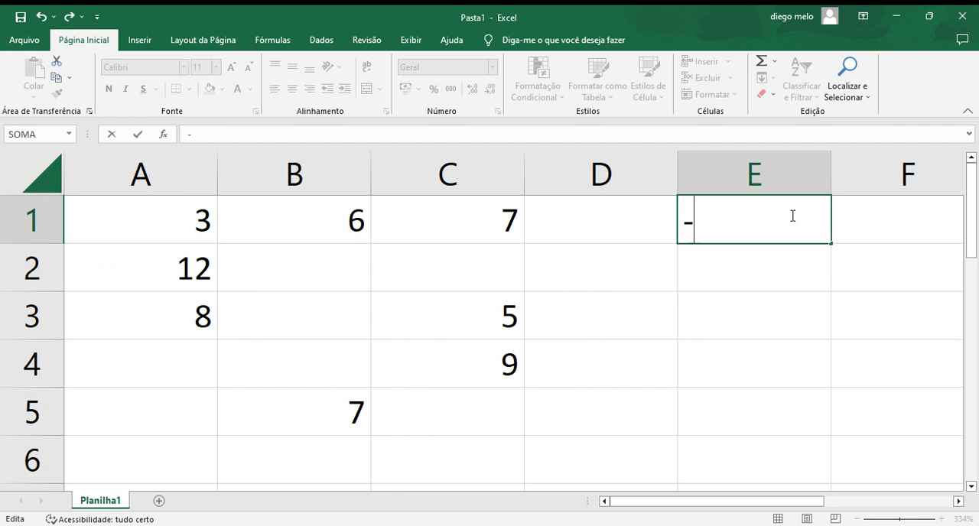
key(BackSpace)
text(*)
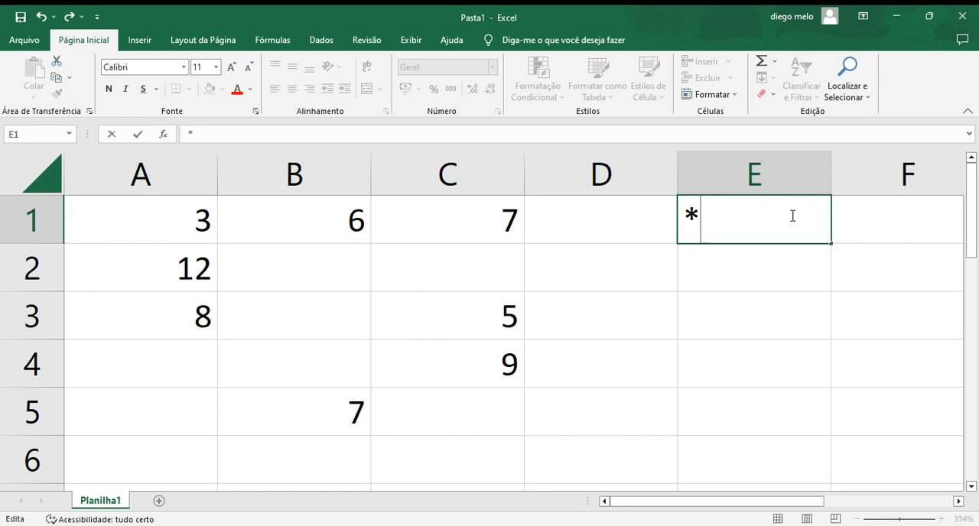
key(BackSpace)
text(/)
key(BackSpace)
text(+)
key(BackSpace)
text(=)
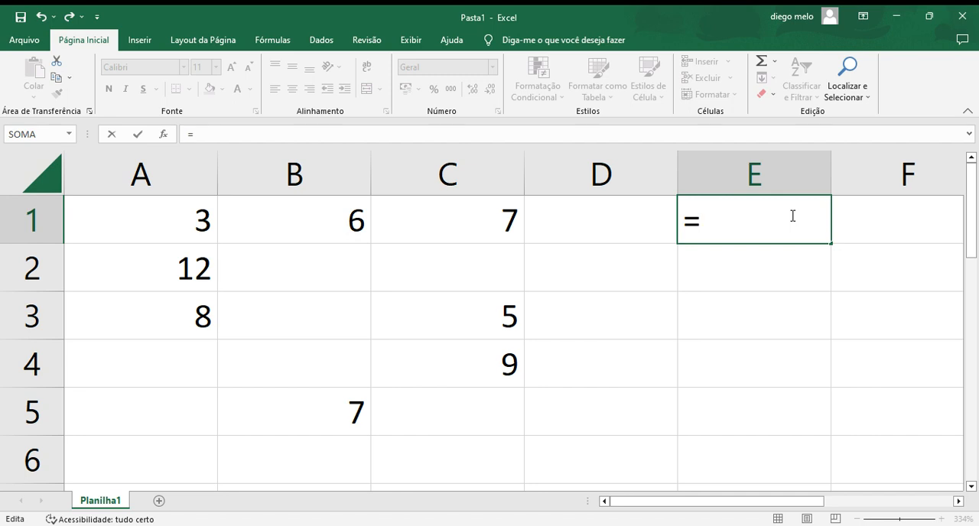
key(BackSpace)
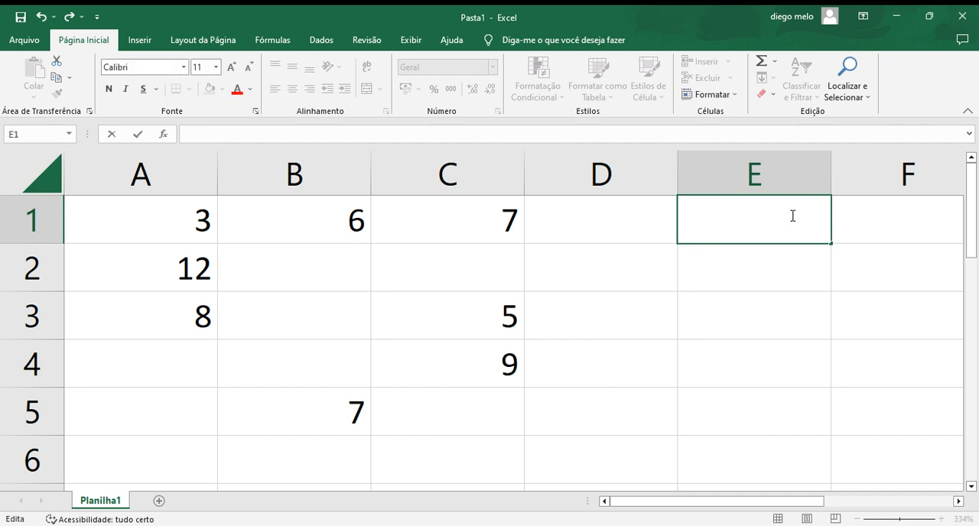
text(+)
key(BackSpace)
Step: Enter an average formula in cell E1 with the MÉDIA function over the range A1:C5
text(=MEDIA)
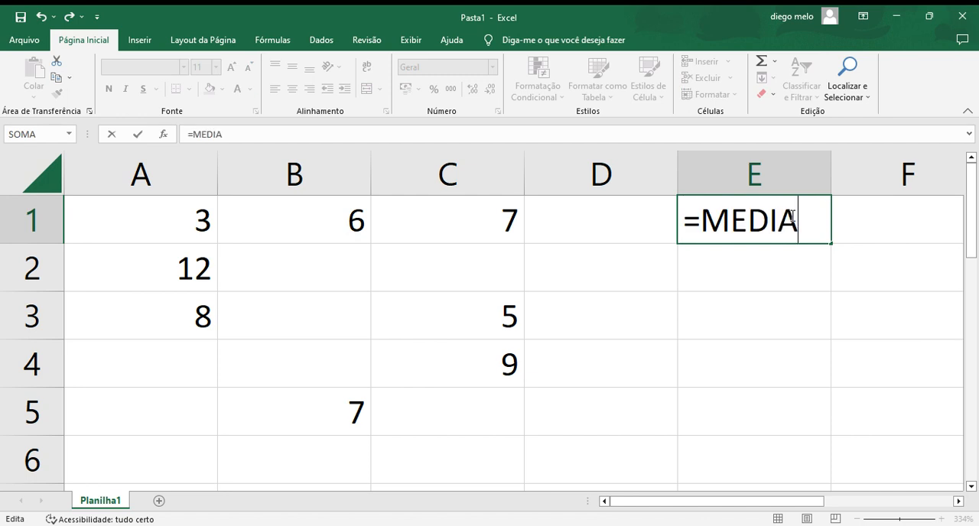
text(()
key(BackSpace)
key(BackSpace)
key(BackSpace)
text(IA()
drag(68, 201, 447, 414)
key(Return)
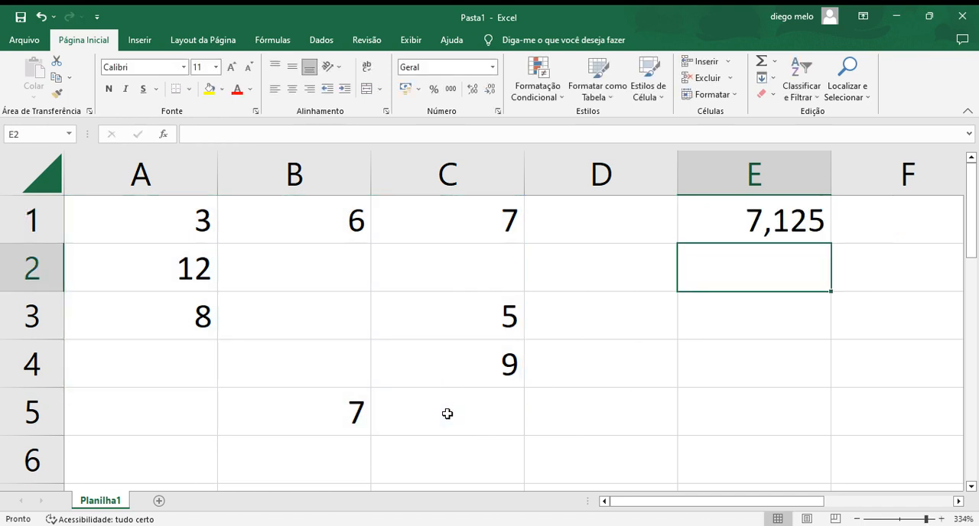
Step: Remove the range A1:C5 and its parentheses from the formula in cell E1, keeping =MÉDIA
click(739, 233)
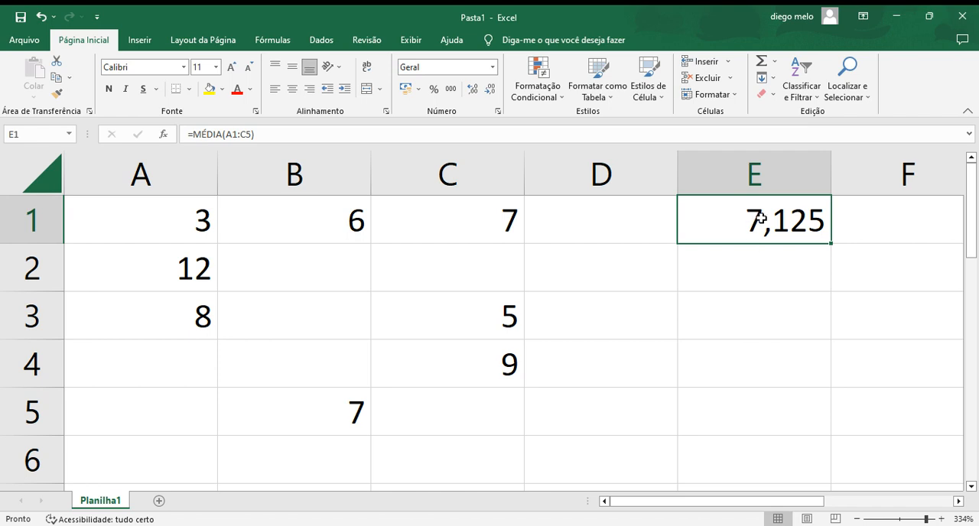
double_click(811, 220)
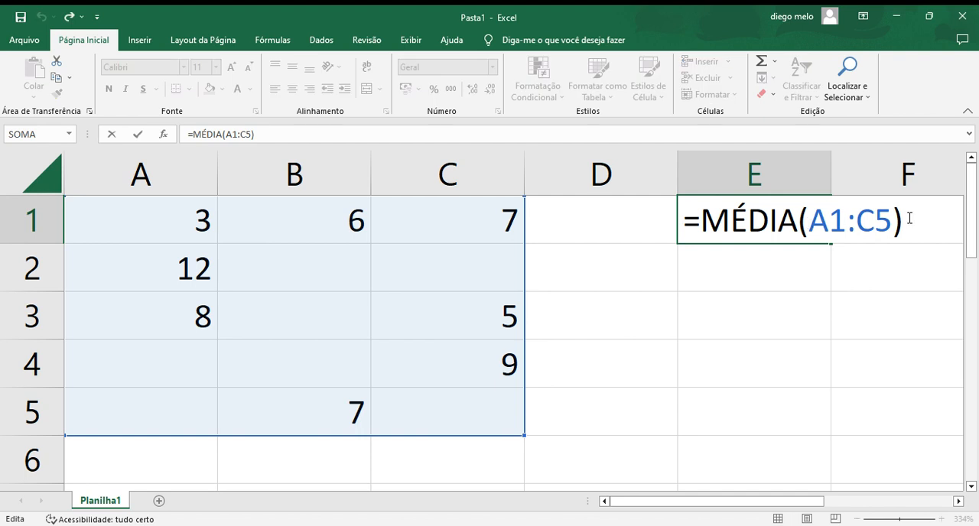
key(BackSpace)
key(BackSpace)
key(BackSpace)
key(BackSpace)
key(BackSpace)
key(BackSpace)
key(BackSpace)
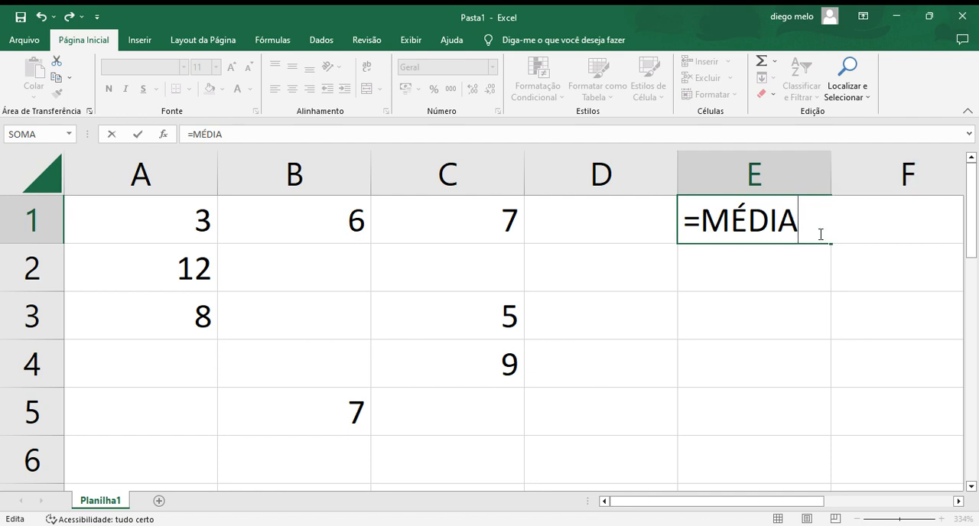
Step: Complete the average formula in cell E1 with individual cells as =MÉDIA(A1;B1;C1)
text((A1)
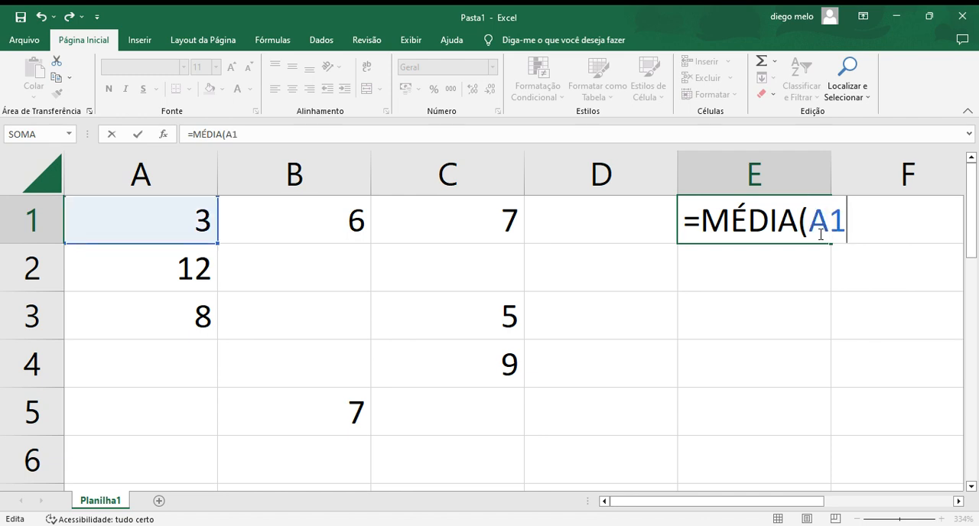
text(;B2)
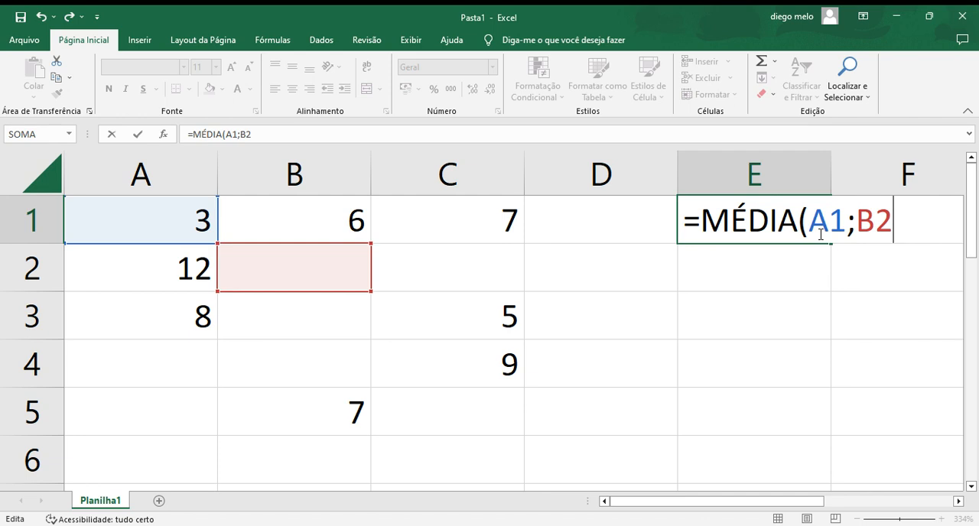
key(BackSpace)
text(1)
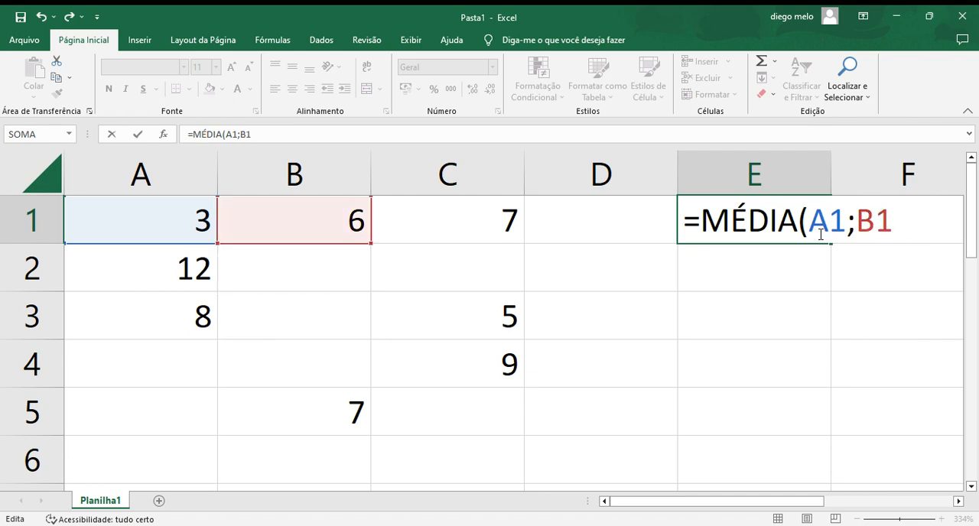
text(;c1)
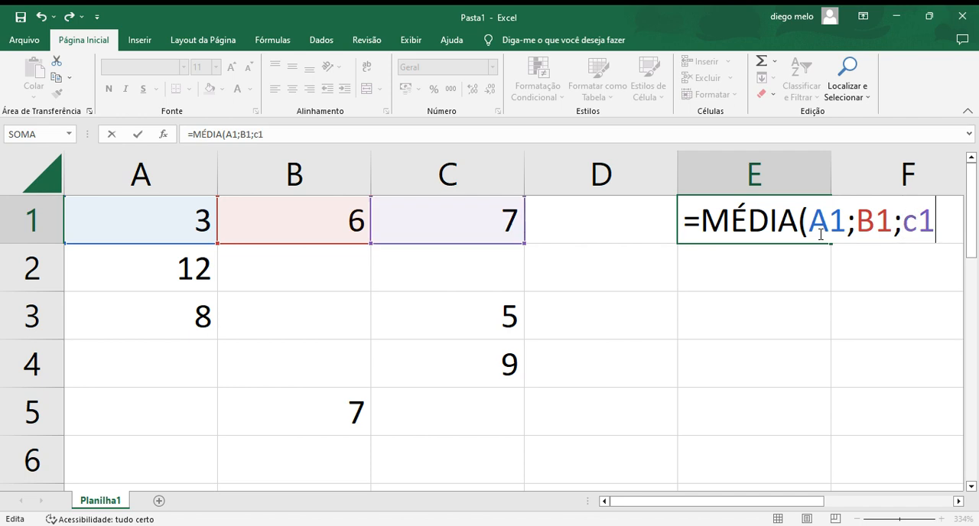
text())
key(Return)
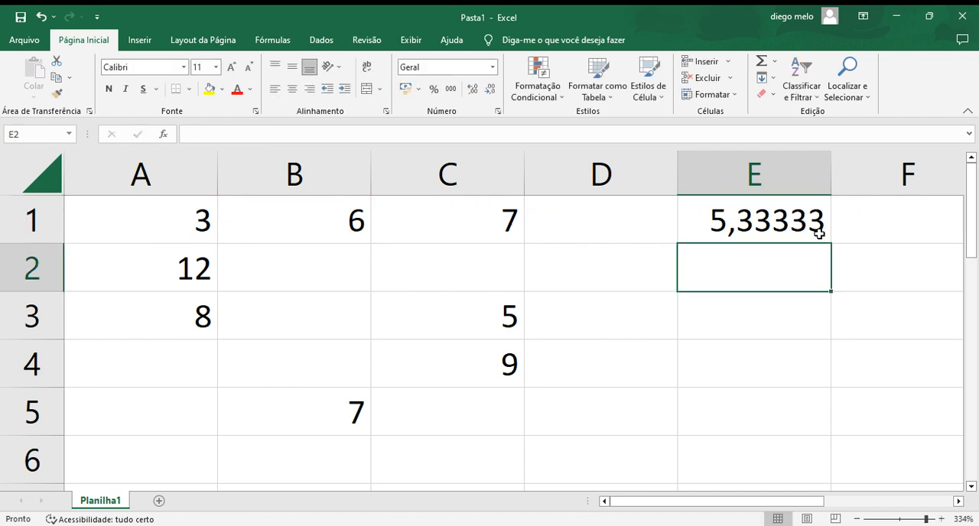
Step: Replace the individual cells in the MÉDIA formula in cell E1 with the range A1:C6
double_click(790, 220)
double_click(791, 221)
drag(791, 221, 885, 221)
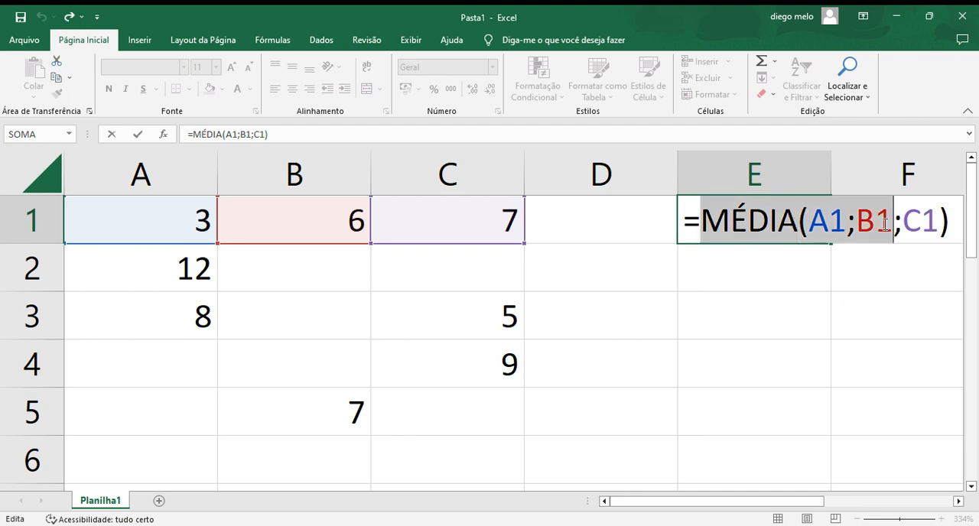
click(885, 222)
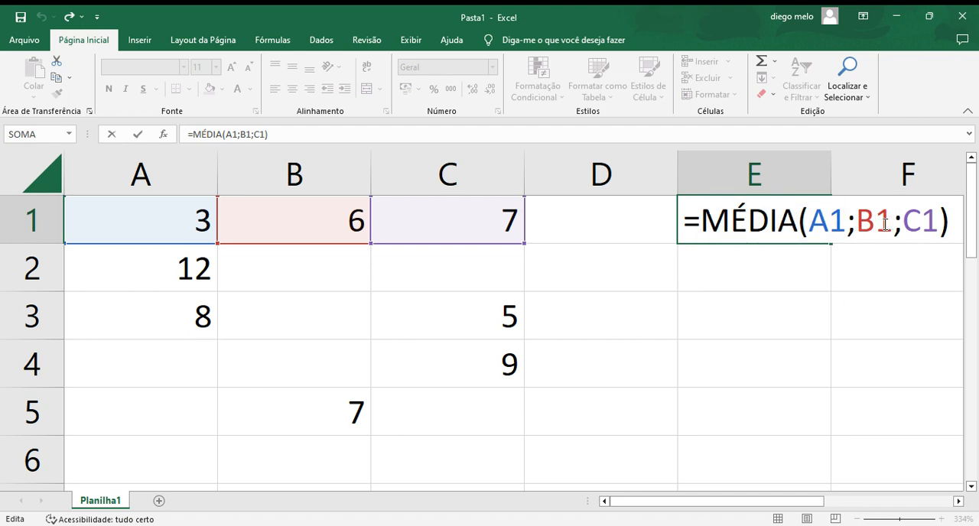
double_click(885, 222)
click(884, 222)
drag(956, 226, 799, 227)
key(BackSpace)
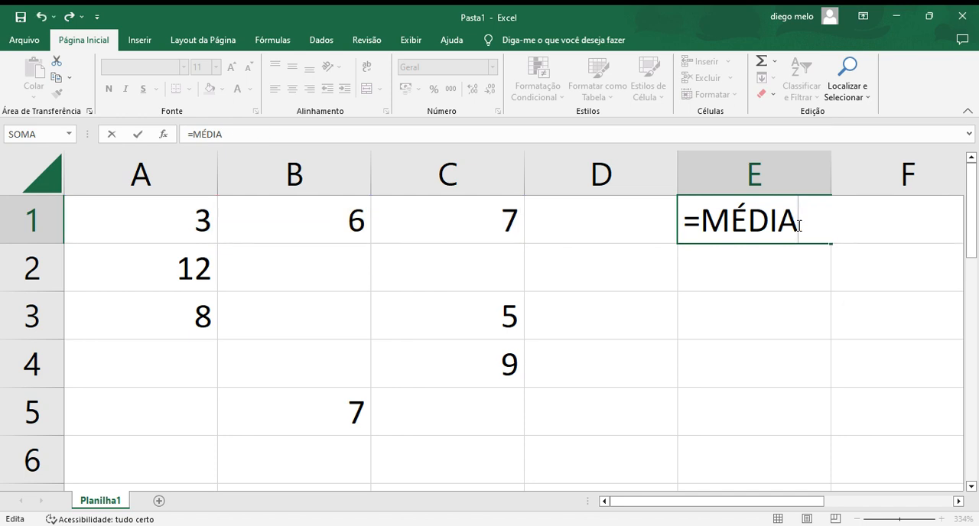
text(()
drag(491, 438, 118, 225)
key(Return)
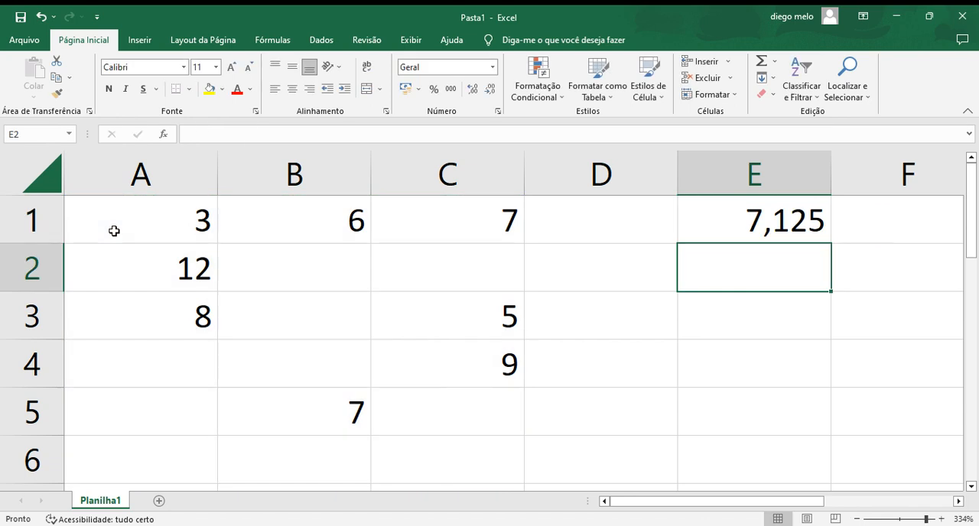
Step: Replace the average in cell E1 with a SOMA formula over the range A1:C5
double_click(763, 227)
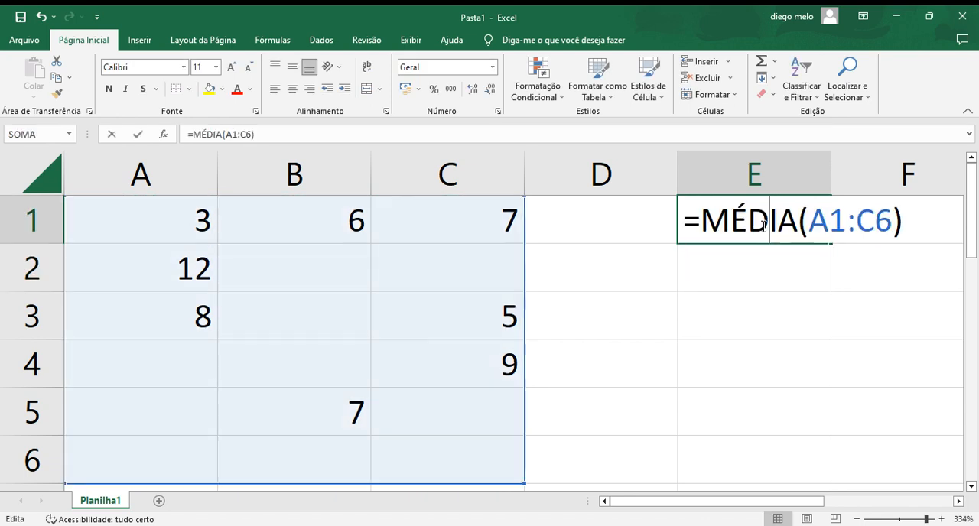
key(BackSpace)
key(BackSpace)
key(BackSpace)
key(BackSpace)
key(BackSpace)
key(BackSpace)
key(BackSpace)
key(BackSpace)
key(BackSpace)
key(BackSpace)
key(BackSpace)
key(BackSpace)
key(BackSpace)
text(s)
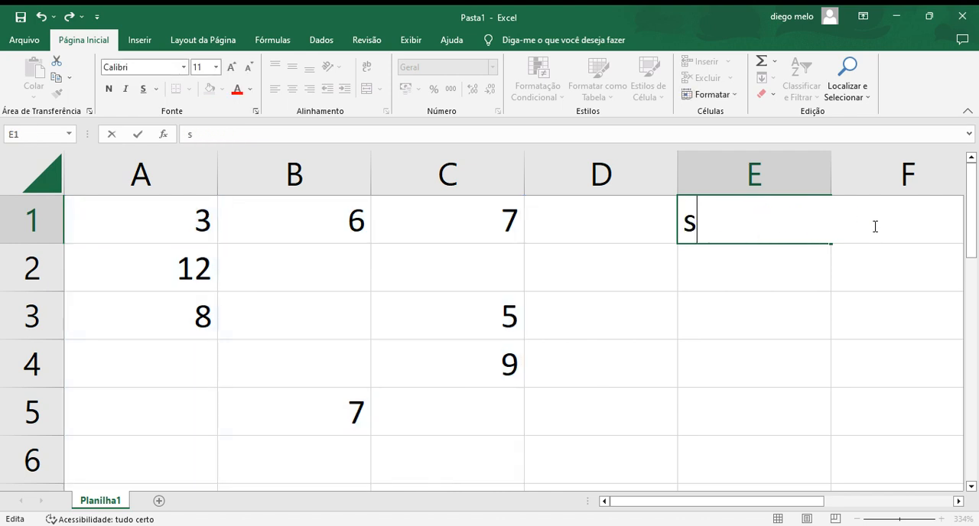
key(BackSpace)
text(=)
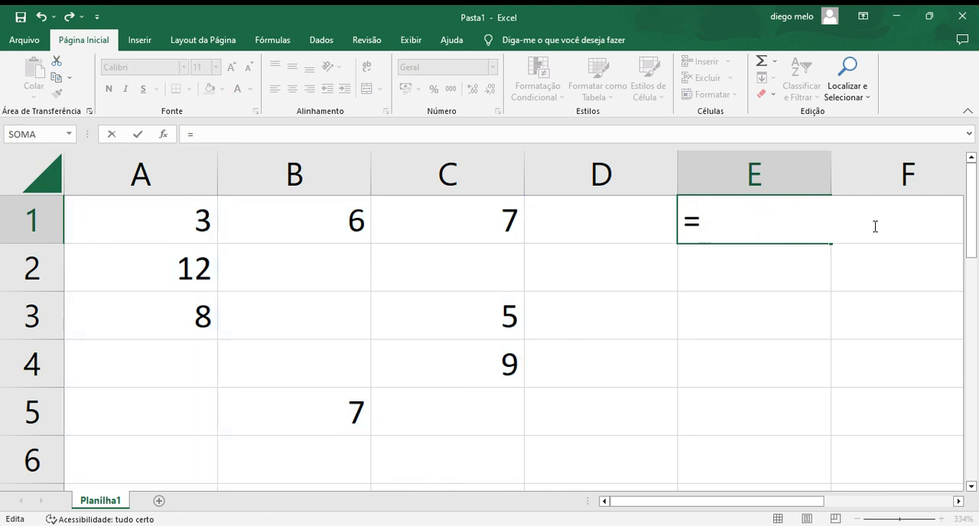
text(soma()
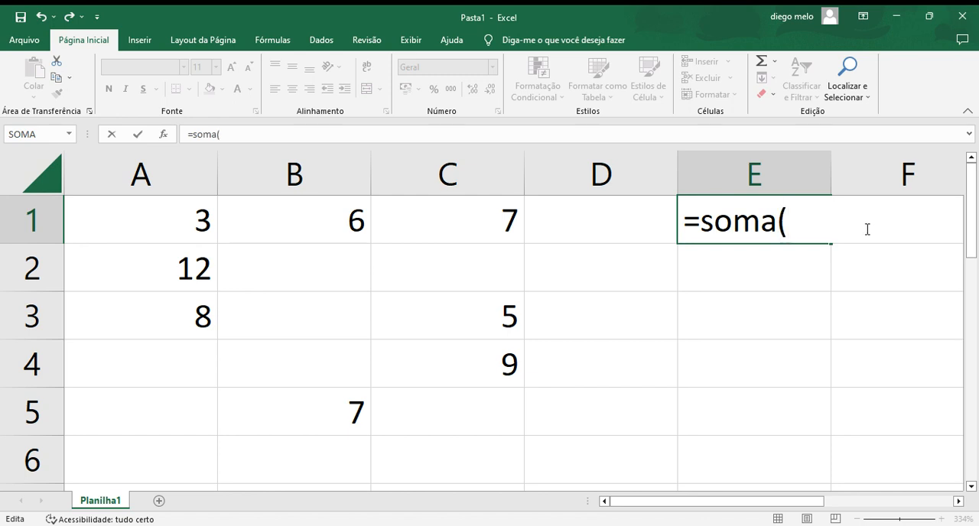
drag(518, 432, 119, 225)
key(Return)
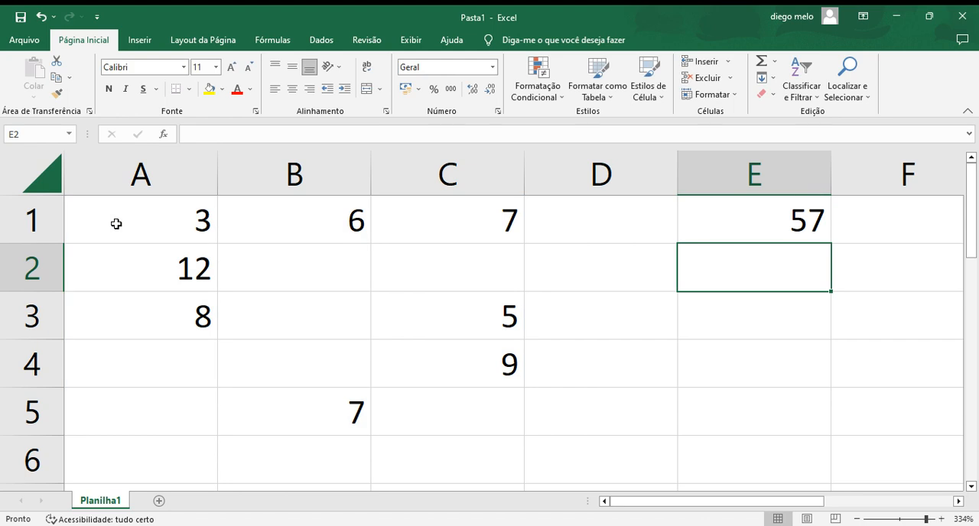
Step: Change the range of the SOMA formula in cell E1 to A1:A4
double_click(752, 221)
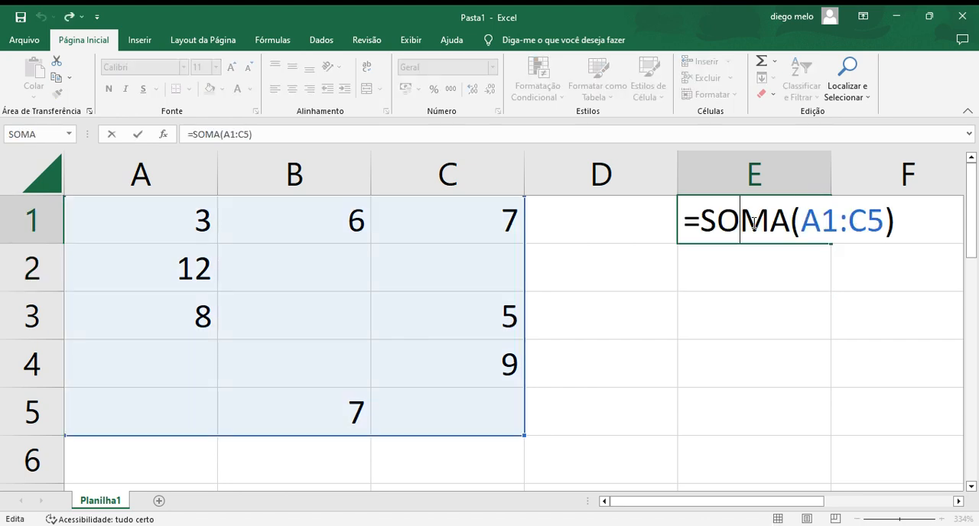
key(BackSpace)
key(BackSpace)
key(BackSpace)
key(BackSpace)
key(BackSpace)
key(BackSpace)
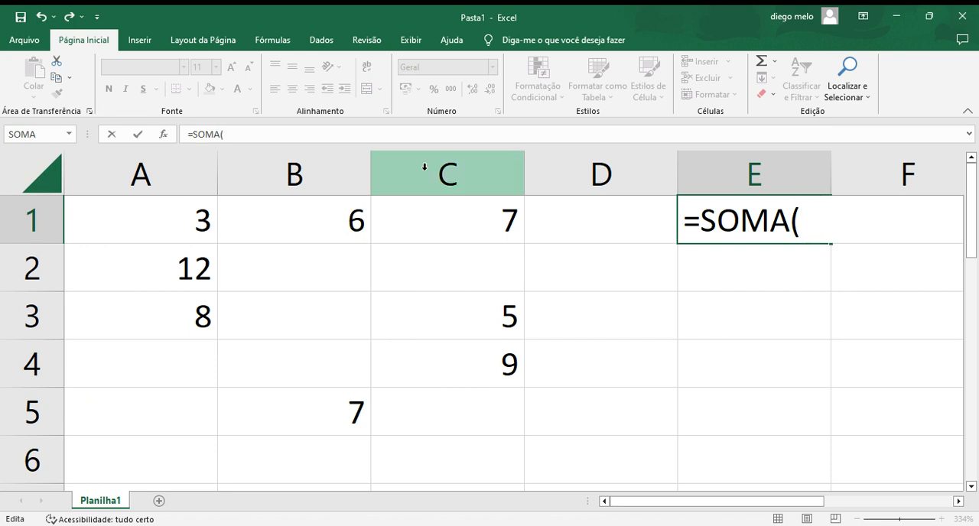
drag(214, 383, 102, 212)
key(Return)
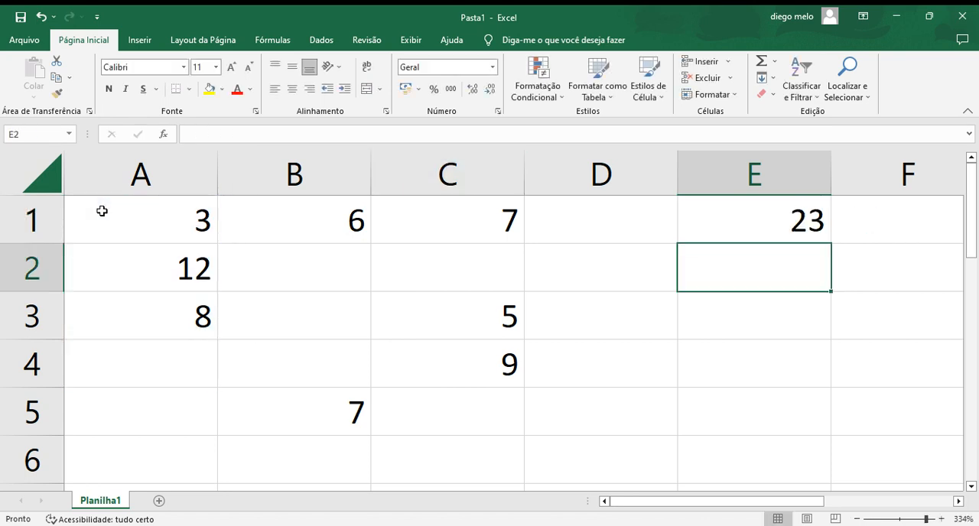
Step: Erase the SOMA function and its range from cell E1, keeping only the equals sign
click(722, 231)
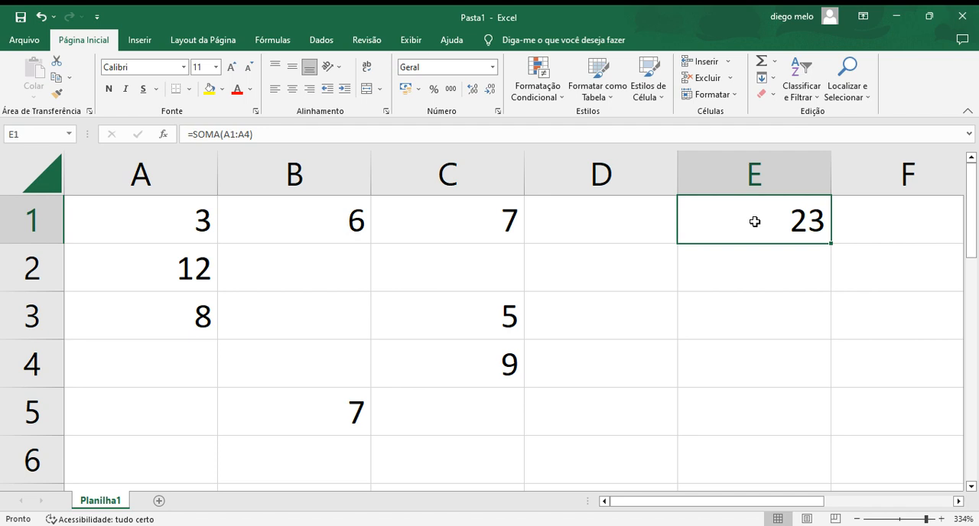
double_click(755, 222)
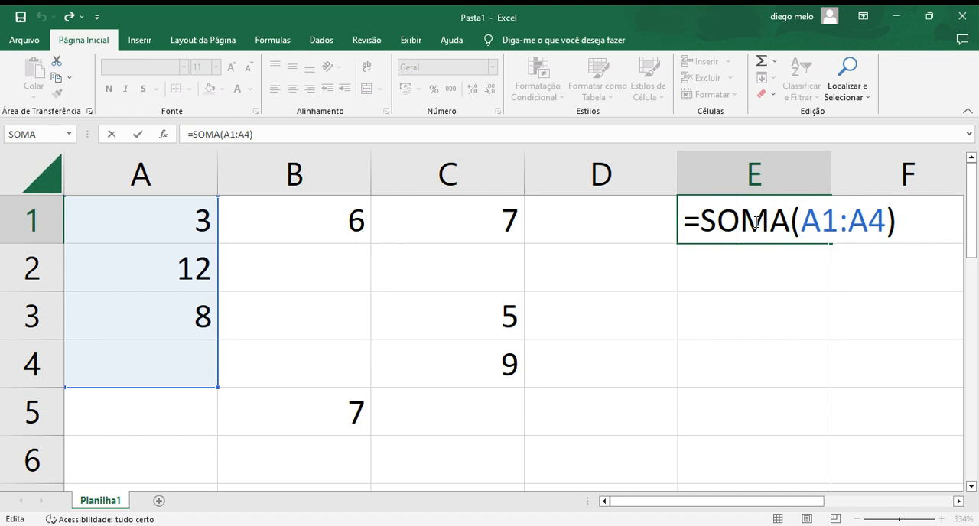
click(898, 221)
key(BackSpace)
key(BackSpace)
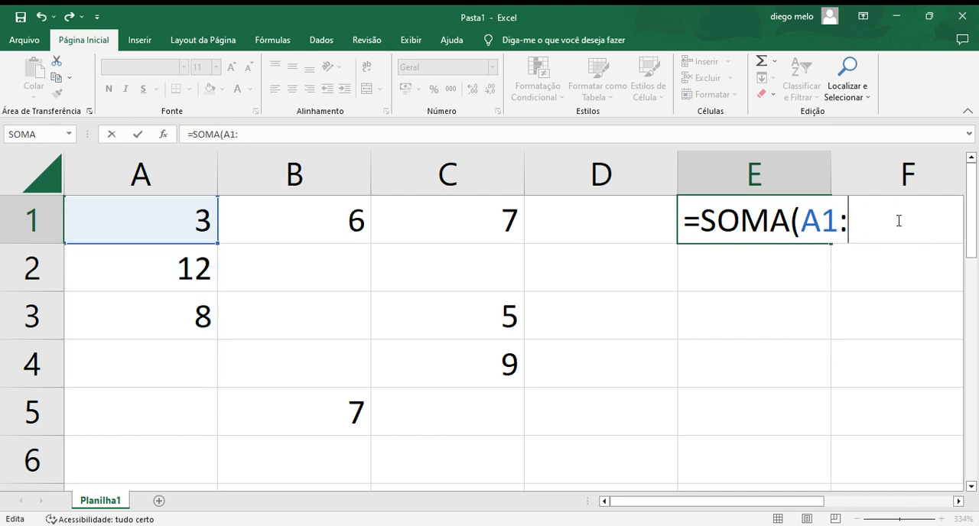
key(BackSpace)
key(BackSpace)
key(BackSpace)
key(BackSpace)
key(BackSpace)
key(BackSpace)
key(BackSpace)
key(BackSpace)
key(BackSpace)
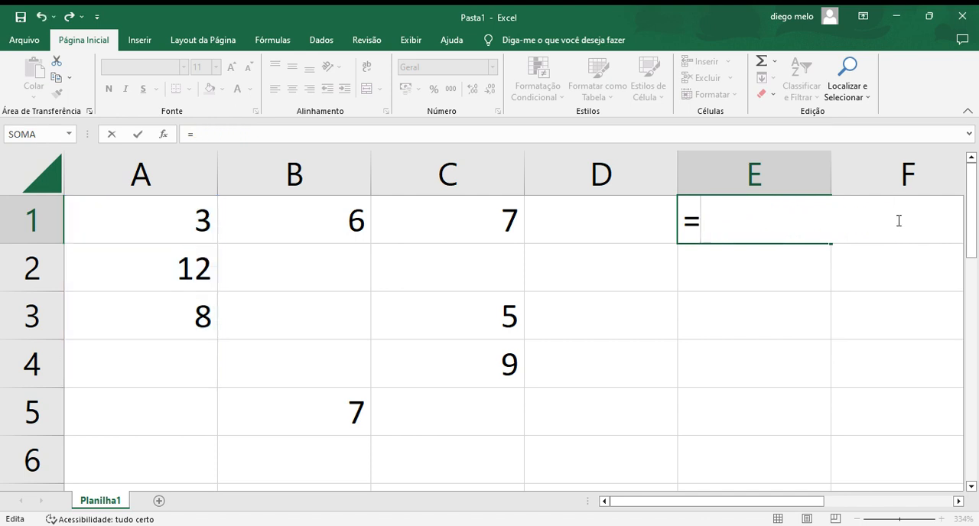
Step: Complete the formula in cell E1 with the maximum function over the range A1:C5
text(ma)
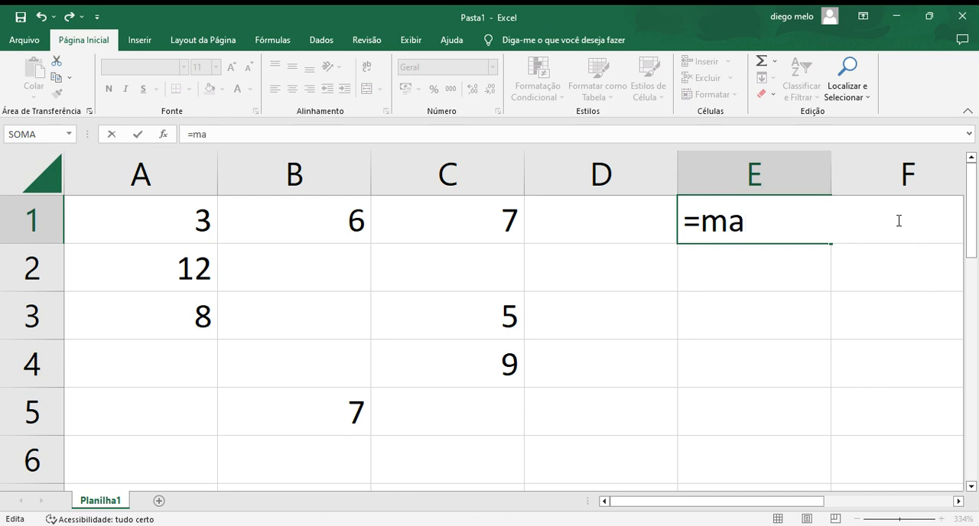
text(xi,)
key(BackSpace)
text(m)
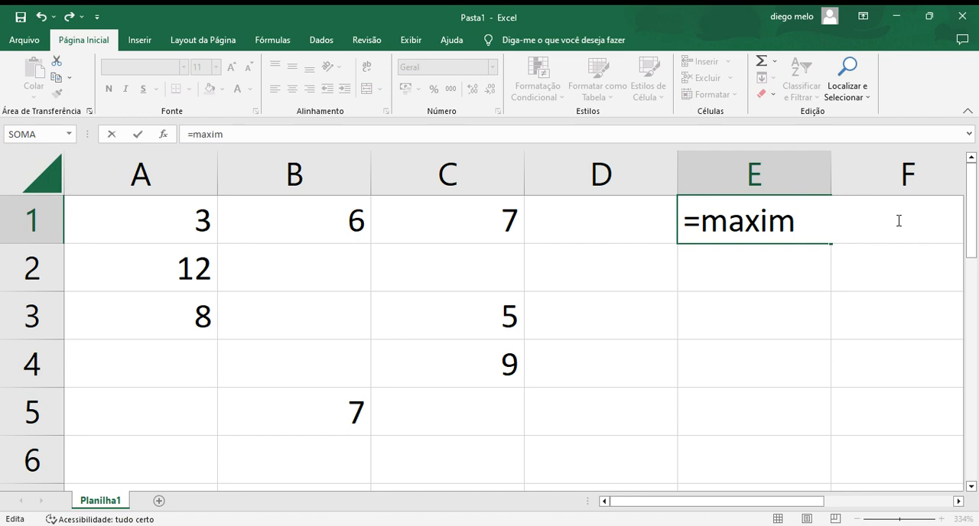
text(o()
drag(518, 432, 108, 224)
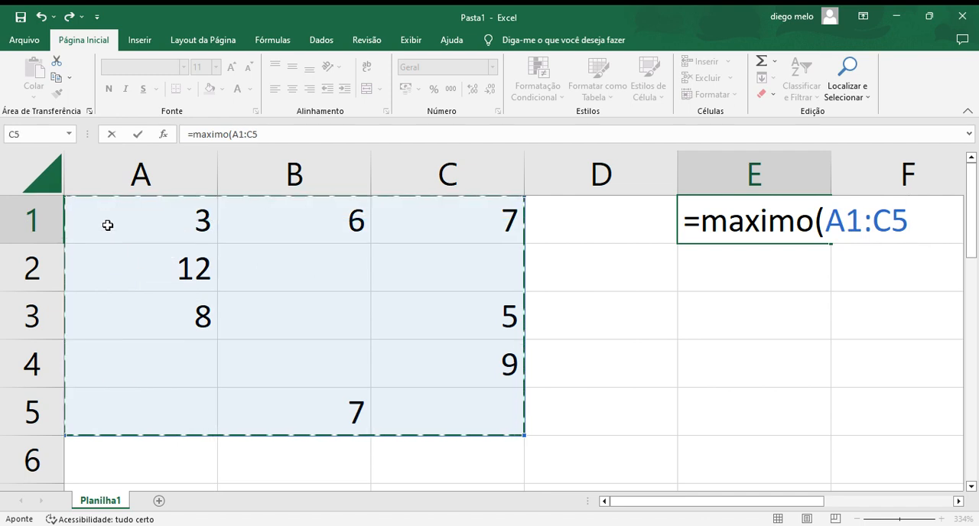
key(Return)
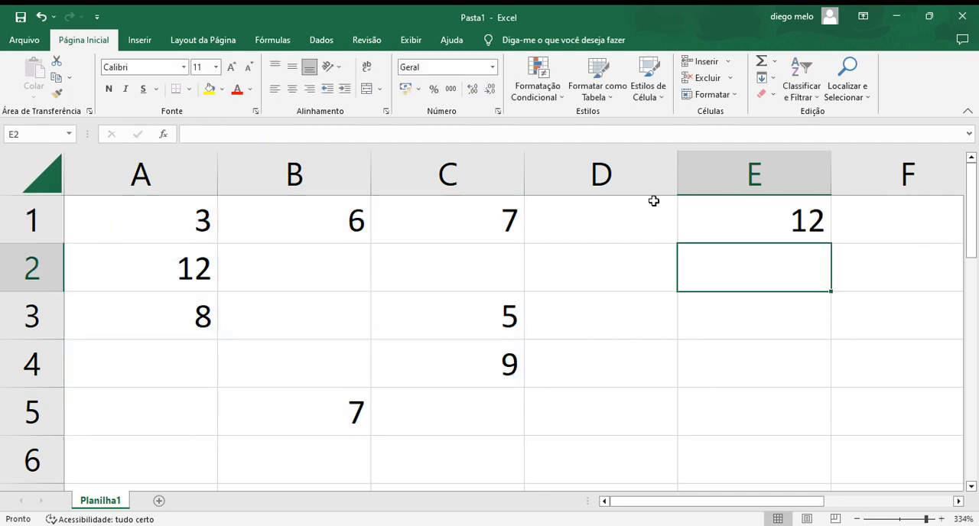
Step: Examine the MÁXIMO formula in cell E1 and the block of numbers it evaluates
click(727, 215)
double_click(729, 216)
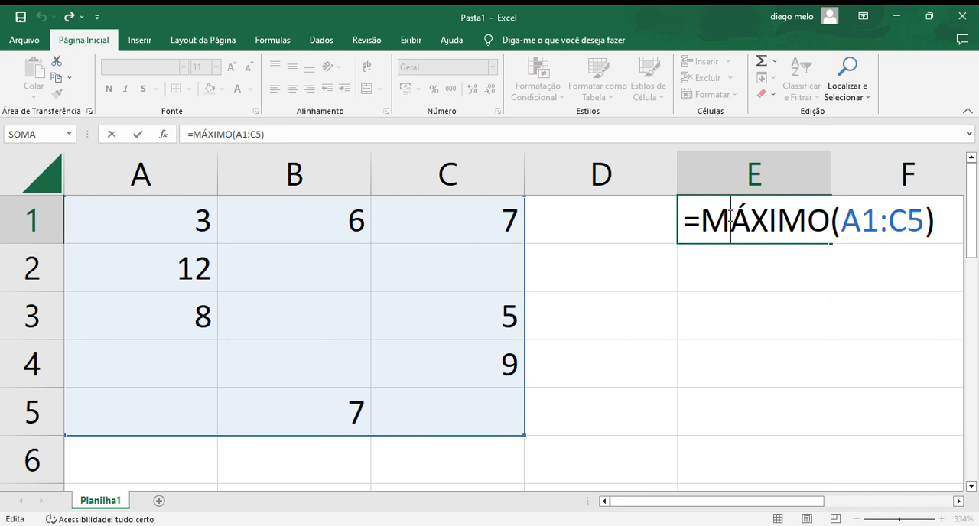
click(612, 387)
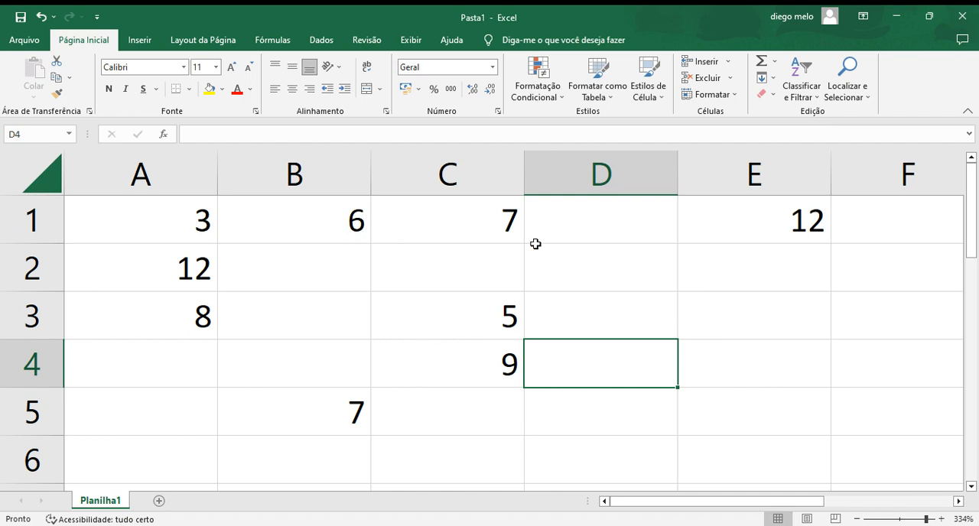
drag(525, 430, 153, 212)
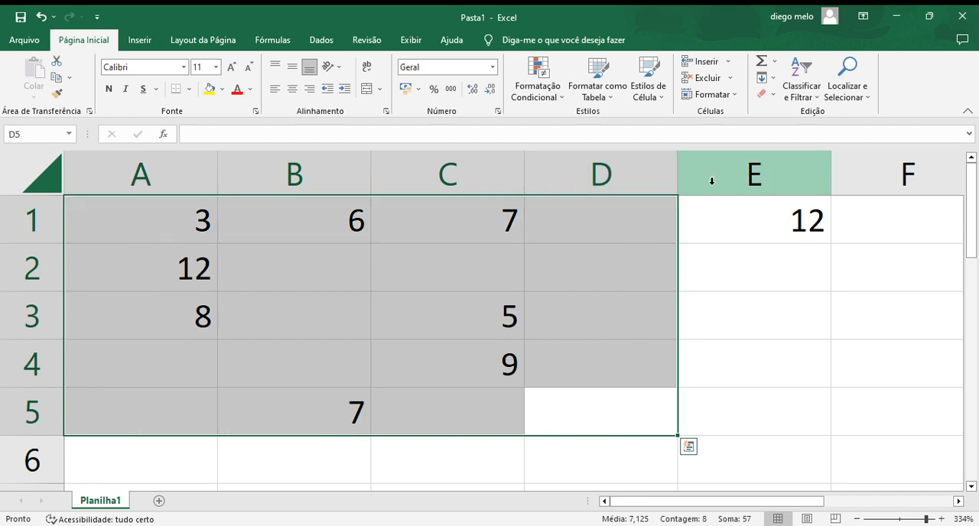
click(728, 218)
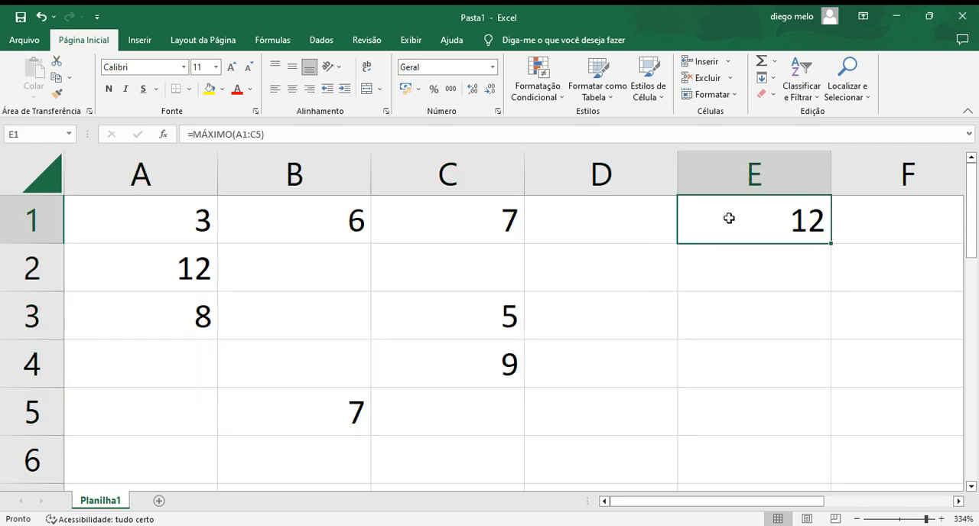
Step: Change the sample numbers in row 2 to 1 in A2, 4 in B2 and 9 in C2
click(207, 265)
double_click(207, 265)
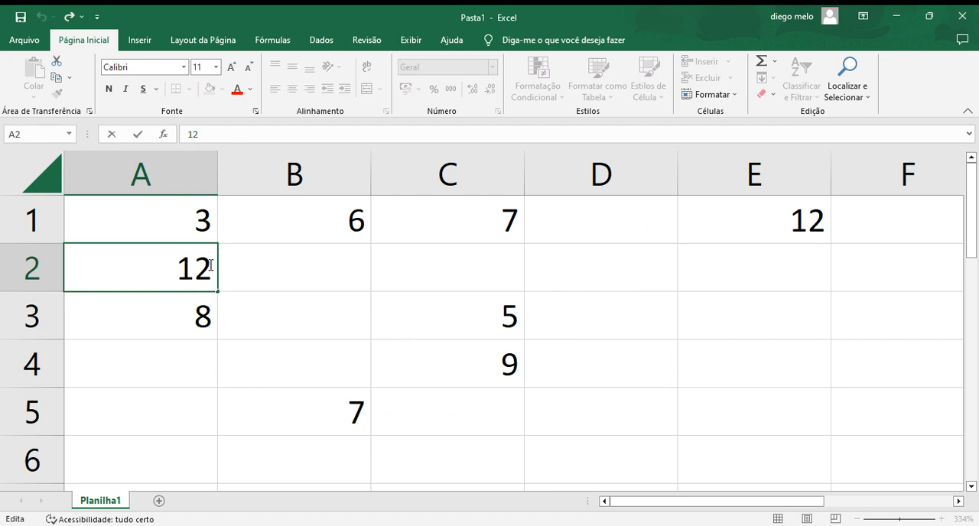
key(BackSpace)
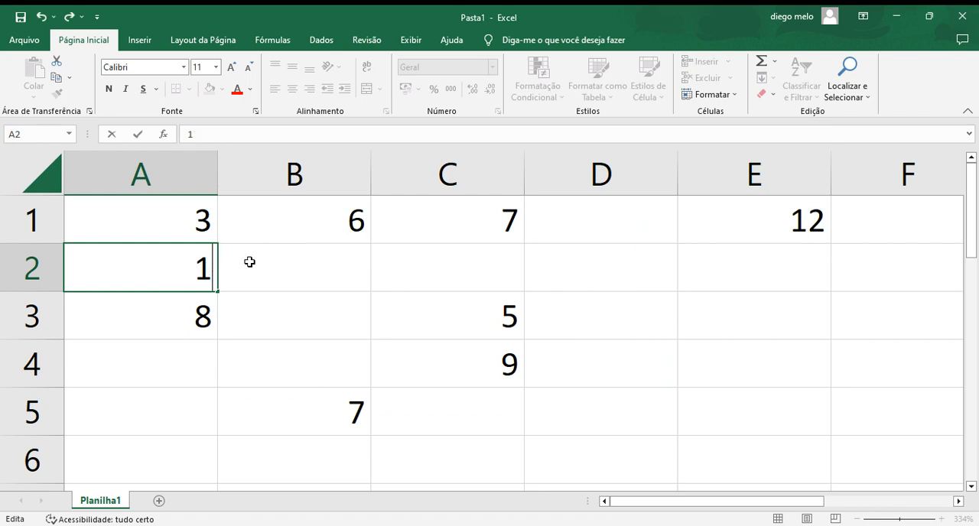
click(303, 267)
text(4)
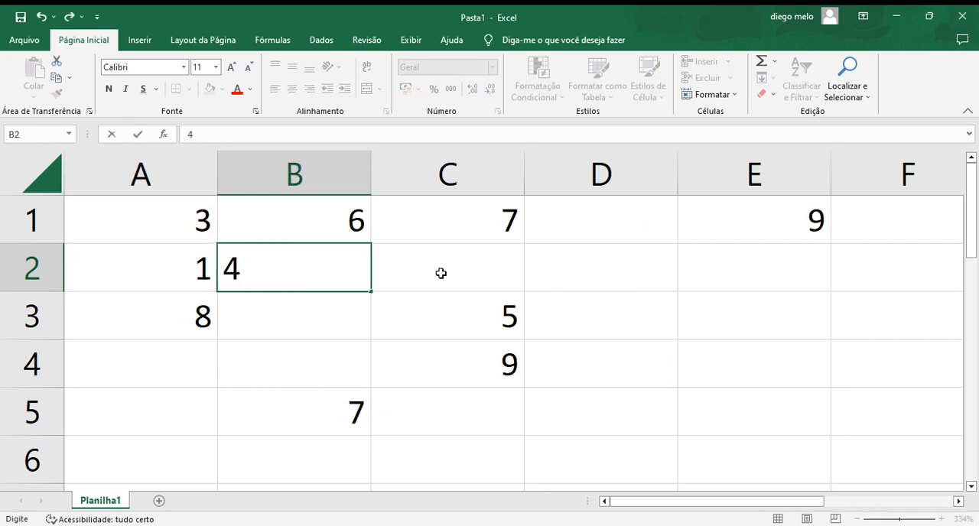
click(453, 277)
text(r)
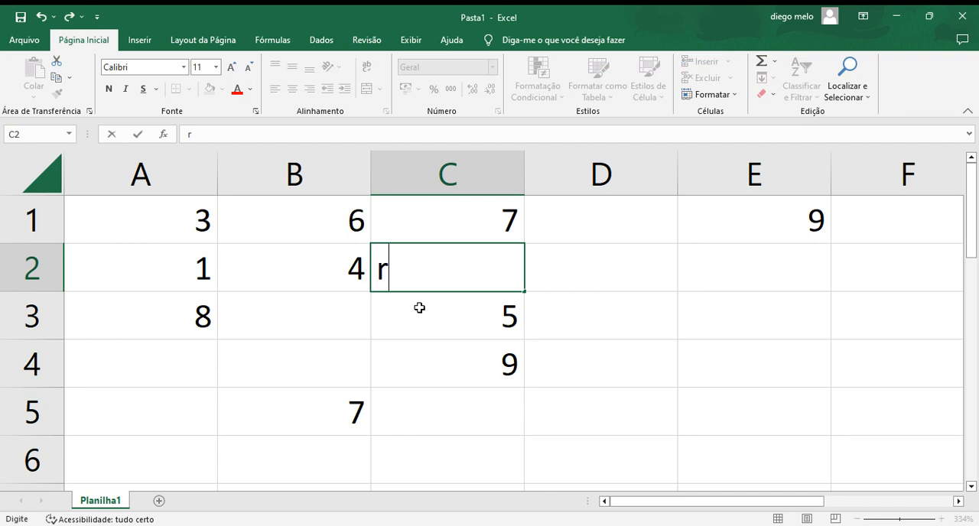
key(BackSpace)
text(7)
key(BackSpace)
text(9)
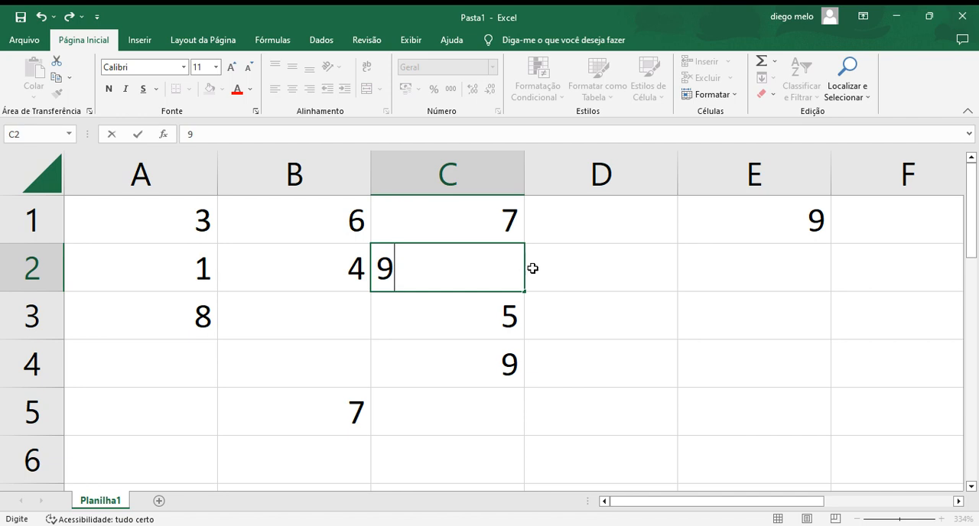
click(743, 221)
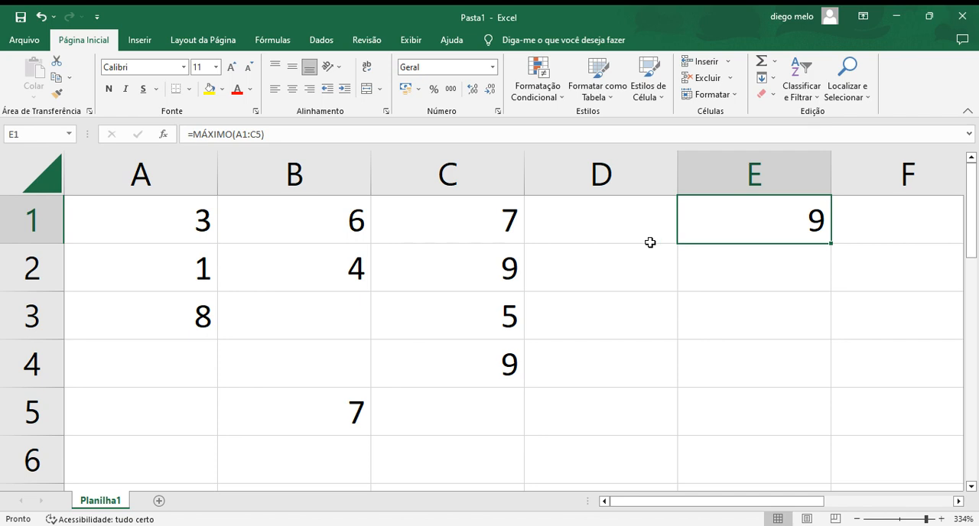
Step: Change the range of the MÁXIMO formula in cell E1 to A1:C6
double_click(740, 209)
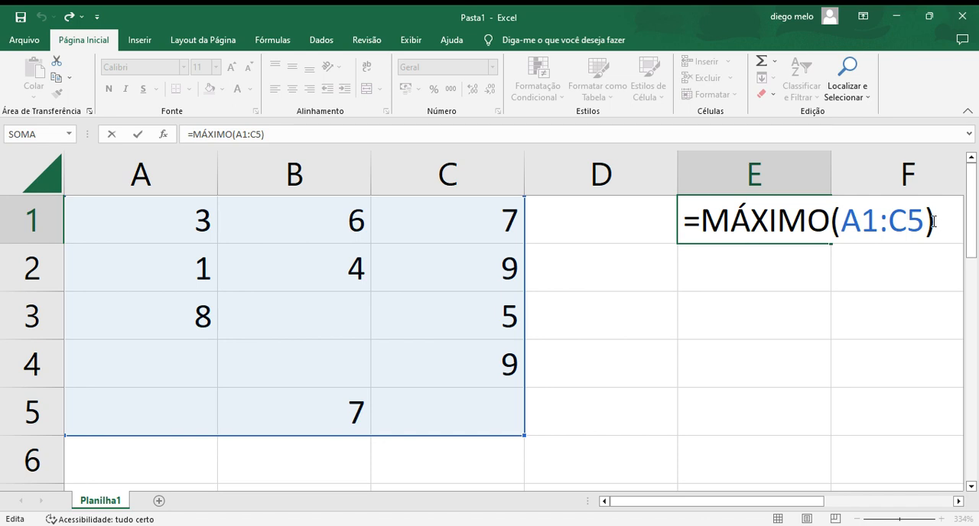
drag(933, 221, 839, 227)
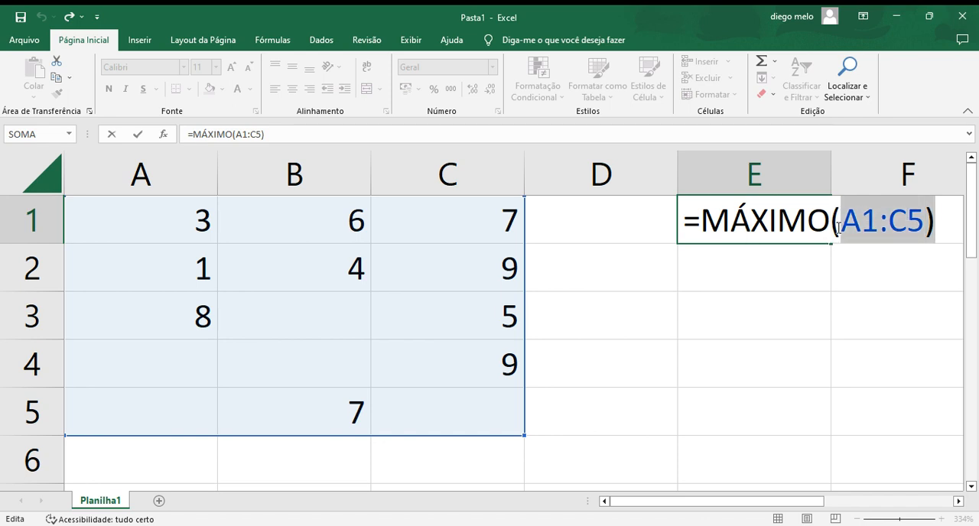
key(BackSpace)
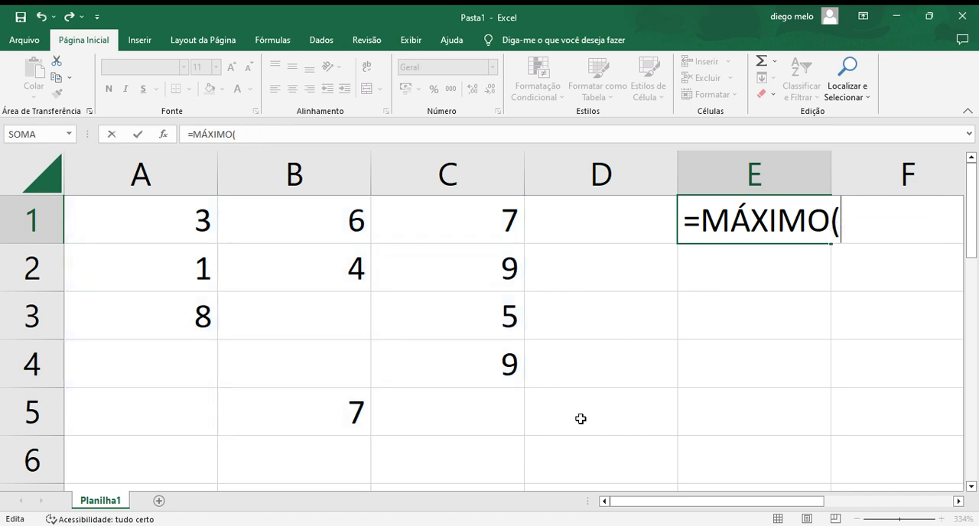
drag(512, 437, 173, 241)
key(Return)
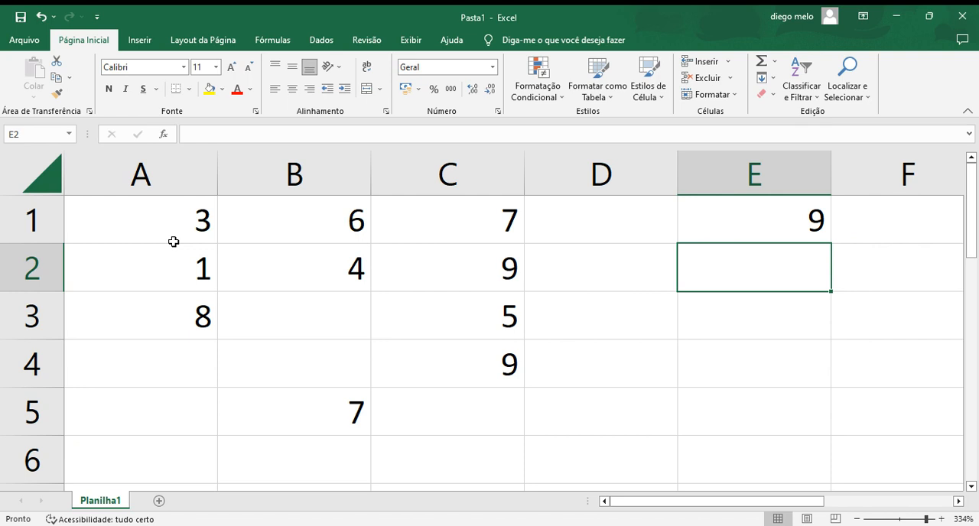
click(740, 200)
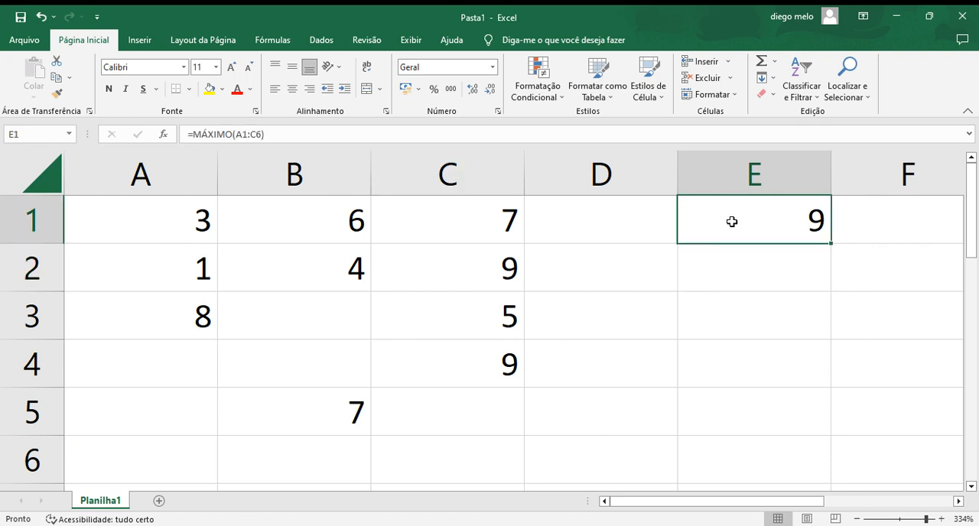
Step: Replace the formula in cell E1 with the MÍNIMO function over the range A1:C6
double_click(731, 222)
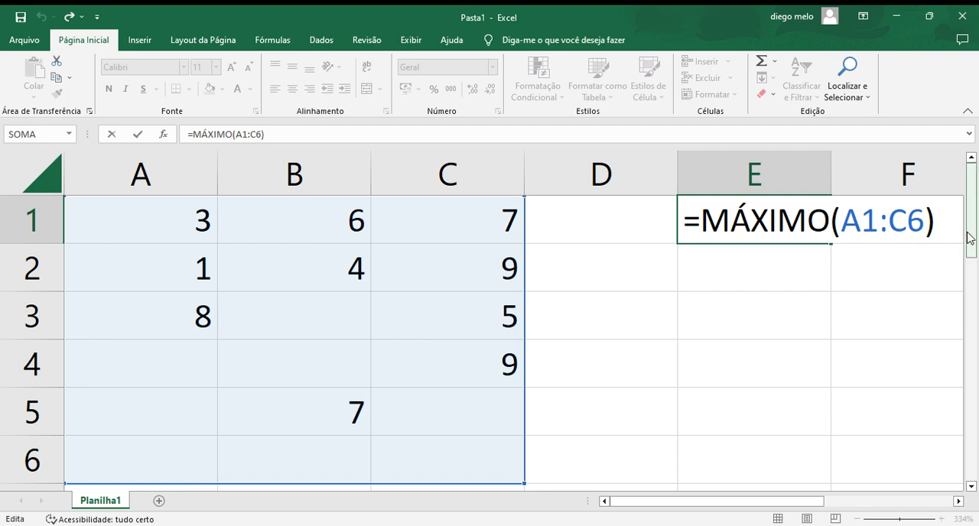
key(BackSpace)
key(BackSpace)
key(BackSpace)
key(BackSpace)
key(BackSpace)
key(BackSpace)
key(BackSpace)
key(BackSpace)
key(BackSpace)
key(BackSpace)
key(BackSpace)
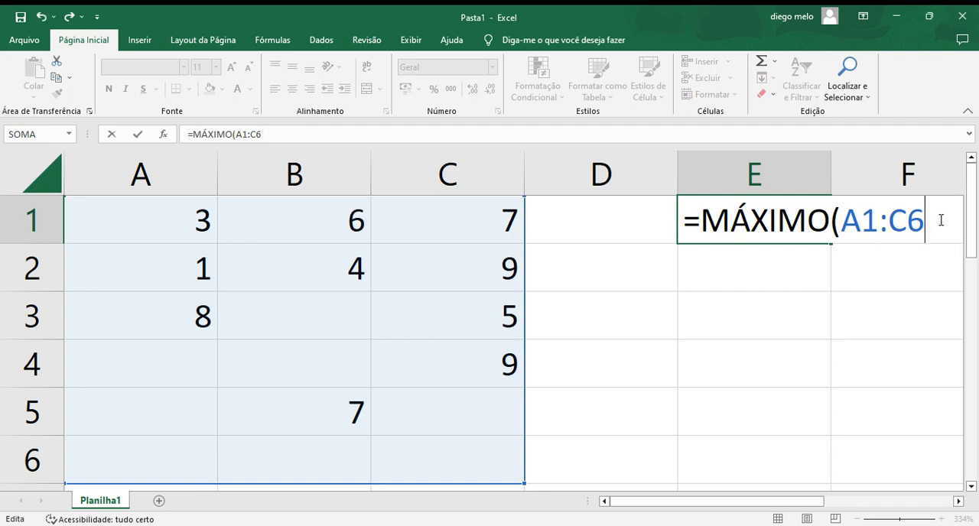
key(BackSpace)
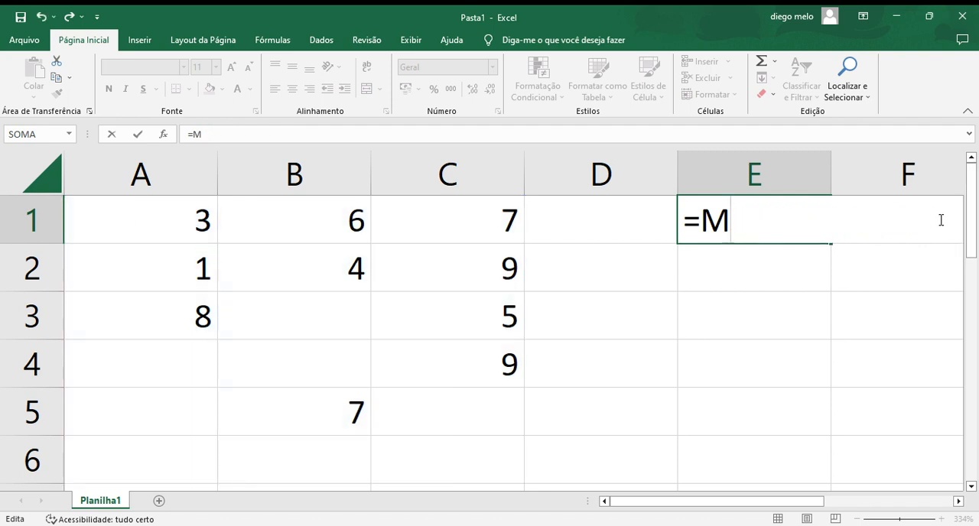
text(in)
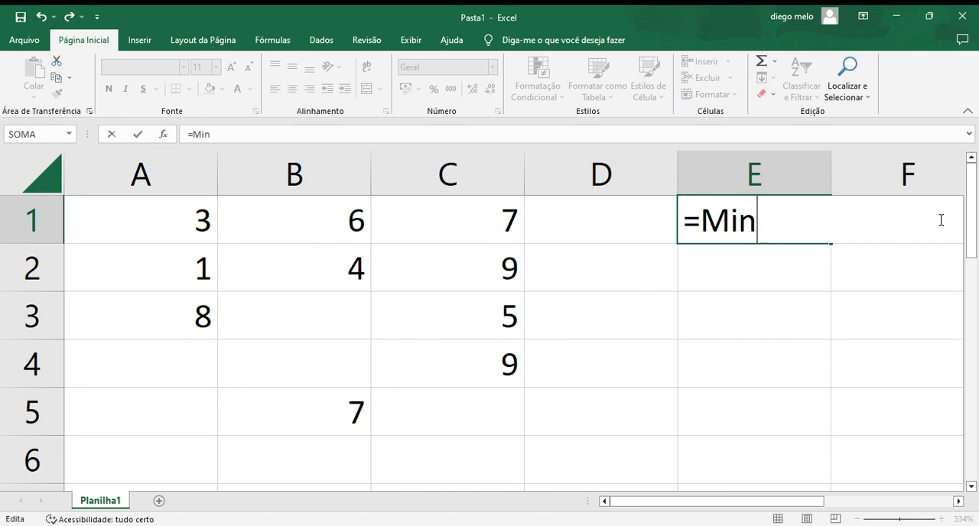
text(imo)
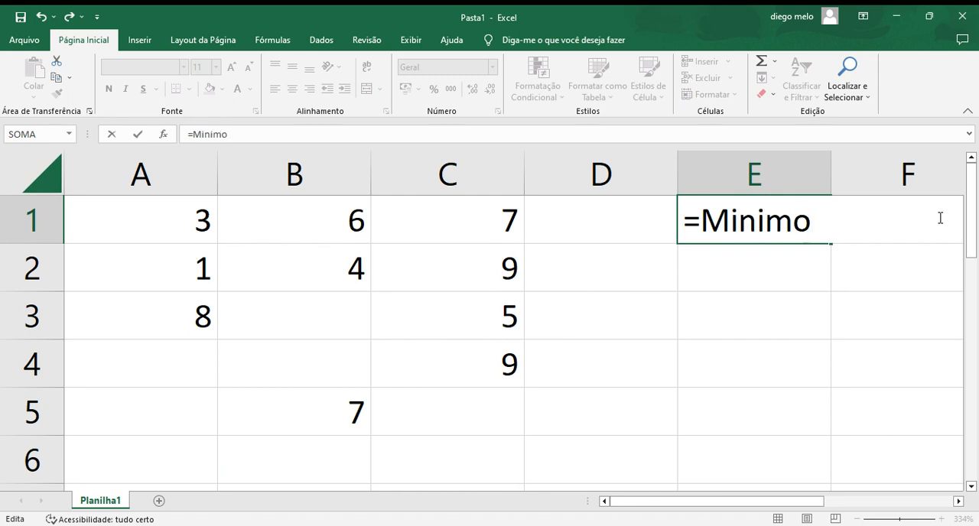
text(()
click(520, 437)
drag(520, 437, 128, 225)
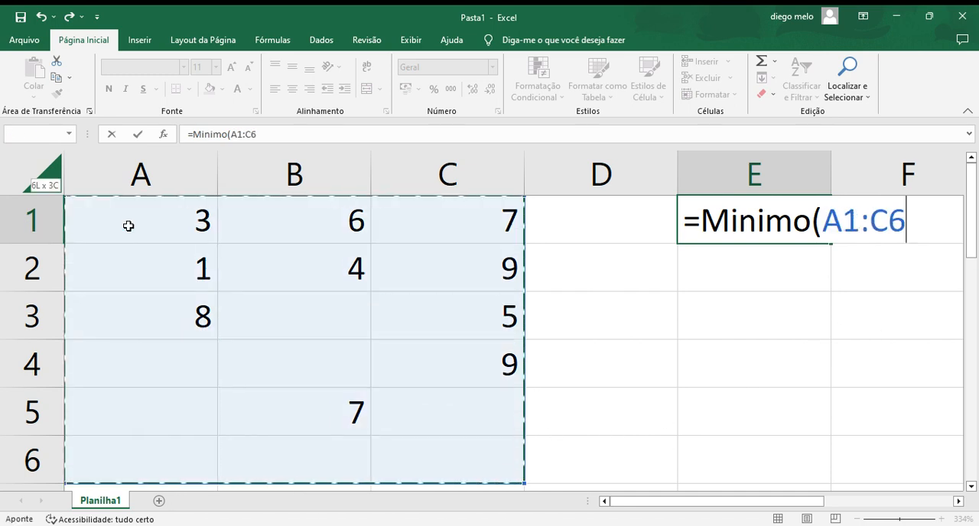
key(Return)
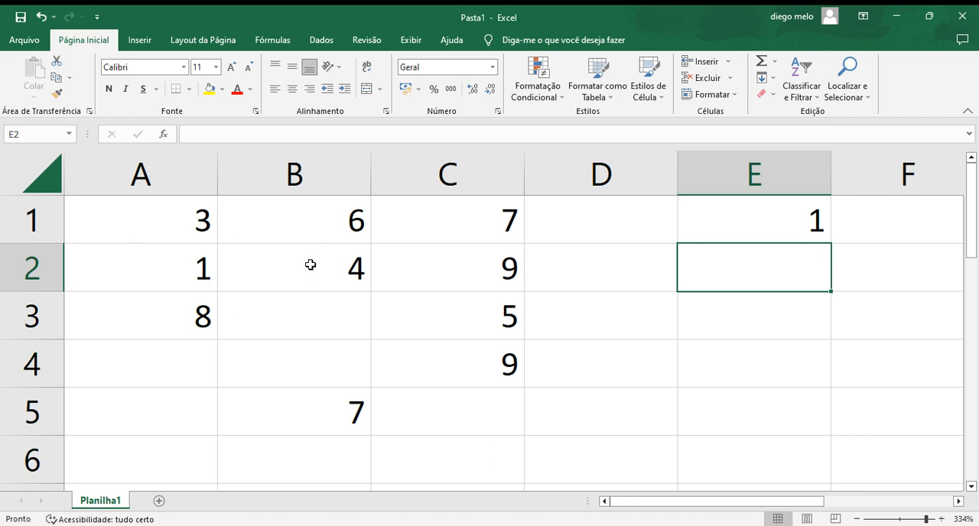
Step: Replace the MÍNIMO formula in cell E1 with the number-counting function CONT.NÚM over the range A1:D5
click(757, 217)
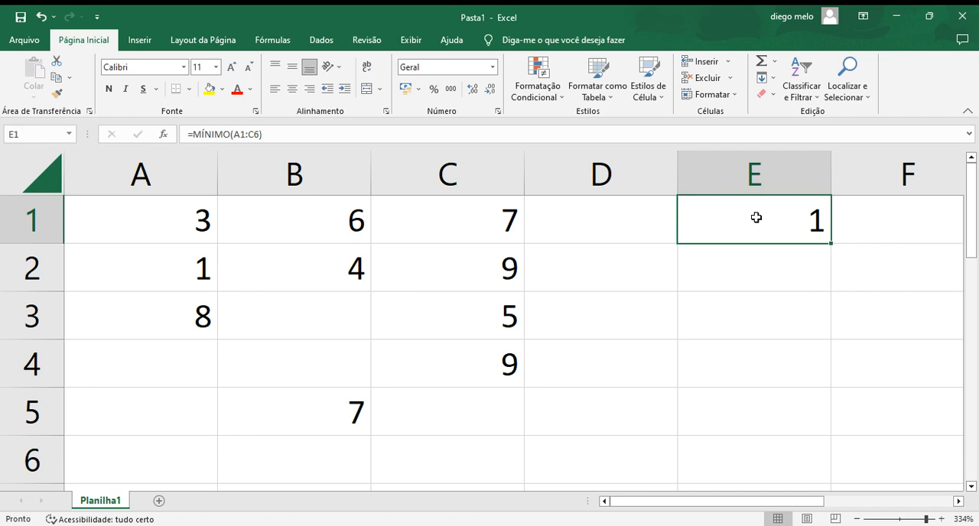
double_click(755, 218)
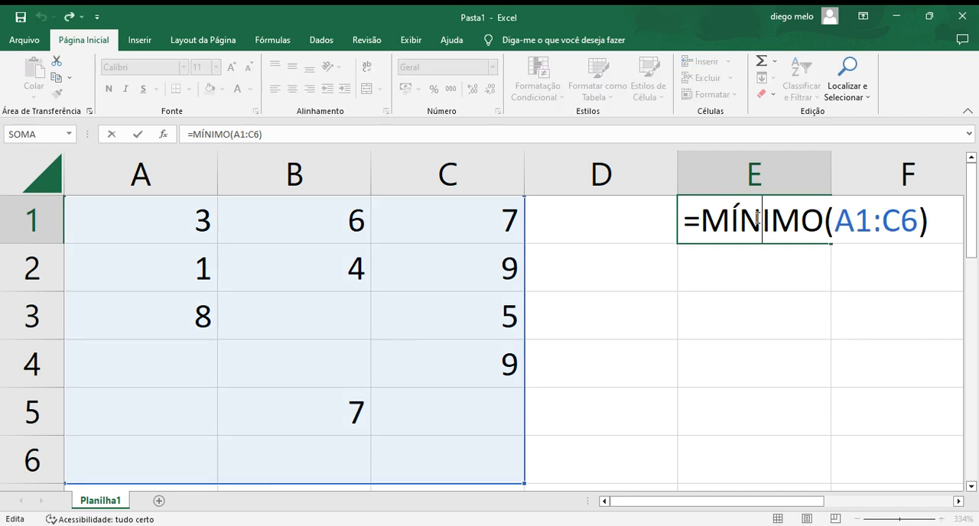
double_click(757, 217)
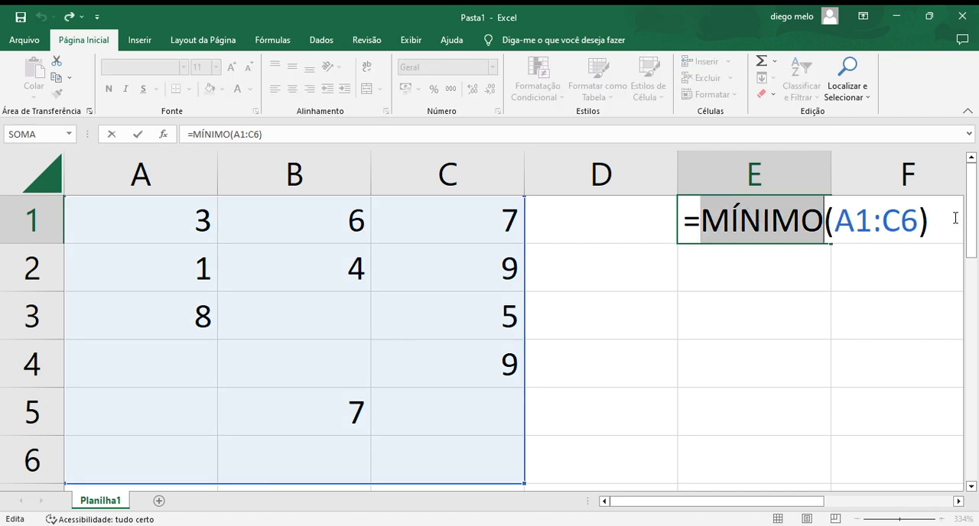
click(932, 216)
key(BackSpace)
key(BackSpace)
key(BackSpace)
key(BackSpace)
key(BackSpace)
key(BackSpace)
key(BackSpace)
key(BackSpace)
key(BackSpace)
key(BackSpace)
key(BackSpace)
key(BackSpace)
key(BackSpace)
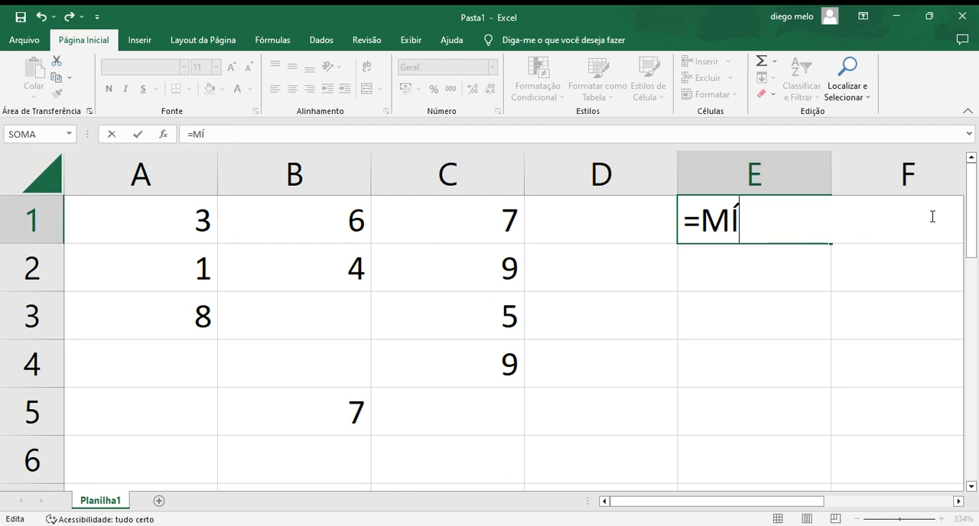
text(cont)
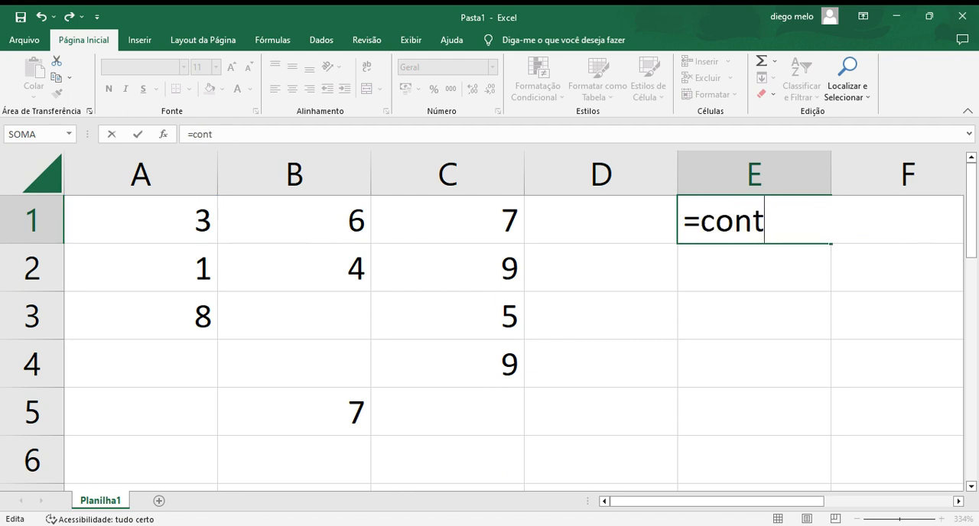
text(.)
text(n)
text(ú)
key(BackSpace)
text(um)
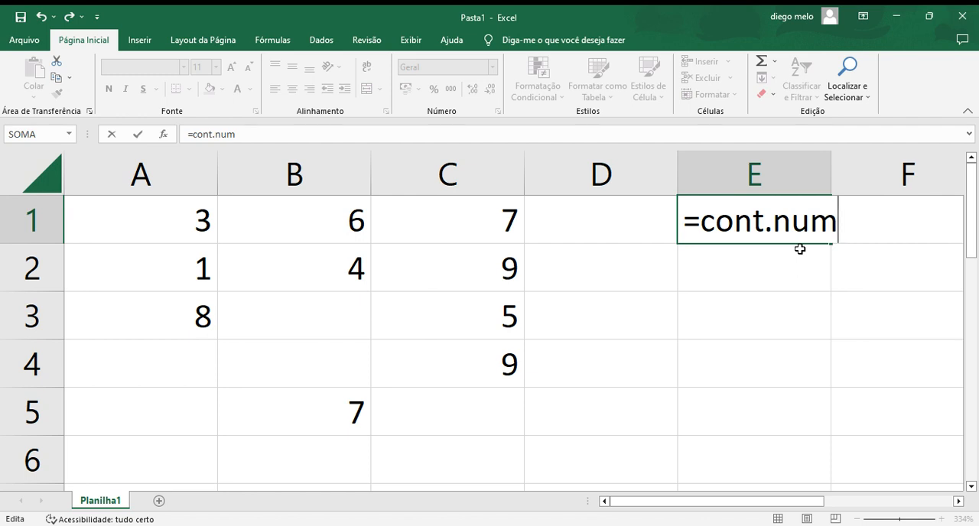
text(()
drag(536, 434, 186, 222)
key(Return)
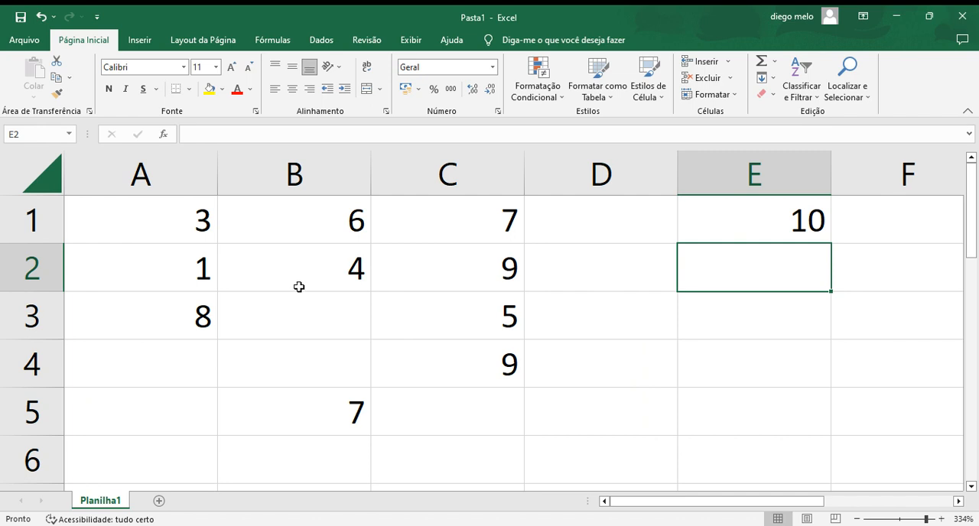
Step: Fill the empty cells B3, B4 and A4 with a person's first name each, as text among the numbers
click(297, 322)
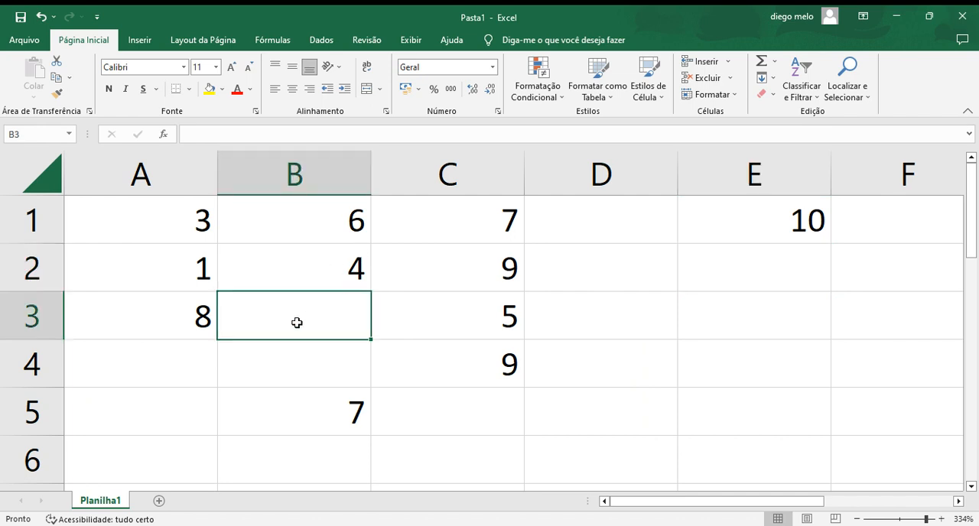
text(die)
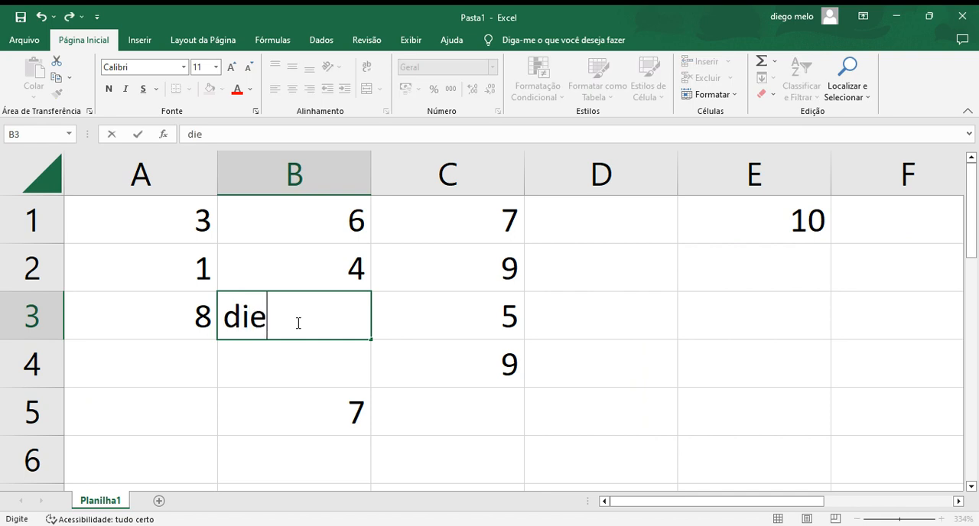
text(go)
click(238, 366)
text(gabriel)
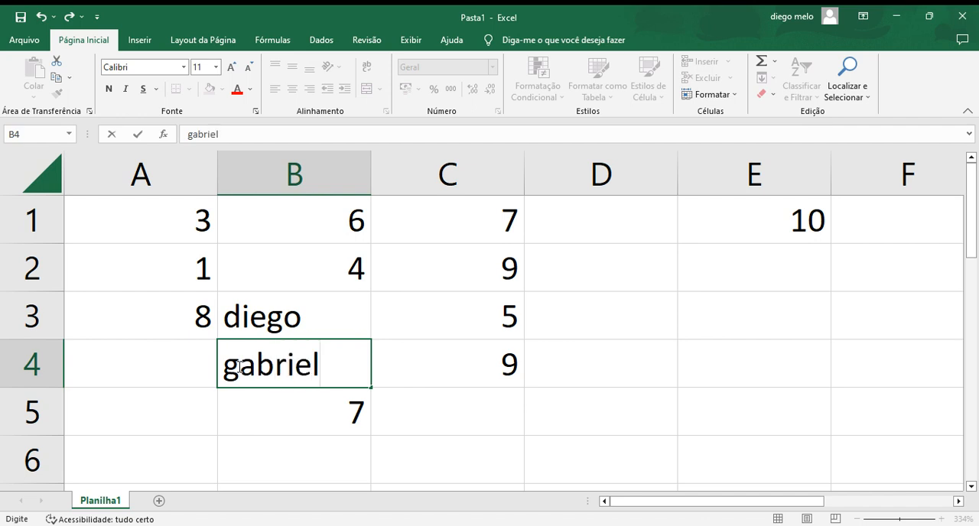
click(91, 366)
text(marcio)
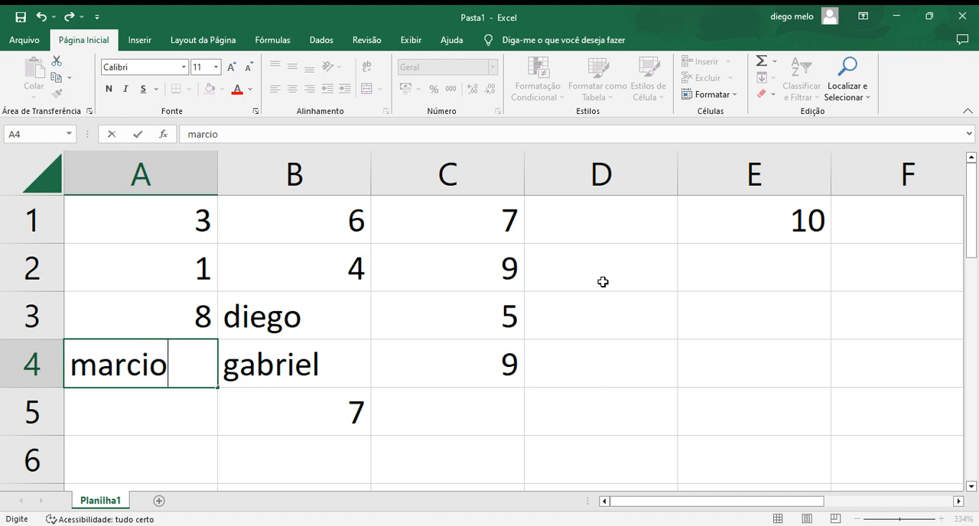
click(792, 227)
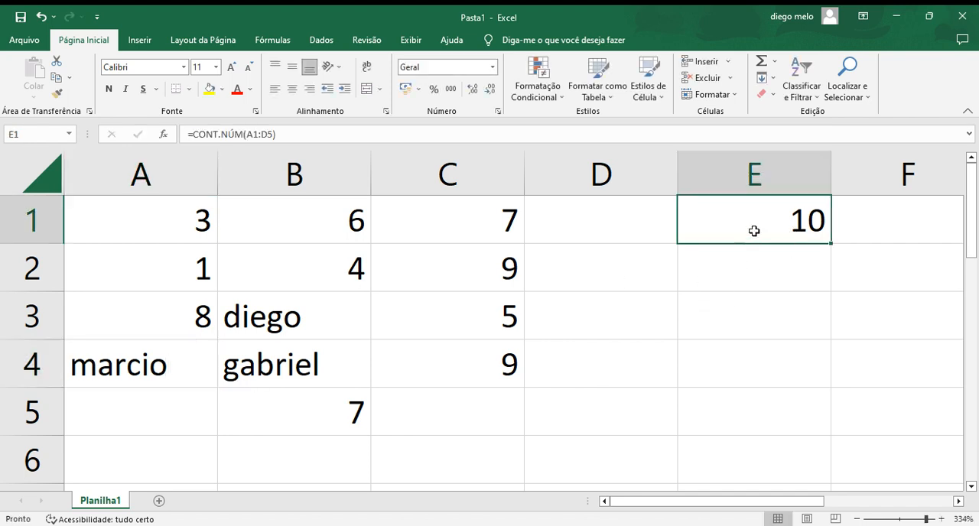
double_click(795, 210)
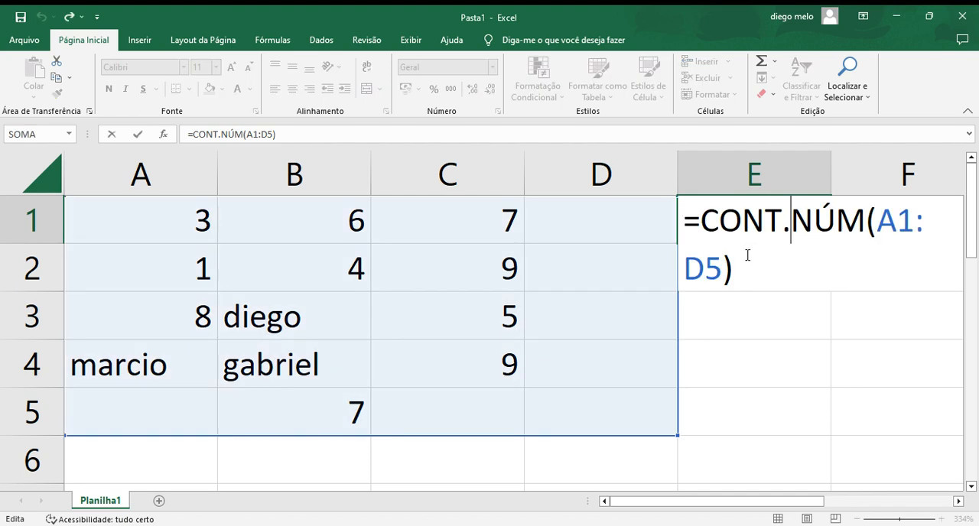
key(Return)
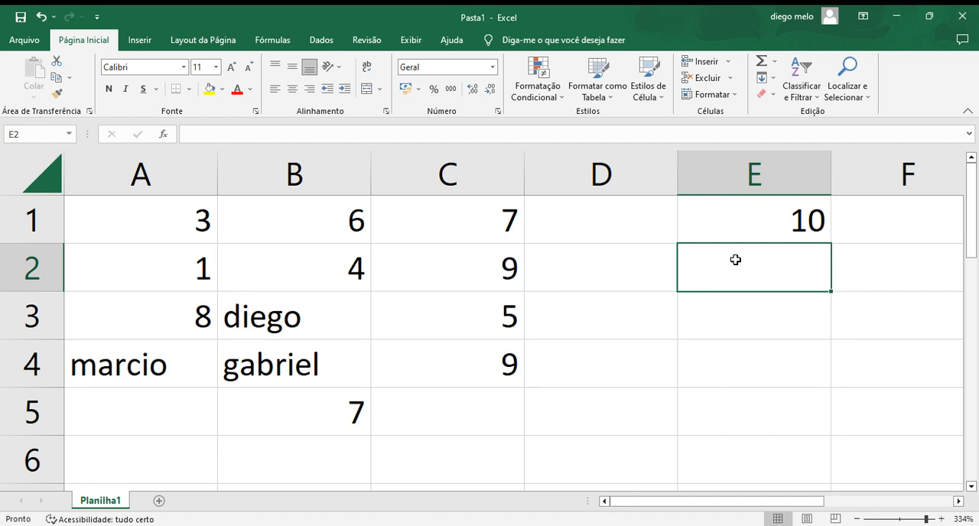
click(730, 221)
double_click(731, 222)
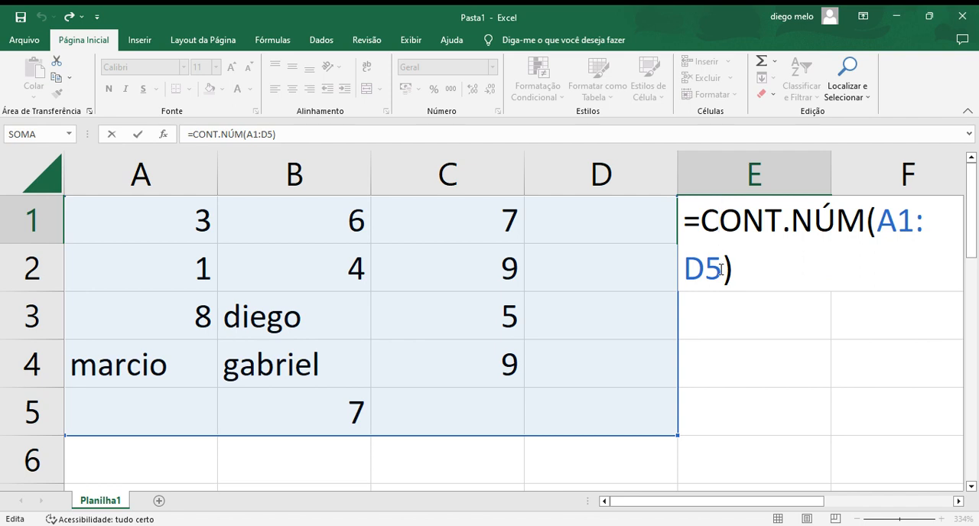
click(720, 269)
key(BackSpace)
key(BackSpace)
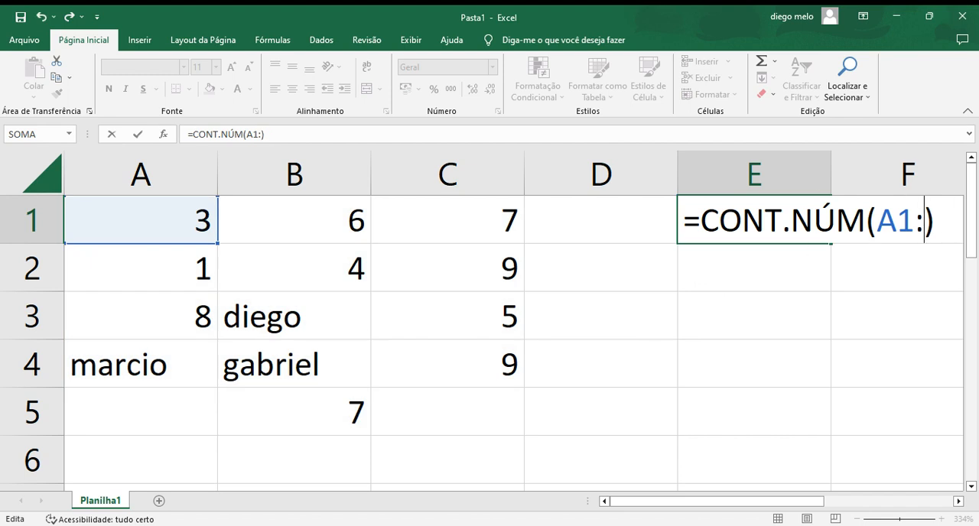
click(774, 260)
click(776, 328)
click(776, 376)
key(ctrl+Return)
Step: Enter a formula in cell E3 that counts all filled cells with CONT.VALORES over the range A1:D6
click(804, 304)
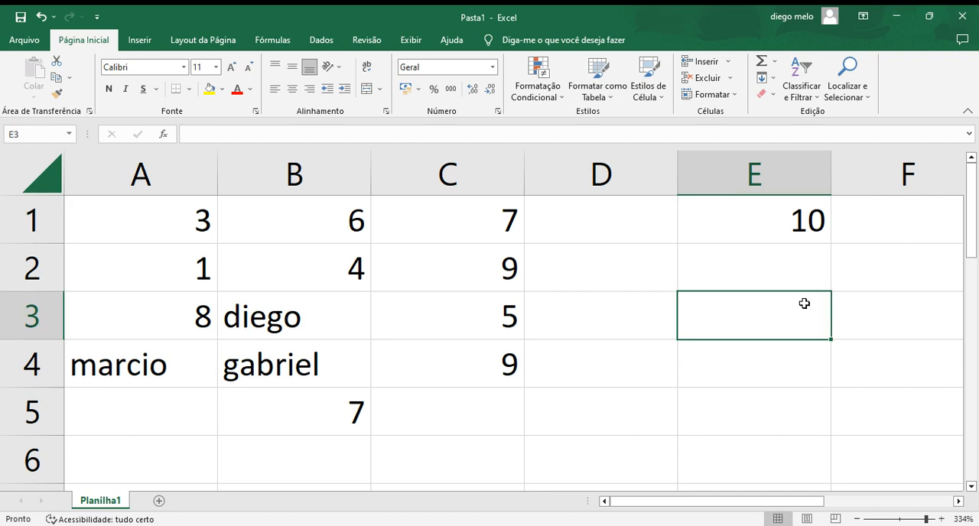
text(cont)
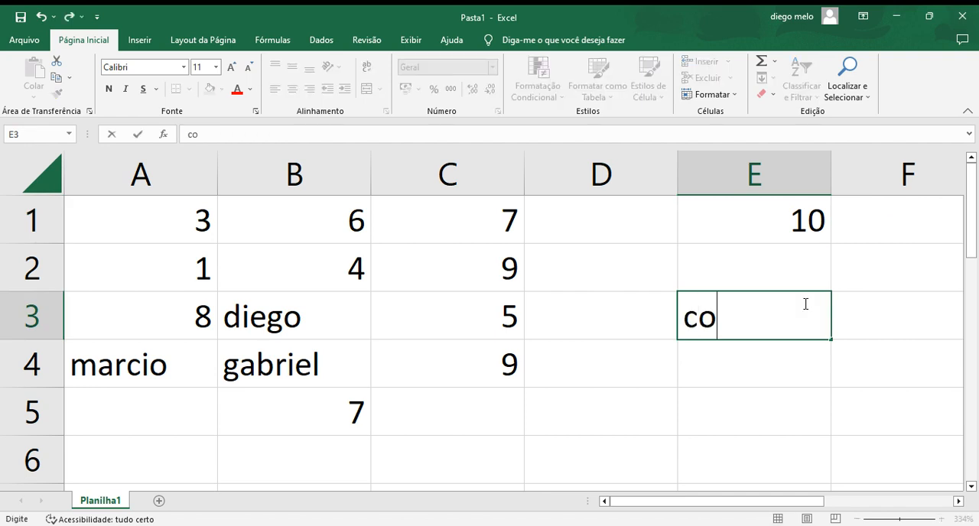
key(BackSpace)
key(BackSpace)
key(BackSpace)
key(BackSpace)
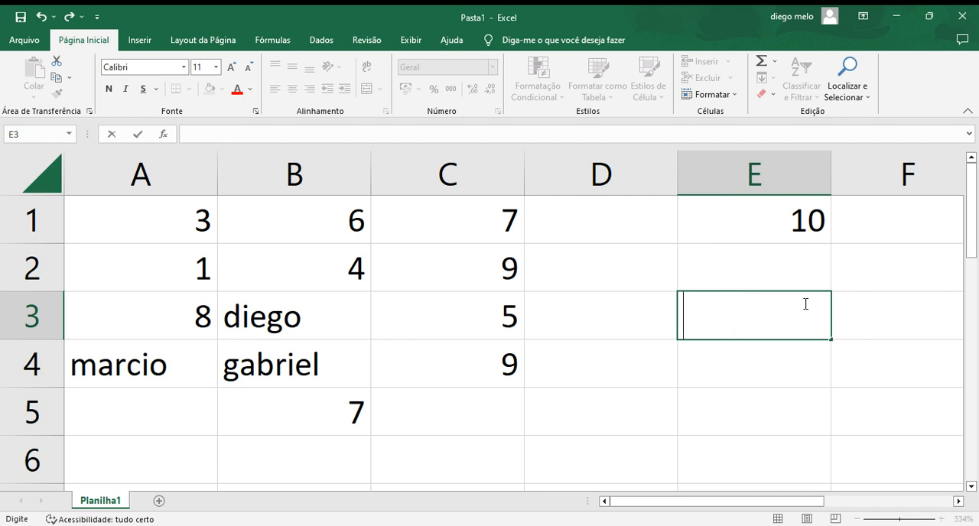
text(+)
key(BackSpace)
text(=co)
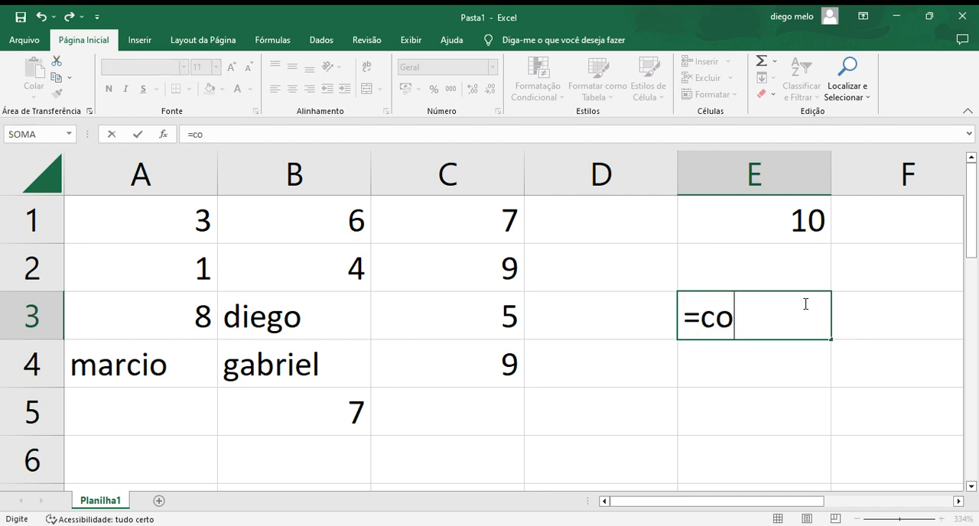
text(nt.valor)
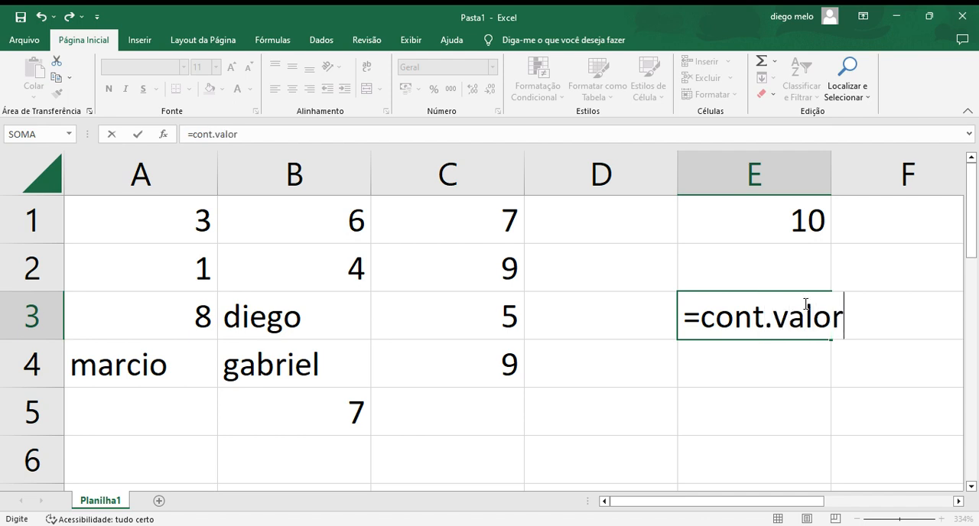
text(es()
drag(540, 436, 120, 214)
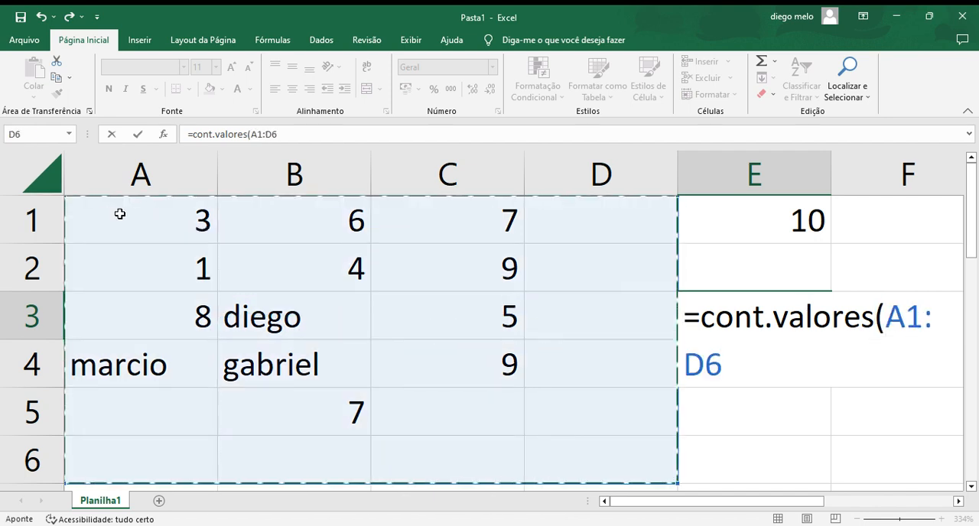
key(Return)
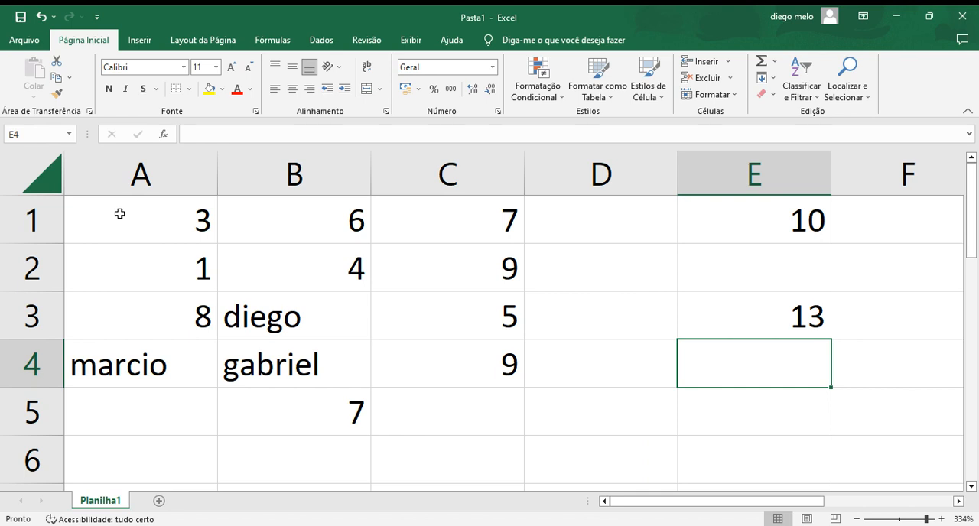
Step: Compare the CONT.VALORES formula in cell E3 with the CONT.NÚM formula in cell E1
click(733, 315)
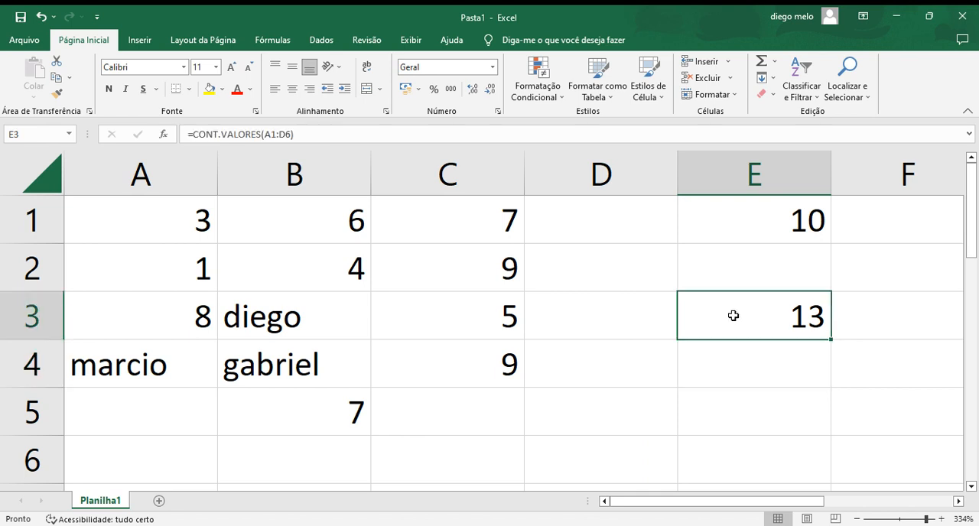
double_click(813, 315)
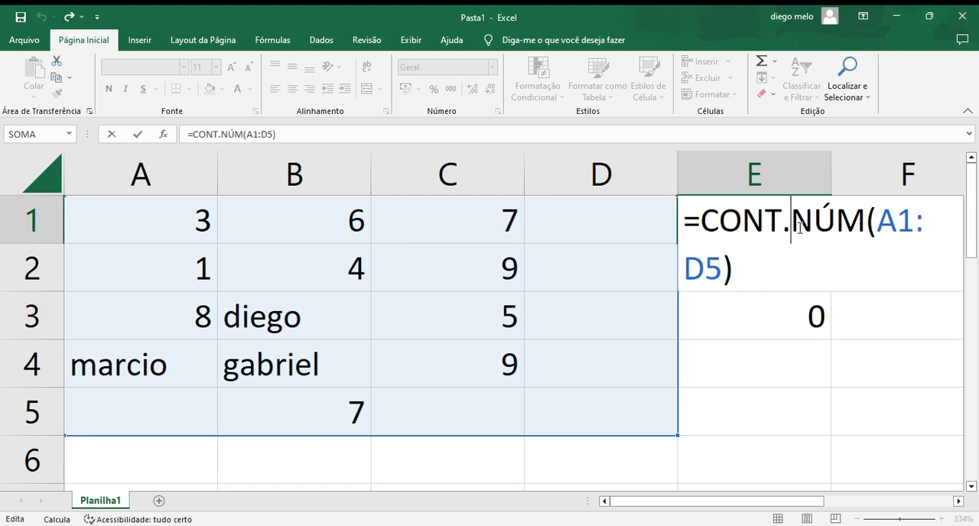
click(780, 322)
click(780, 366)
click(721, 320)
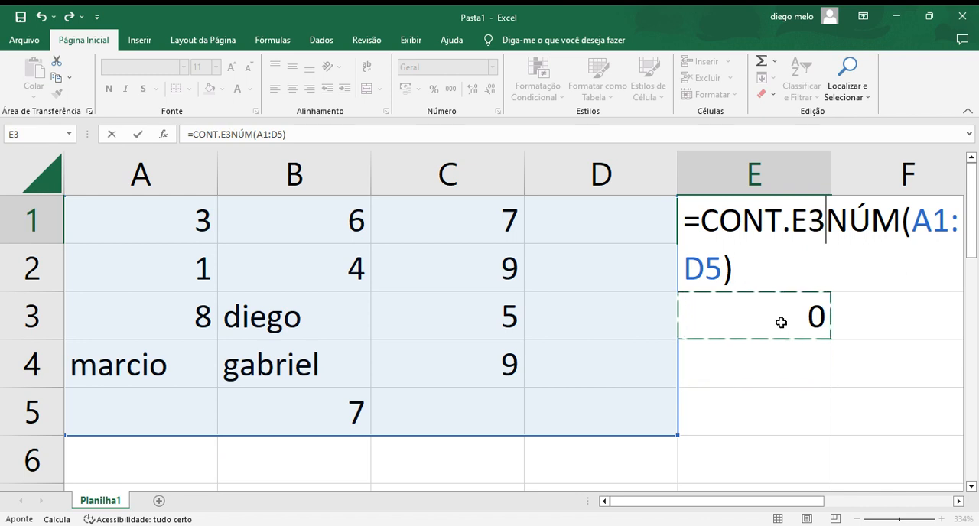
click(796, 390)
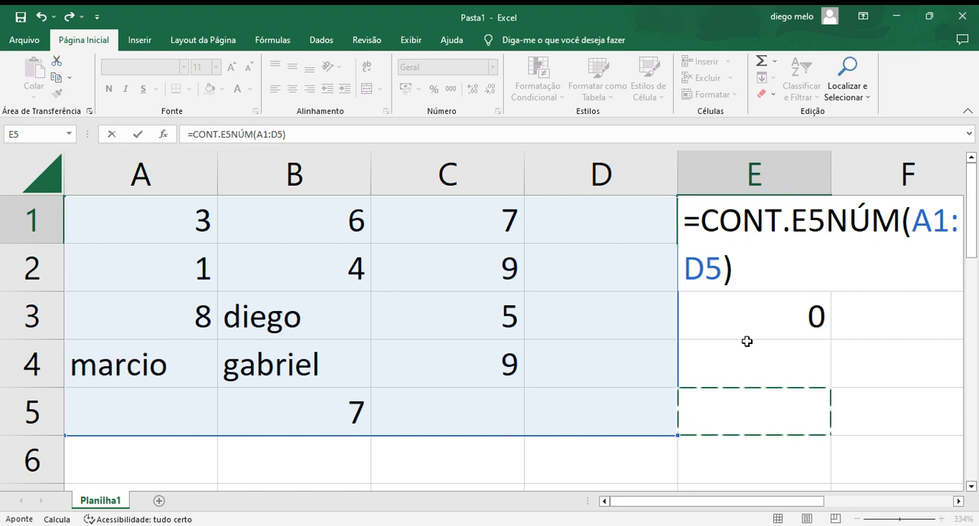
key(Escape)
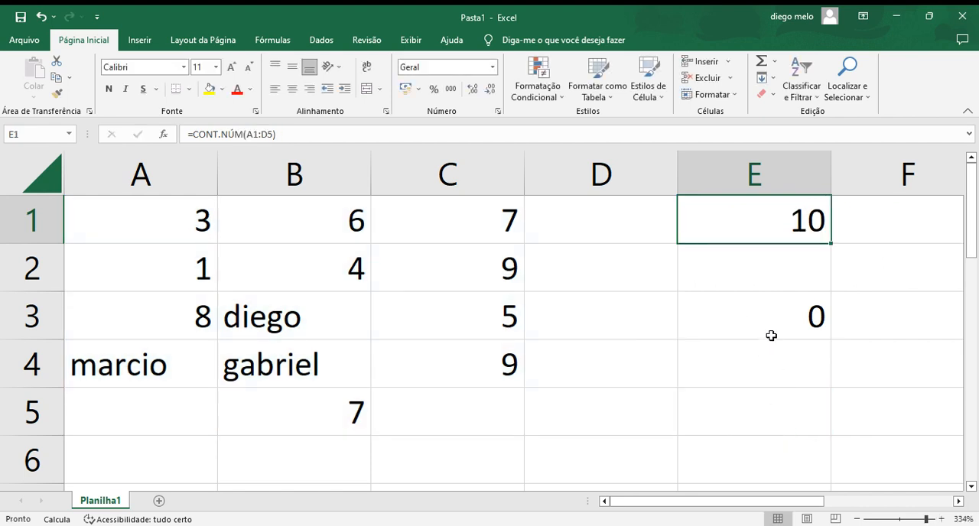
Step: Review the CONT.VALORES formula in cell E3 and the range it covers
click(770, 334)
click(751, 354)
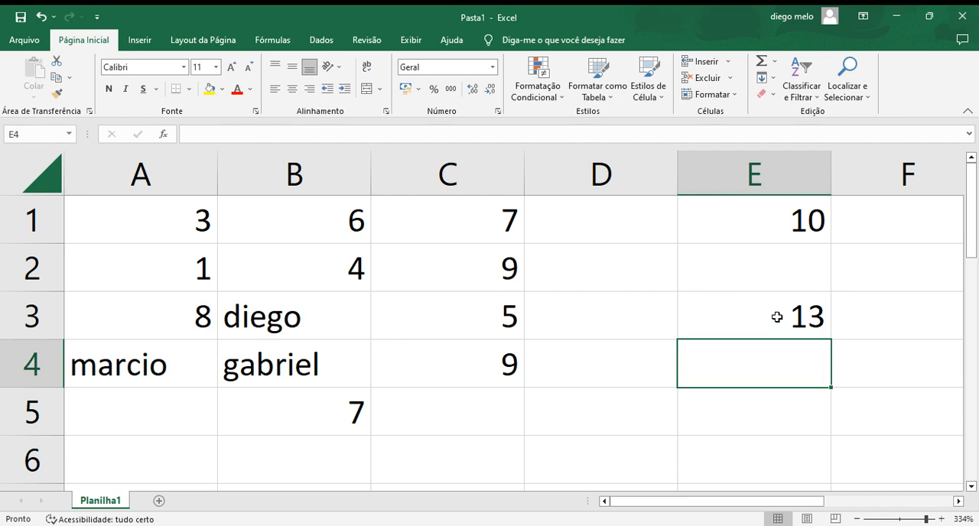
click(712, 320)
double_click(779, 317)
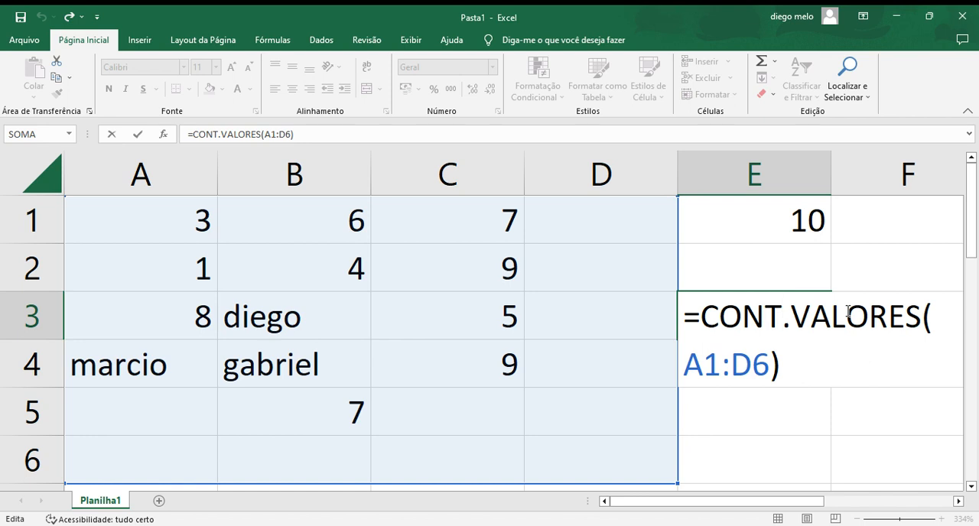
Step: Try to count the empty cells in the range A1:D5 with a cont.vazio formula in cell E5
click(786, 407)
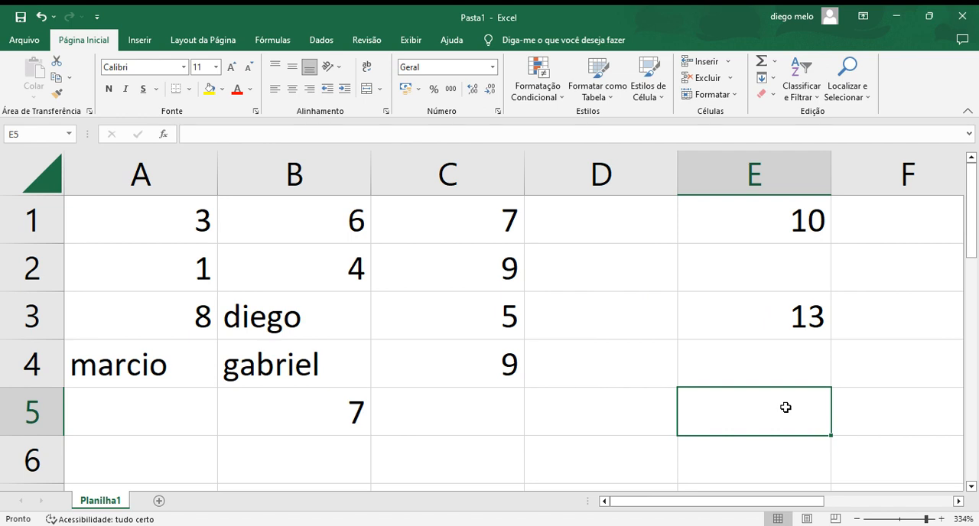
text(+)
key(BackSpace)
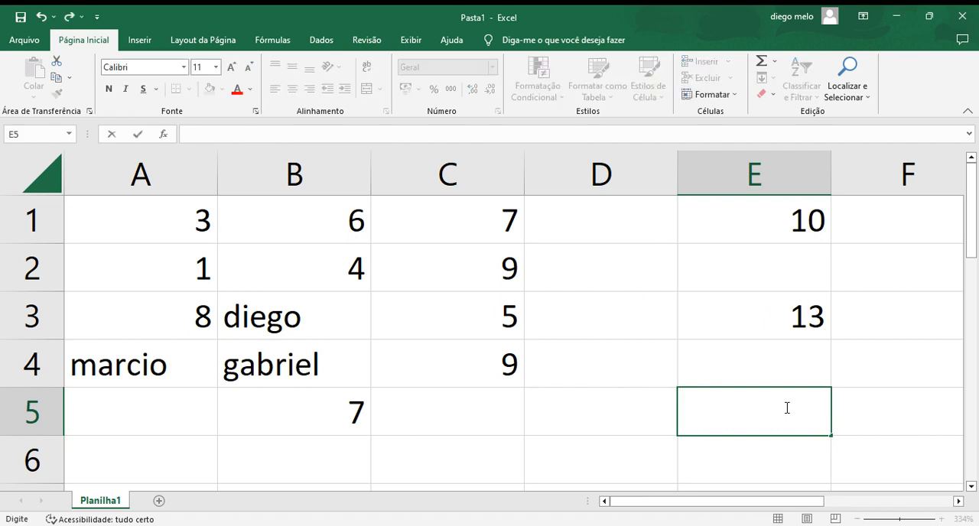
text(+)
key(BackSpace)
text(=cont)
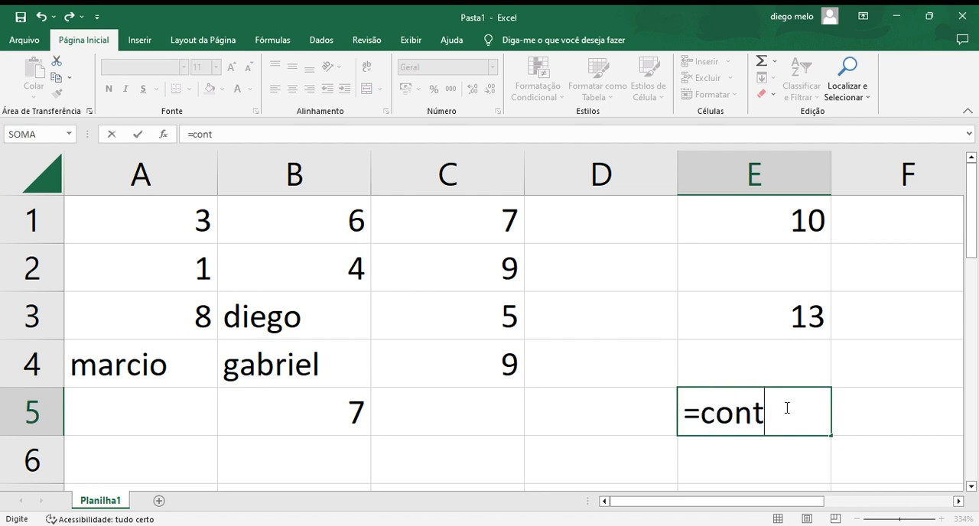
text(.vazio()
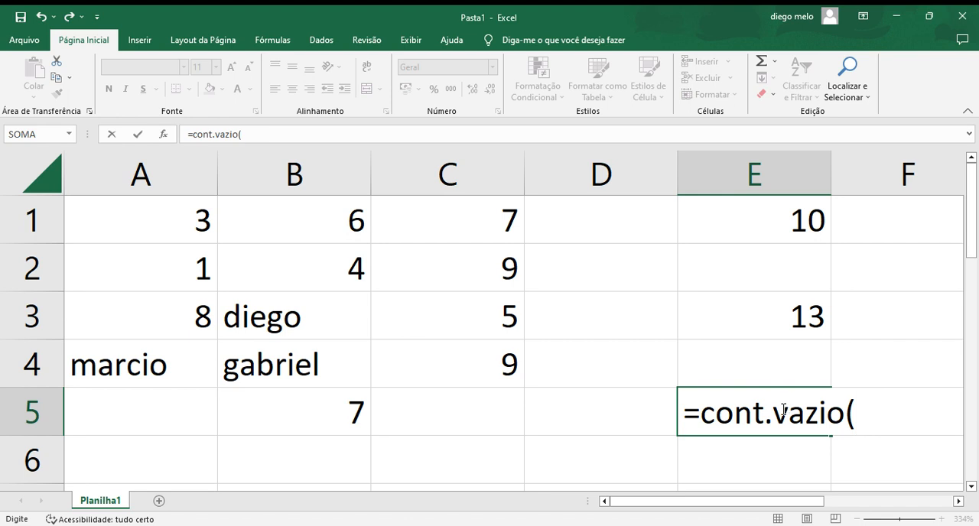
drag(671, 429, 114, 217)
key(Return)
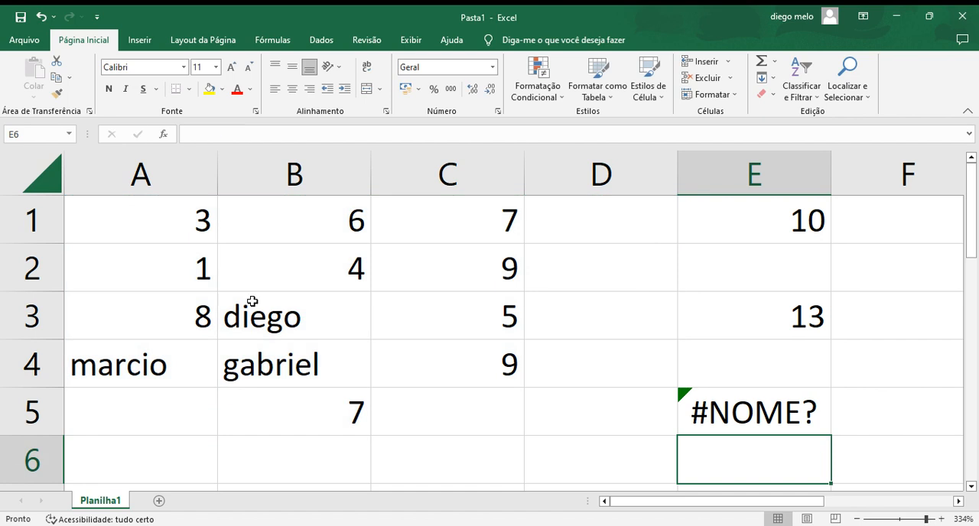
Step: Correct the formula in cell E5 to use the CONTAR.VAZIO function over the range A1:D5
click(736, 419)
double_click(736, 419)
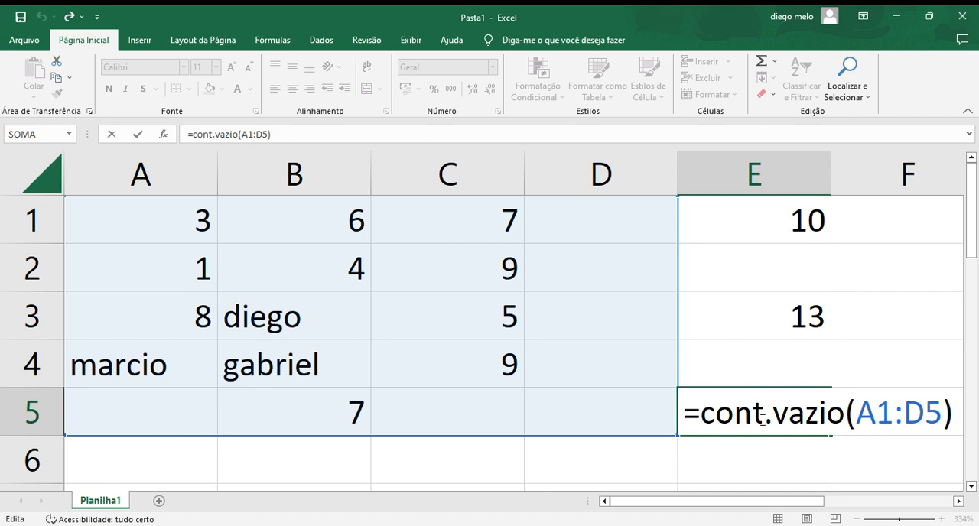
click(957, 405)
key(BackSpace)
key(BackSpace)
key(BackSpace)
key(BackSpace)
key(BackSpace)
key(BackSpace)
key(BackSpace)
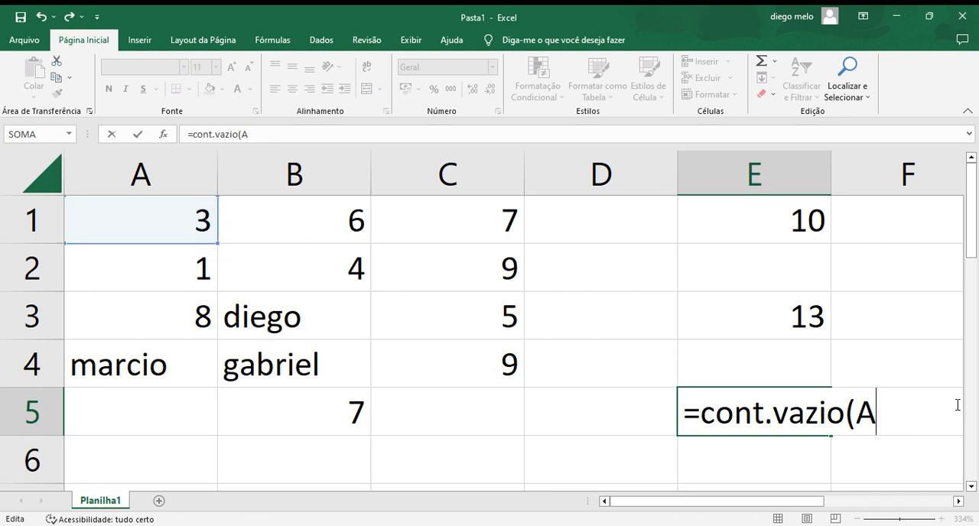
key(BackSpace)
key(BackSpace)
key(BackSpace)
key(BackSpace)
key(BackSpace)
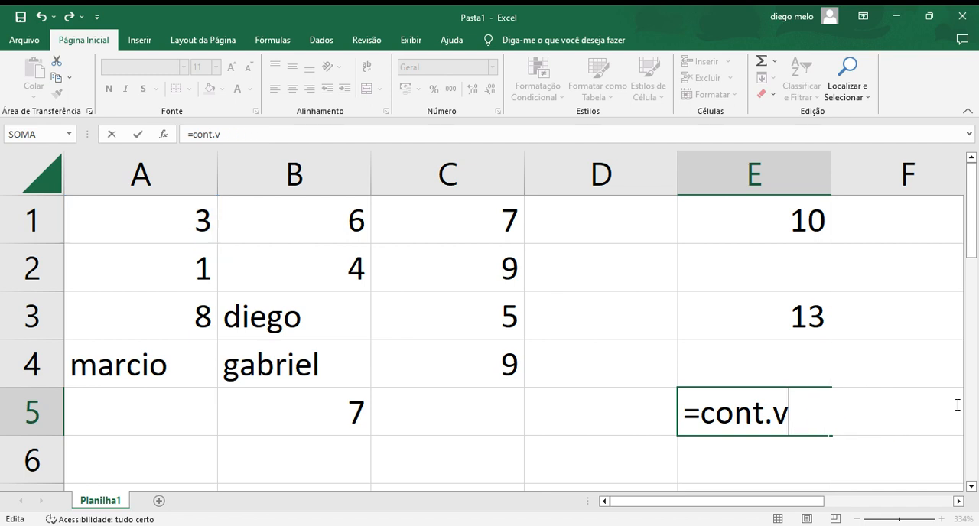
key(BackSpace)
key(BackSpace)
text(tar.vazoa)
key(BackSpace)
key(BackSpace)
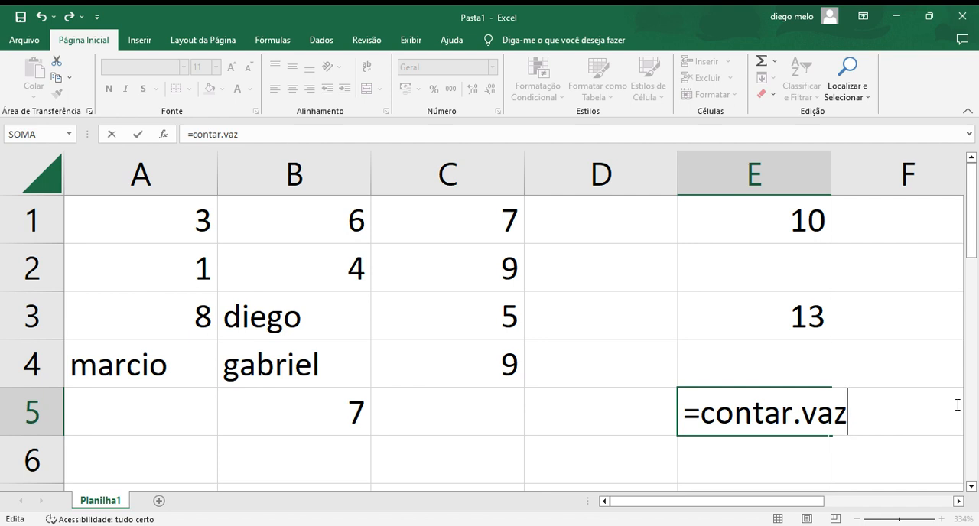
text(ia)
key(BackSpace)
text(o)
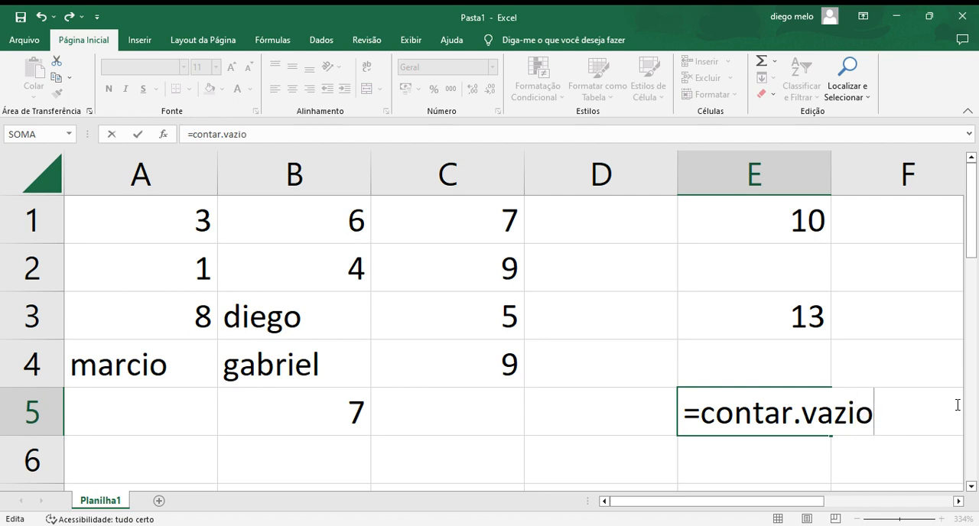
text(()
drag(392, 320, 120, 231)
key(Return)
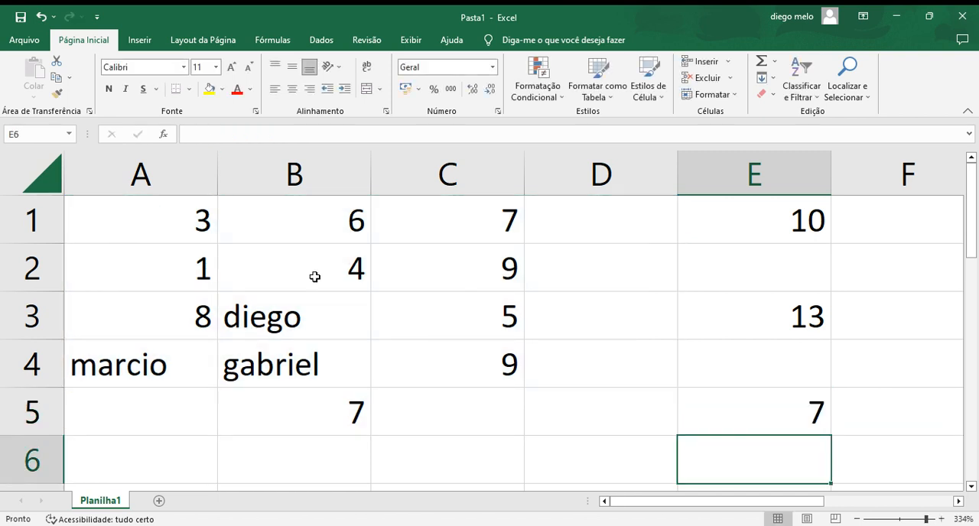
Step: Review the CONTAR.VAZIO formula in E5, and fill two empty cells within its range: % in D2 and $ in D3
click(734, 398)
double_click(735, 398)
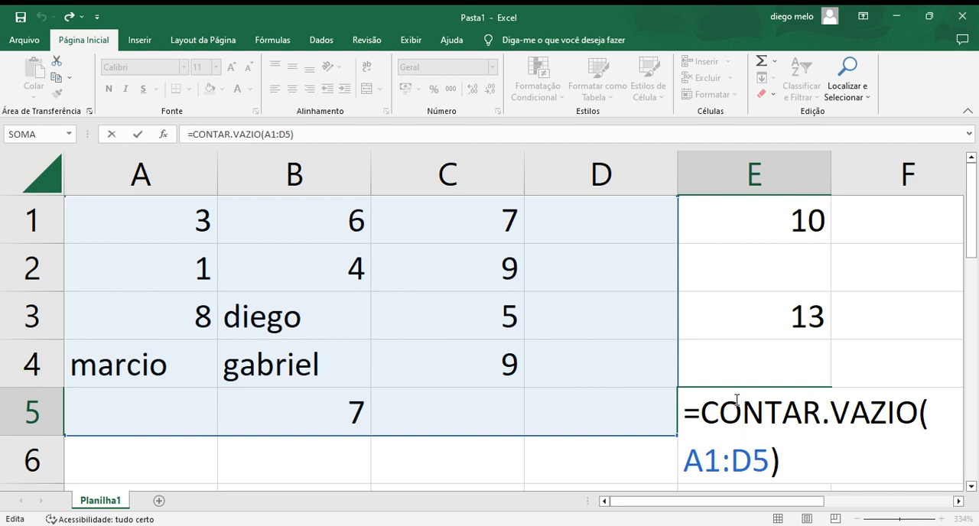
click(599, 272)
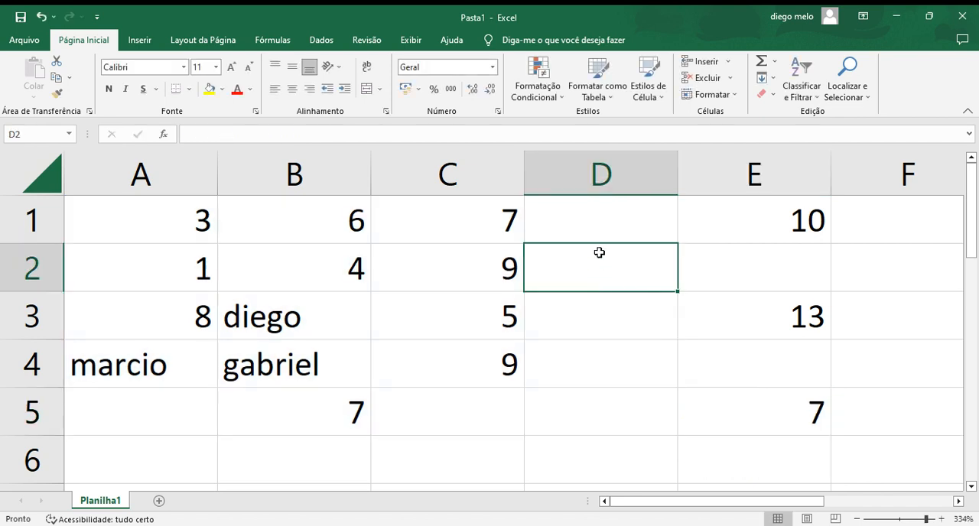
text(%)
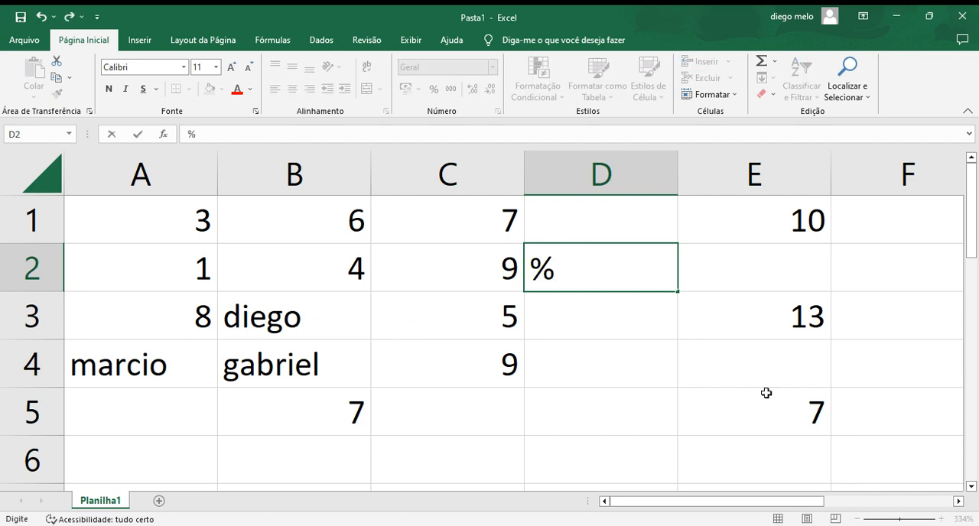
click(796, 416)
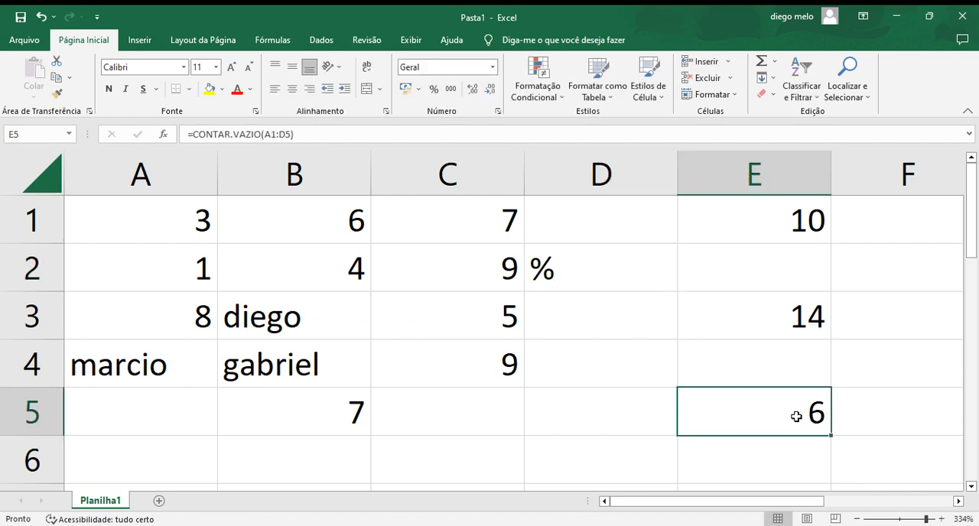
click(623, 320)
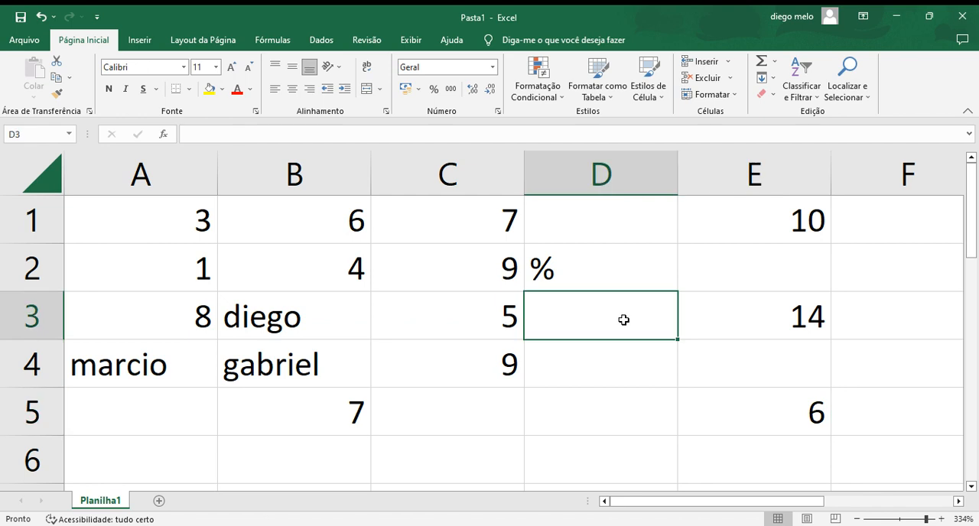
text(7)
key(BackSpace)
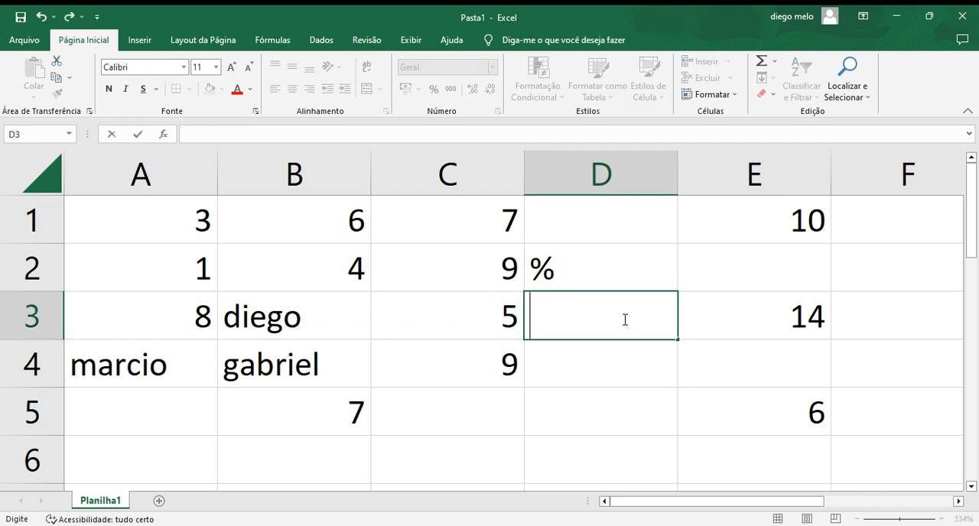
text($)
key(Return)
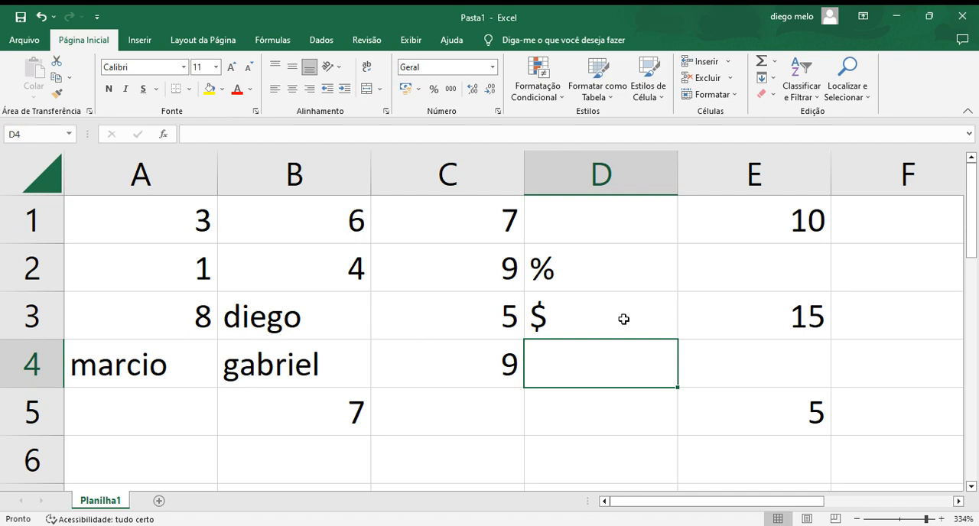
Step: Check how the CONT.VALORES formula in E3 and the CONTAR.VAZIO formula in E5 respond to the added symbols
click(770, 323)
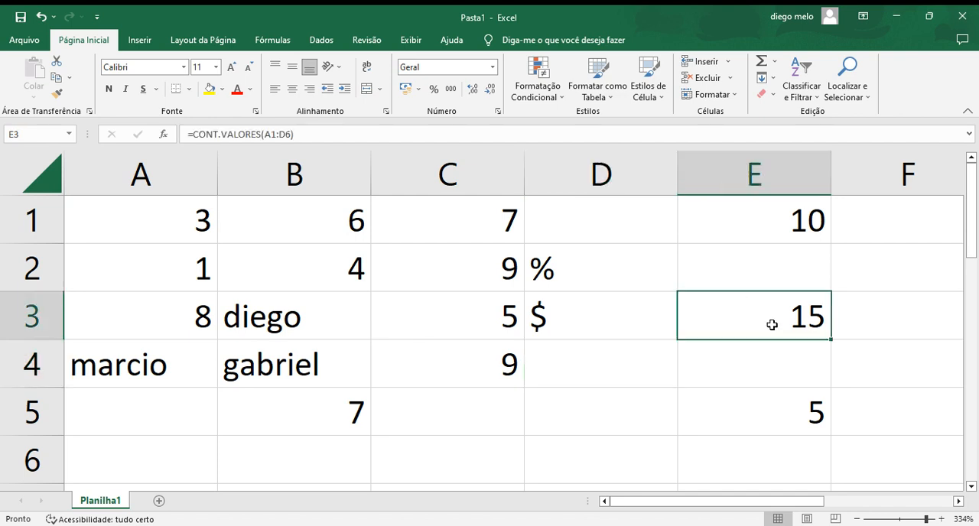
double_click(772, 323)
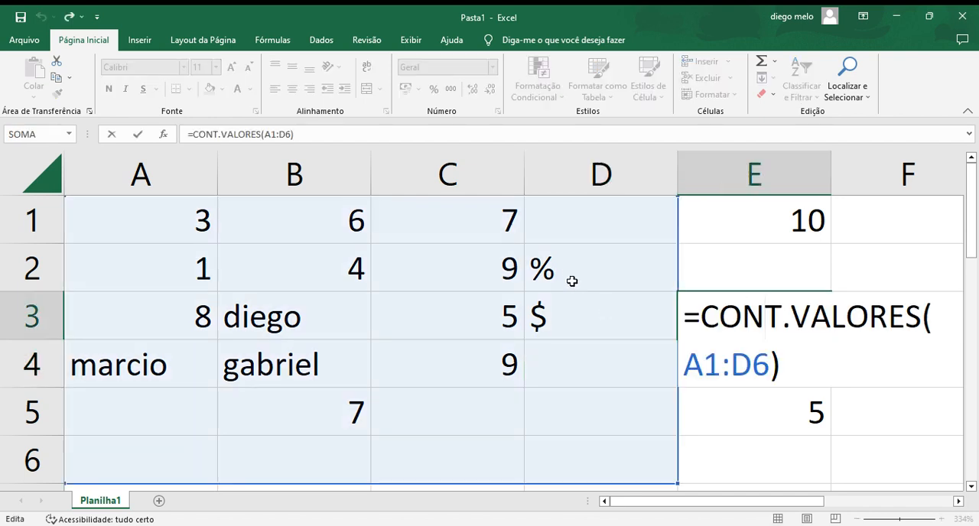
click(709, 412)
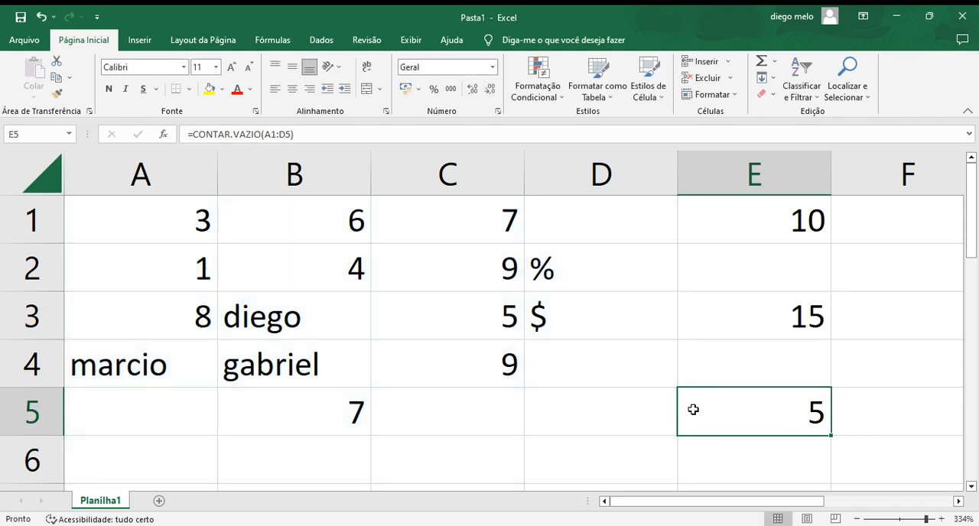
Step: Clear all the sample data and formulas from the range A1:E5
click(746, 373)
click(826, 430)
drag(750, 394, 158, 223)
key(Delete)
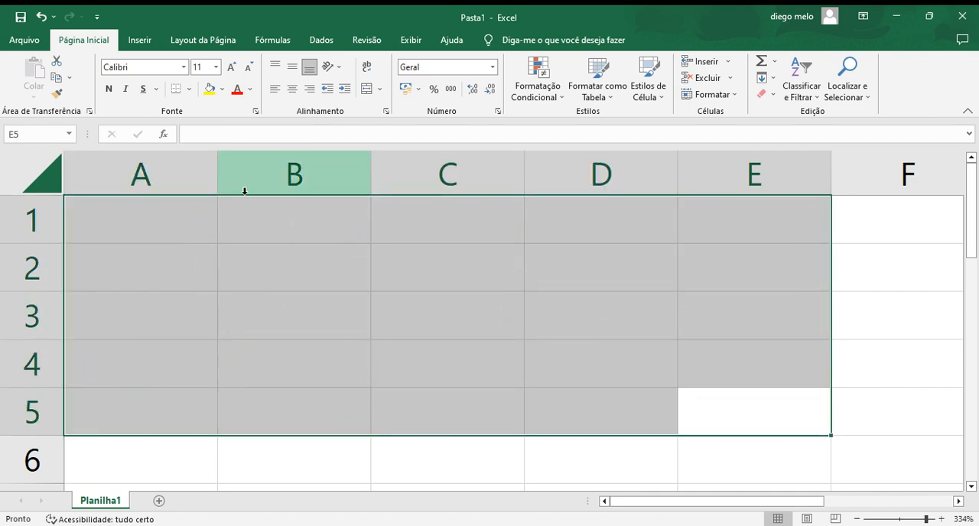
click(935, 347)
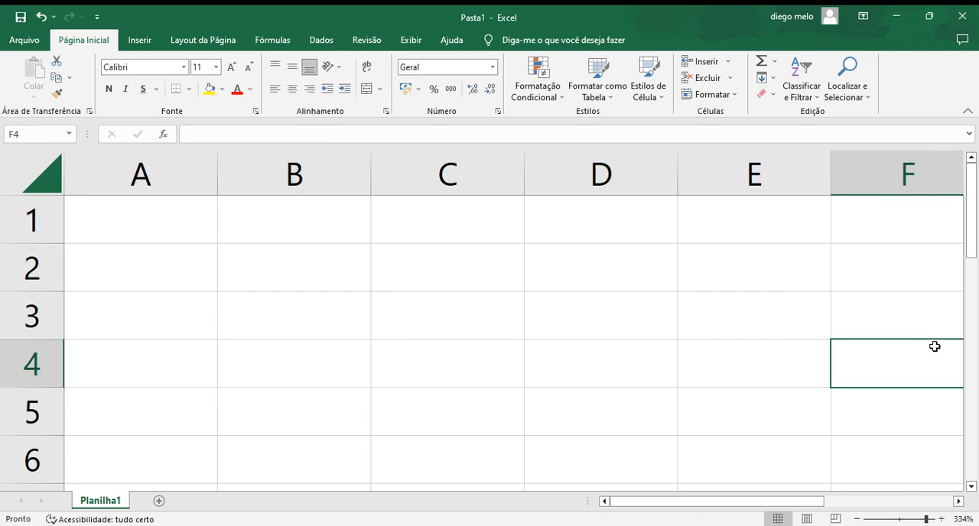
click(857, 519)
click(857, 519)
click(857, 519)
click(857, 519)
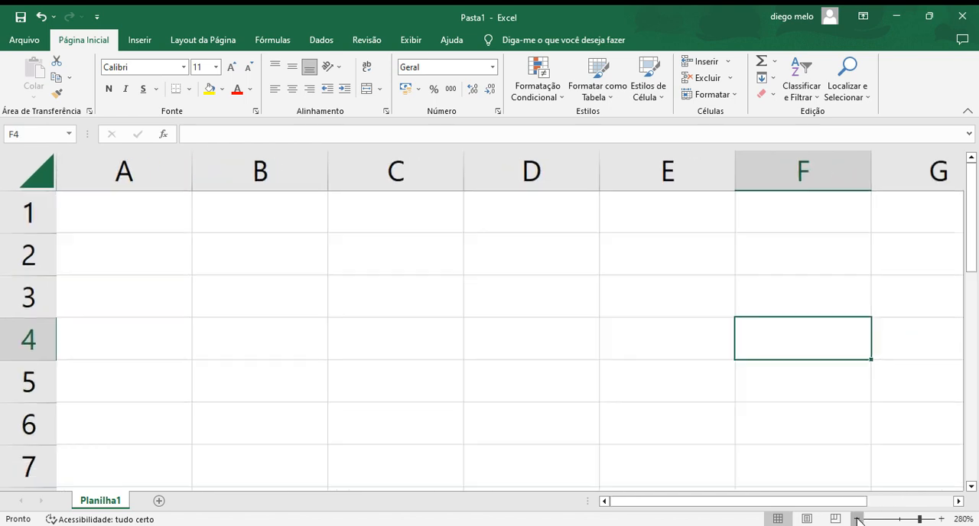
click(857, 519)
click(858, 519)
click(857, 519)
click(857, 520)
click(858, 519)
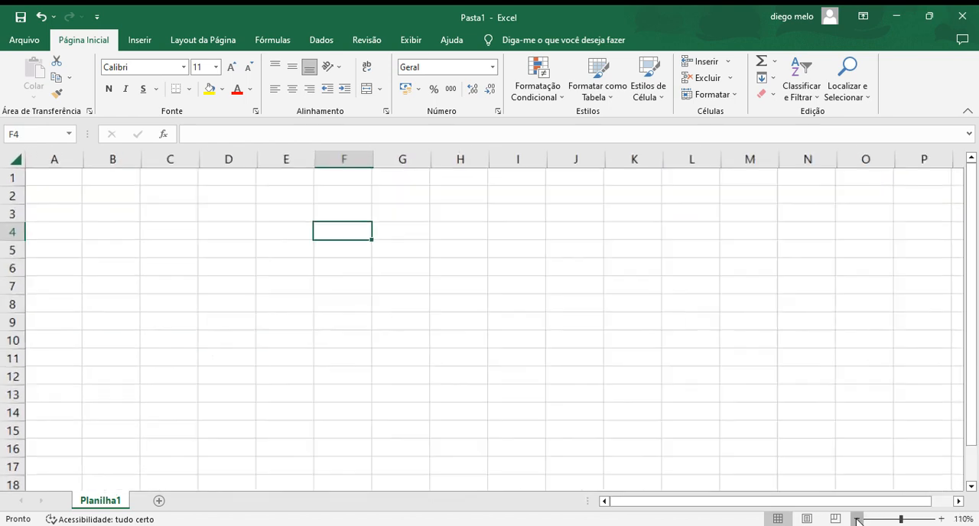
click(857, 519)
click(928, 519)
click(941, 519)
click(941, 520)
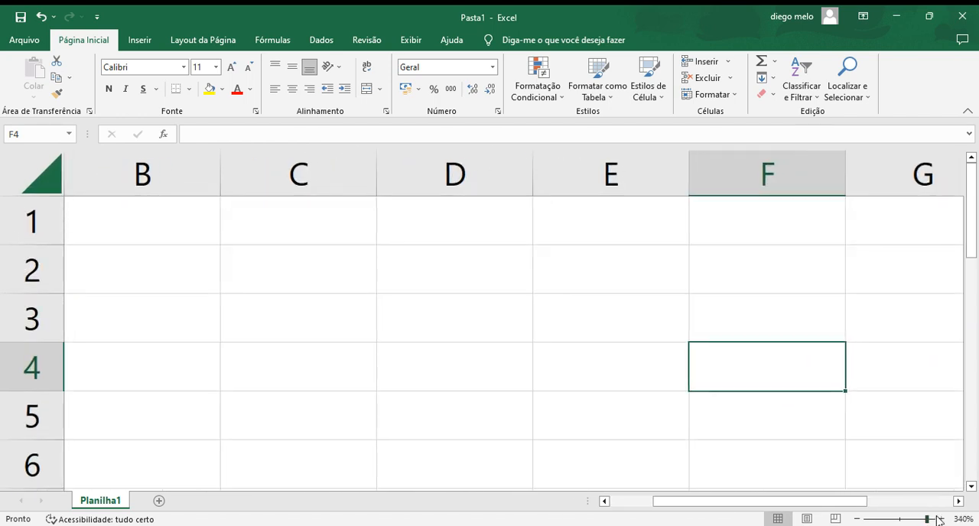
click(941, 519)
click(941, 519)
click(941, 520)
click(941, 519)
Step: Enter a formula in cell C1 that returns the current date with the HOJE function
click(198, 221)
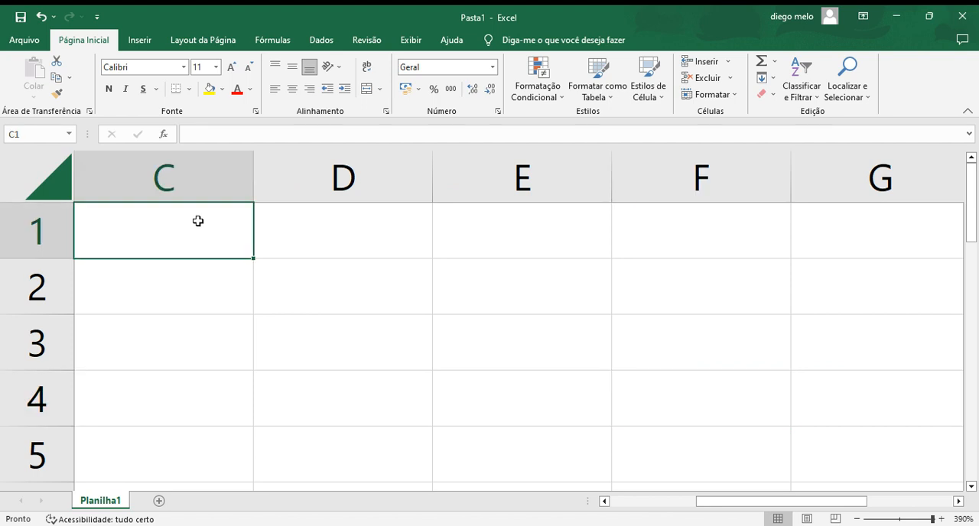
text(+)
key(BackSpace)
text(=)
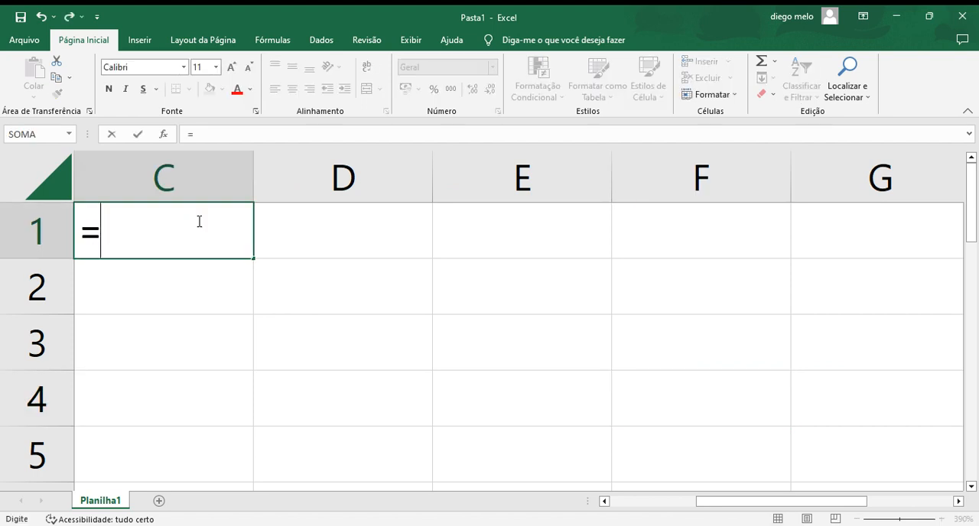
text(go)
key(BackSpace)
key(BackSpace)
text(agor)
text(a)
key(BackSpace)
key(BackSpace)
key(BackSpace)
key(BackSpace)
key(BackSpace)
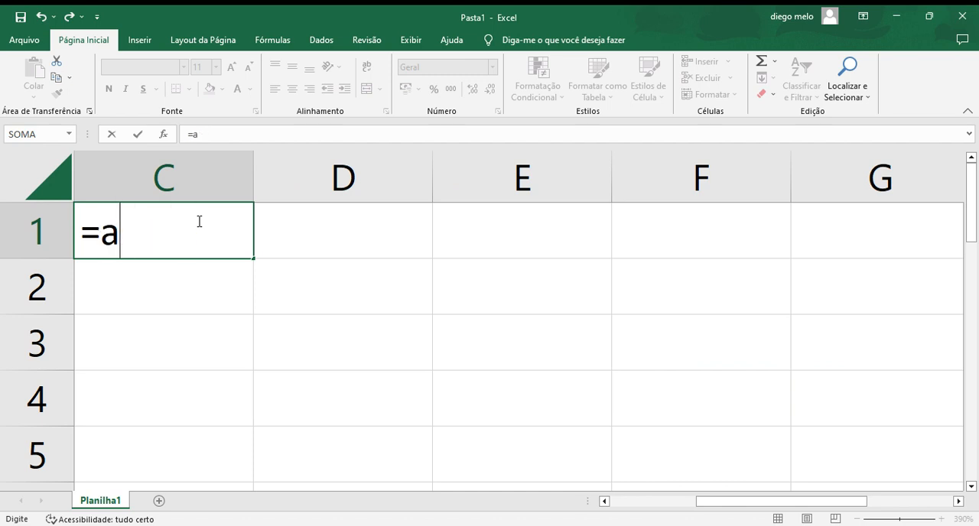
text(hoj)
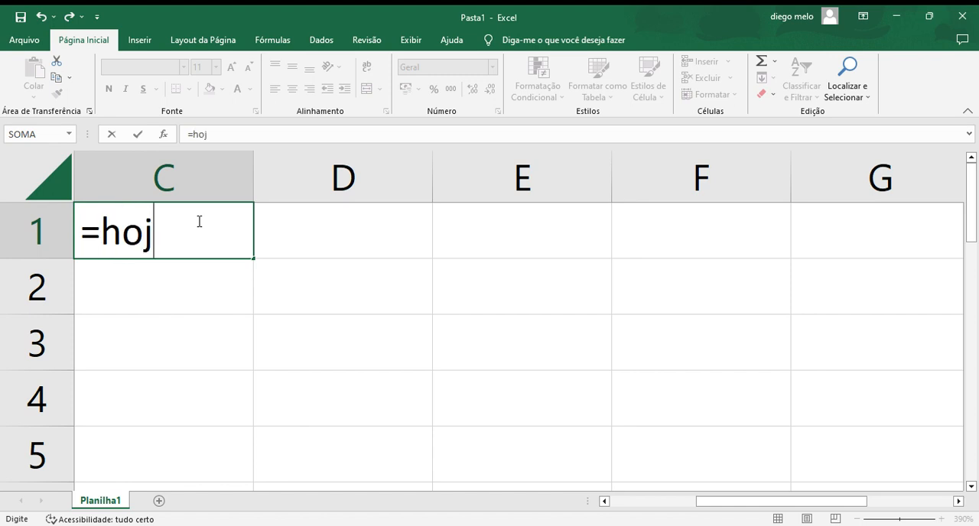
text(e()
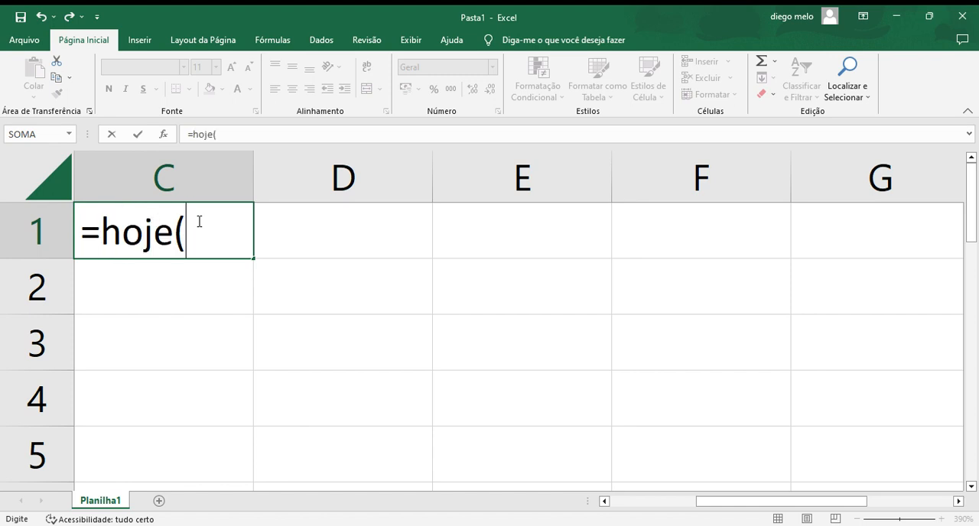
key(Return)
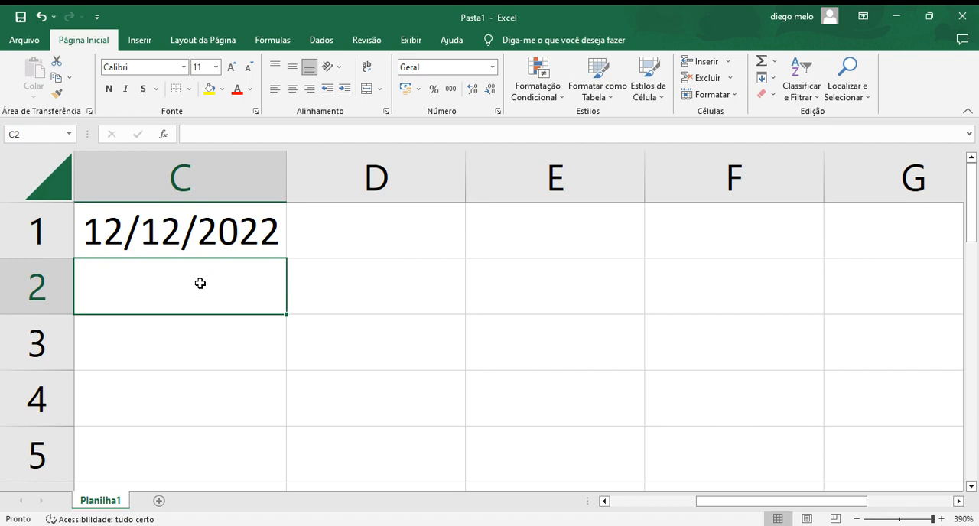
Step: Enter a formula in cell C2 that returns the current date and time with the AGORA function
text(a)
key(BackSpace)
text(=)
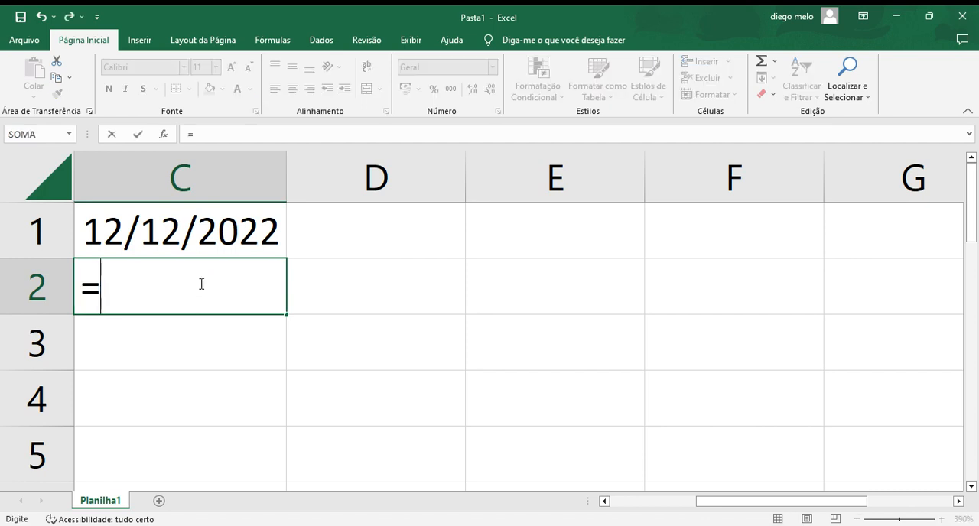
text(agora()
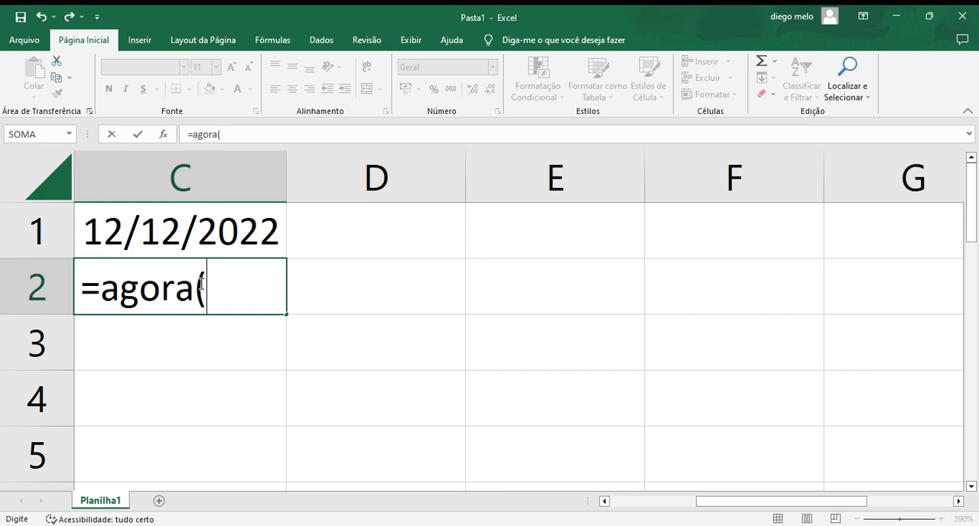
key(Return)
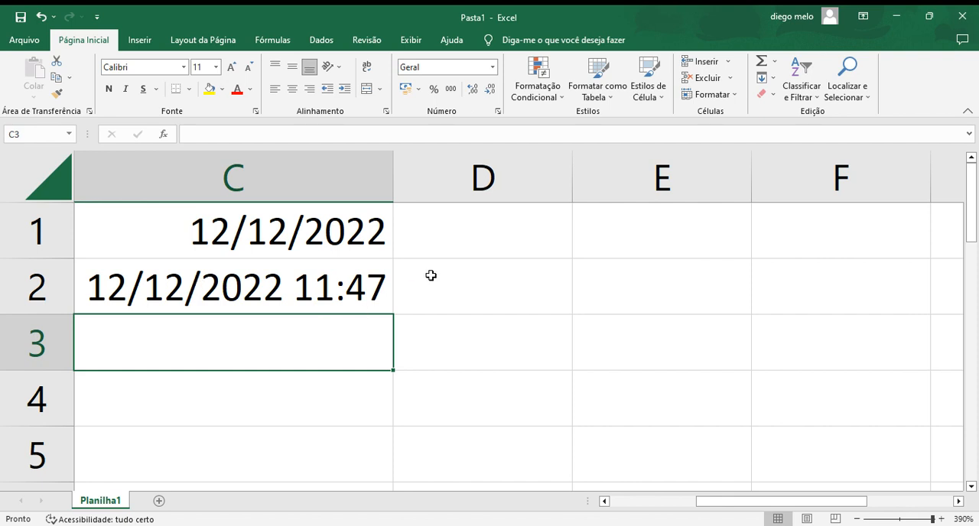
Step: Clear the AGORA formula from C2 and the HOJE formula from C1
click(337, 294)
double_click(336, 294)
key(BackSpace)
key(BackSpace)
key(BackSpace)
key(BackSpace)
key(BackSpace)
key(BackSpace)
key(BackSpace)
key(BackSpace)
click(316, 226)
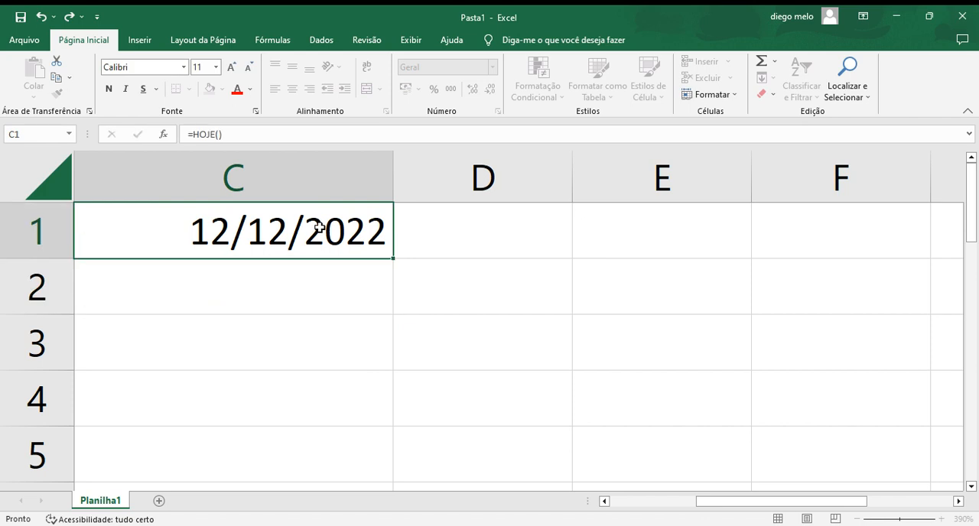
key(ctrl+grave)
key(BackSpace)
key(BackSpace)
key(BackSpace)
key(BackSpace)
key(BackSpace)
key(BackSpace)
key(BackSpace)
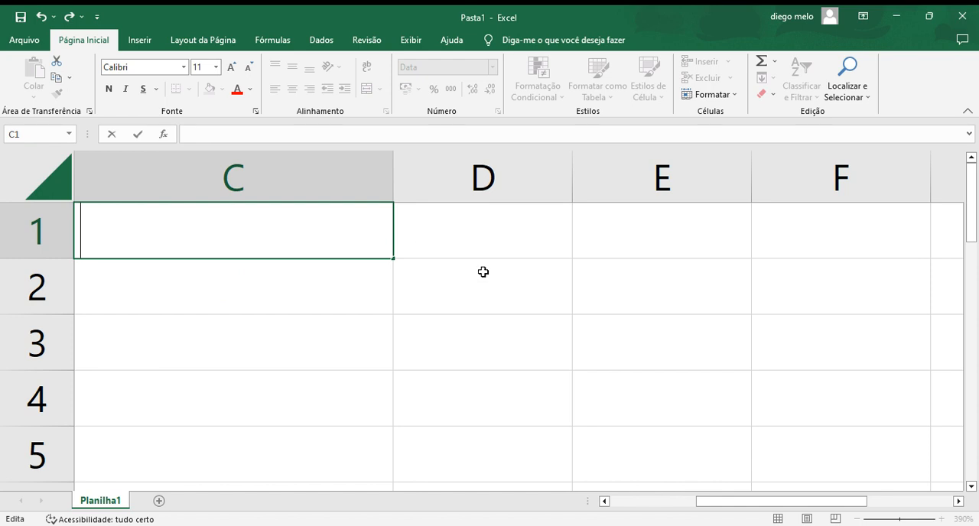
Step: Enter the date 16/06/2000 in cell D1
click(481, 245)
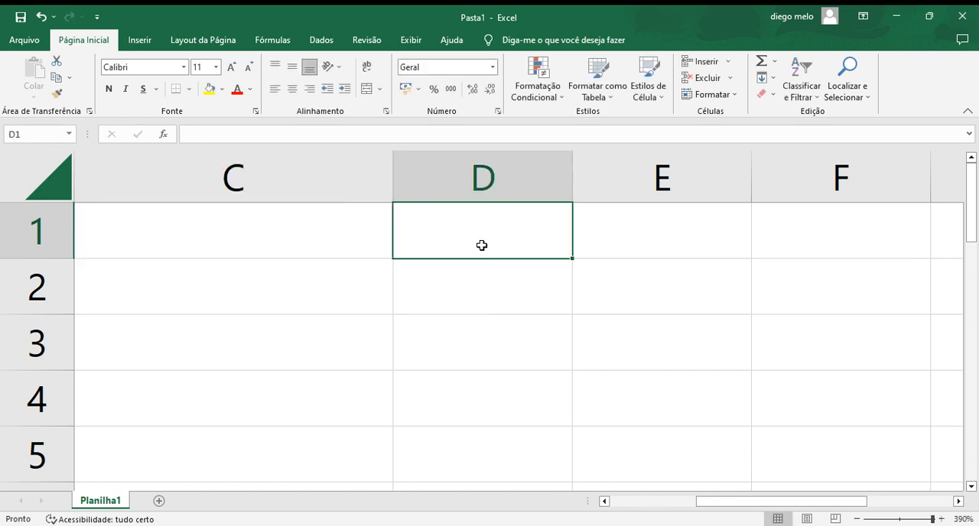
text(1)
key(BackSpace)
text(16/06/)
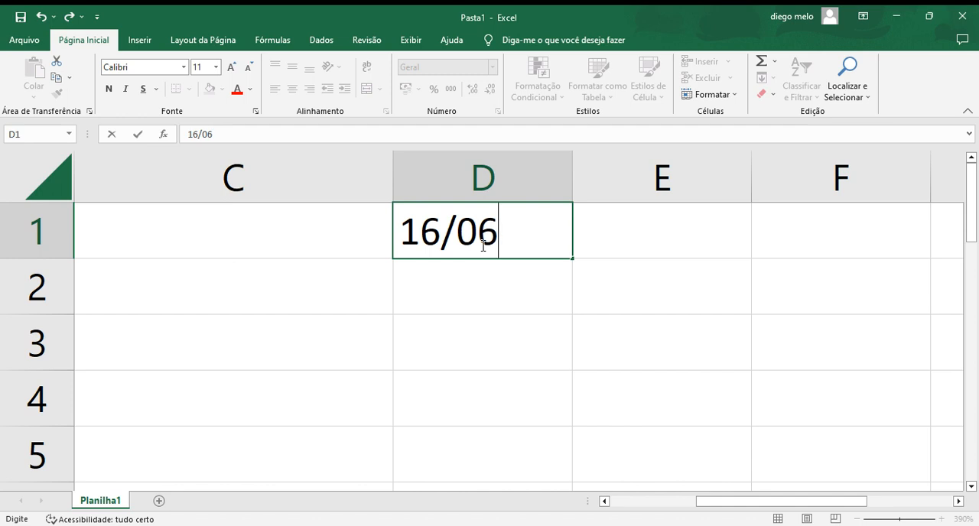
text(1)
key(BackSpace)
text(2000)
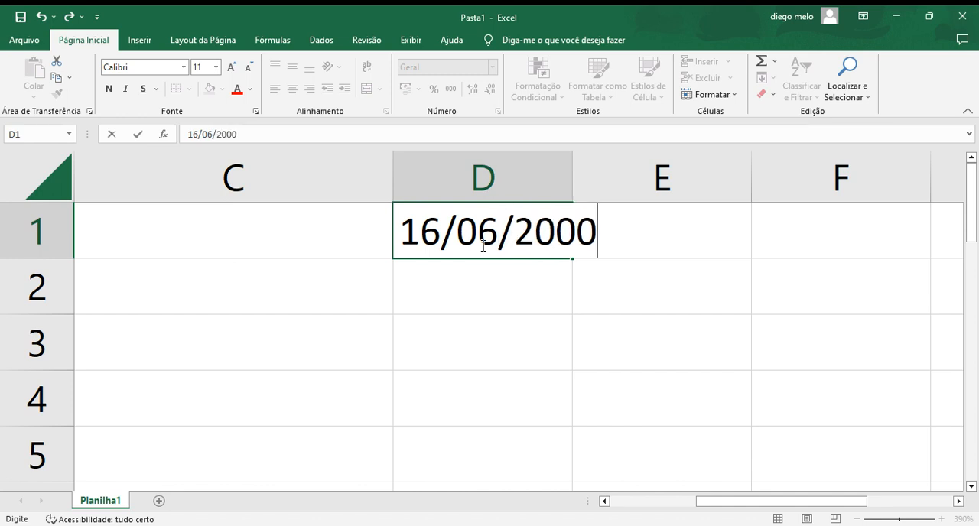
Step: Enter the current date in cell F1 with the HOJE function, and review the contents of D1 and F1
click(851, 225)
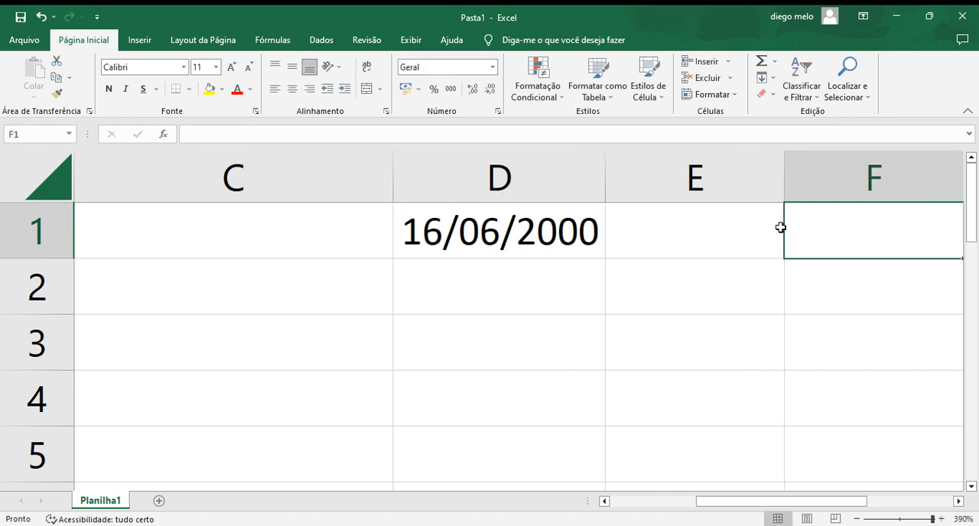
text(+)
key(BackSpace)
text(=)
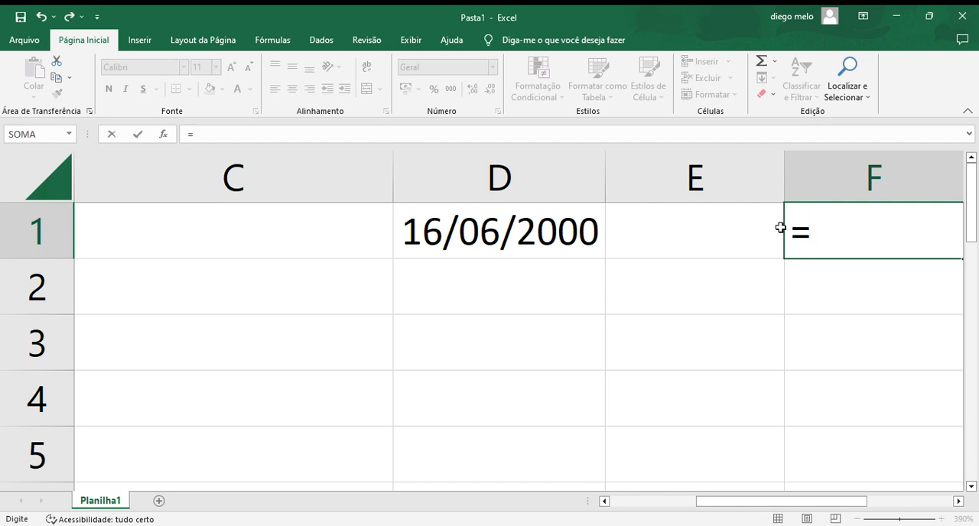
text(hoje)
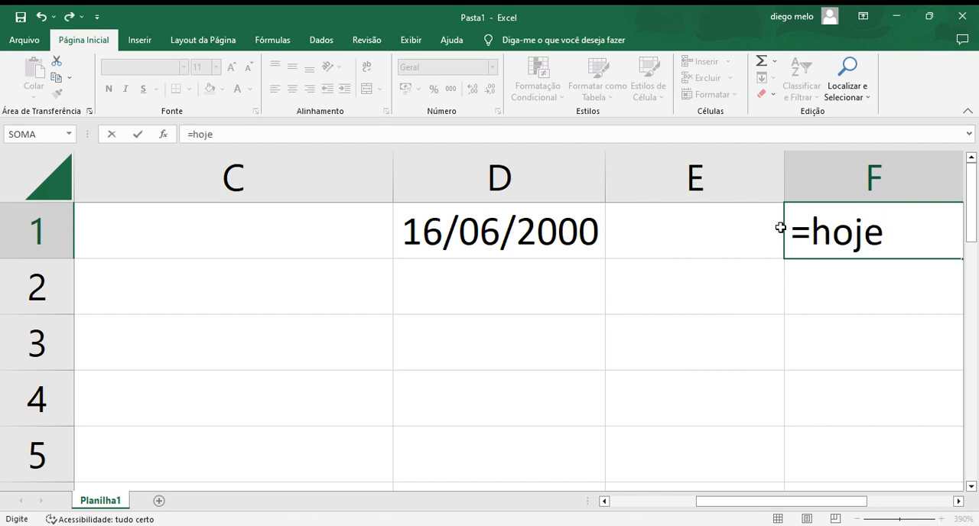
text(()
key(Return)
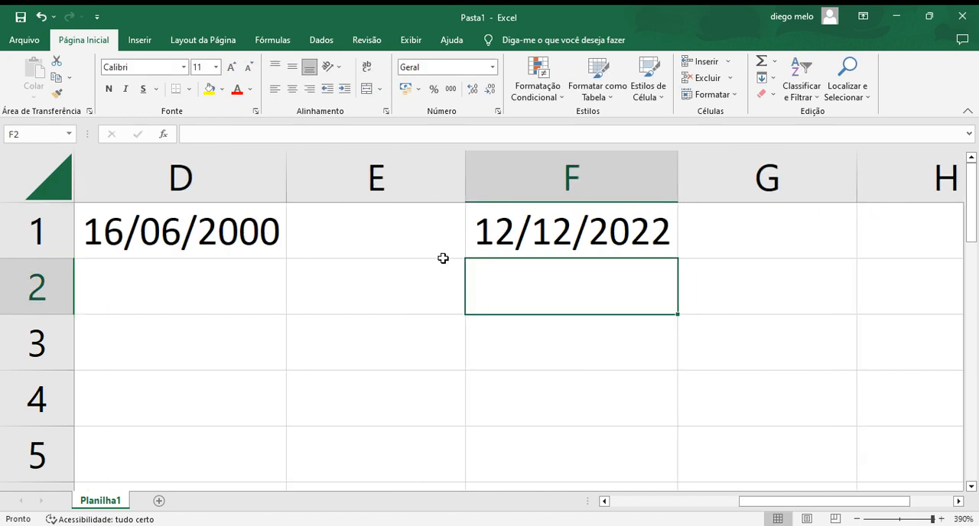
click(164, 238)
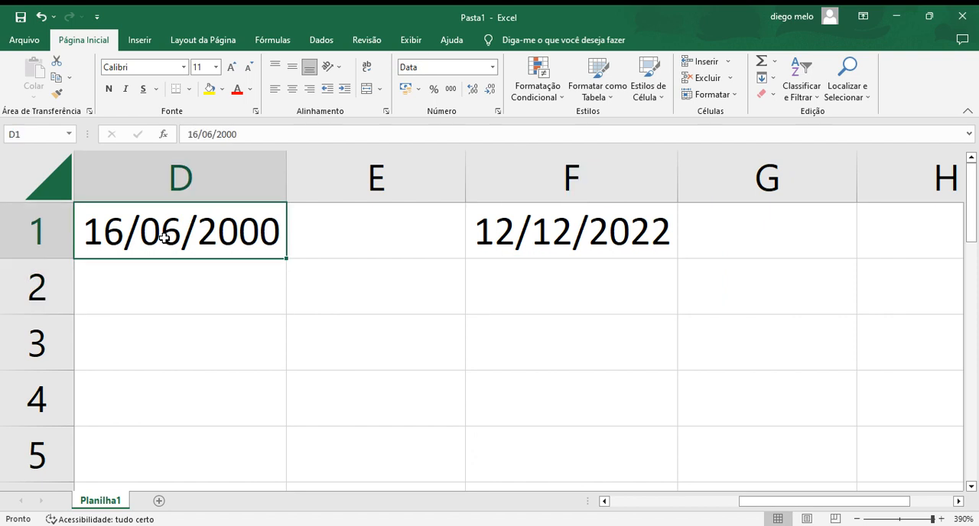
click(555, 226)
double_click(554, 227)
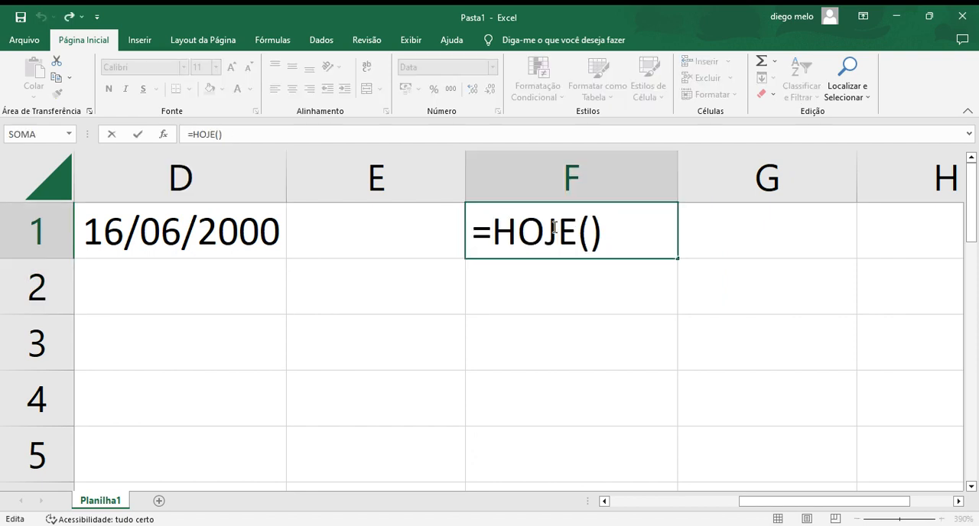
key(Return)
Step: Try to calculate the days between the two dates in cell E2 with the DIAS360 function over the range D1:F1
click(409, 299)
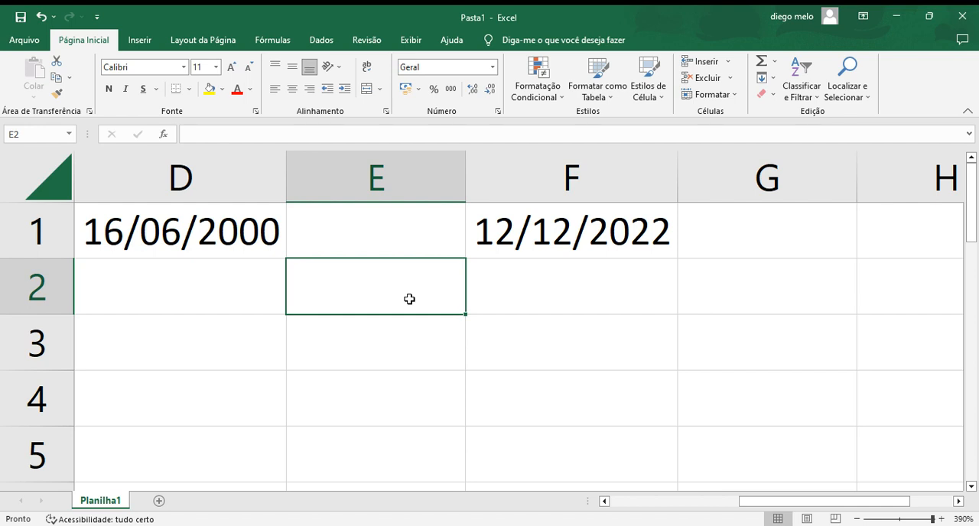
text(+)
key(Escape)
text(=)
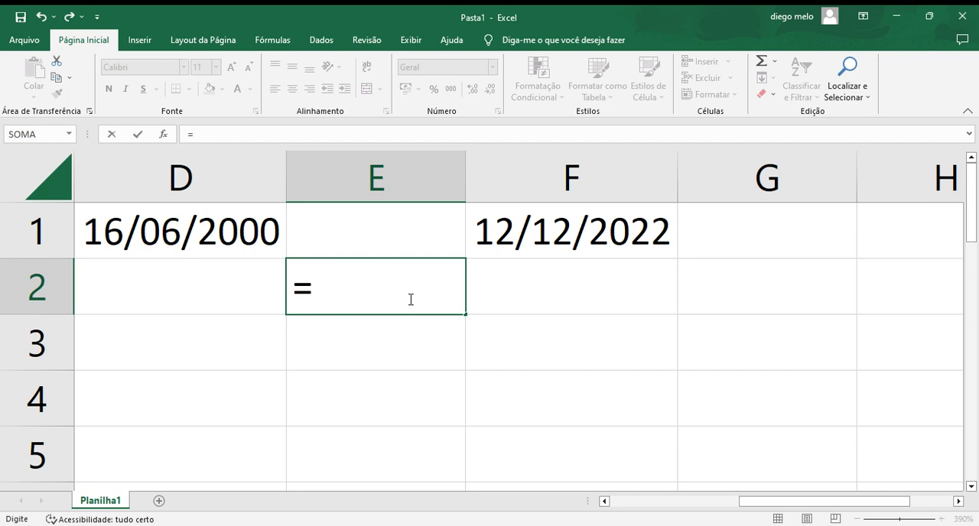
text(dias)
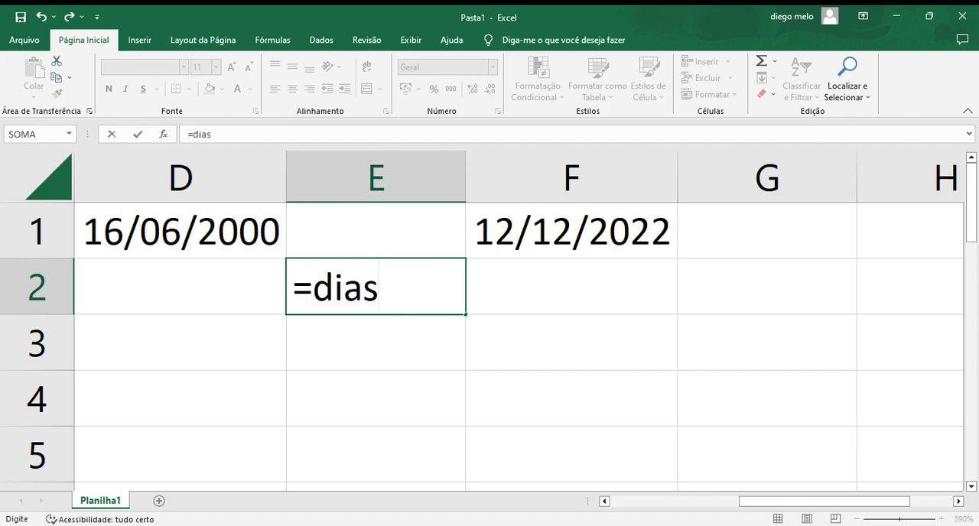
click(434, 281)
text(3)
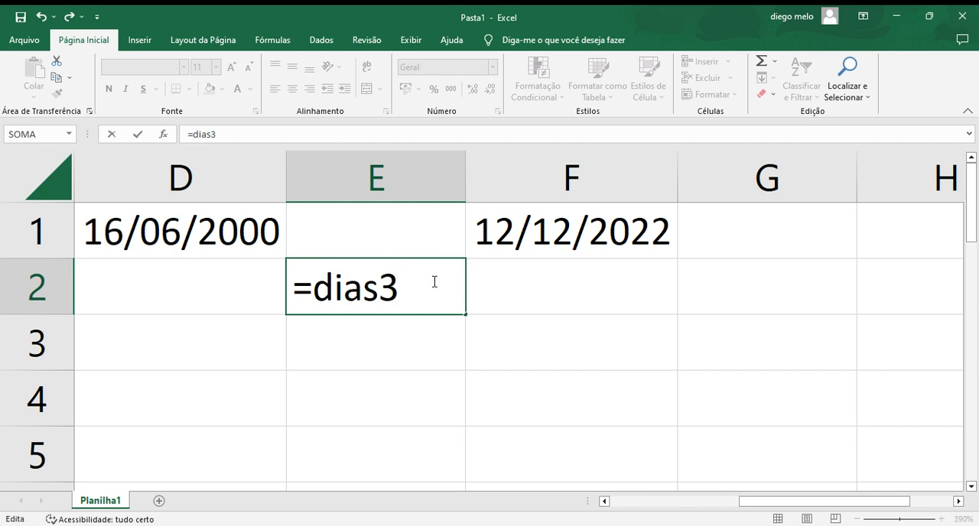
text(60()
click(671, 248)
drag(507, 243, 196, 229)
key(Return)
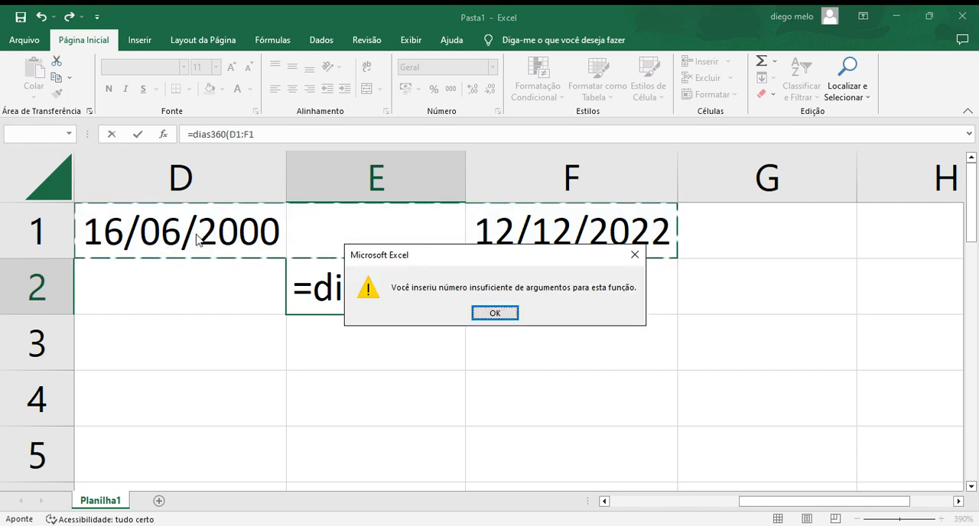
click(636, 254)
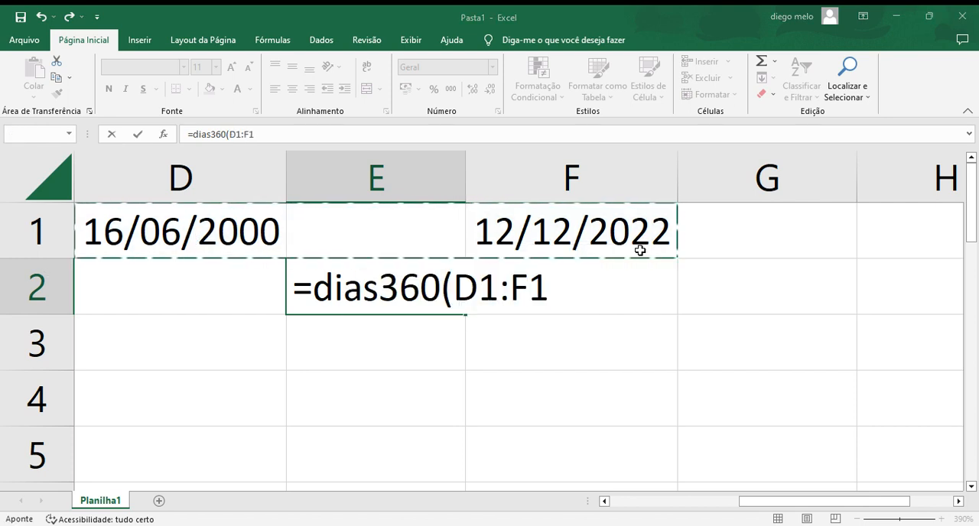
Step: Close the parenthesis of the E2 formula and separate its two dates with a semicolon, giving =DIAS360(D1;F1)
click(597, 282)
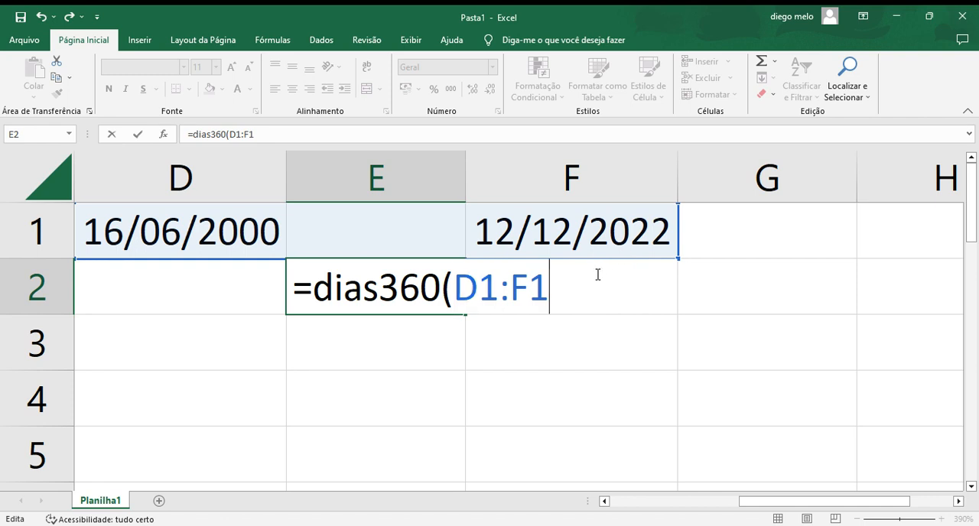
text())
key(Return)
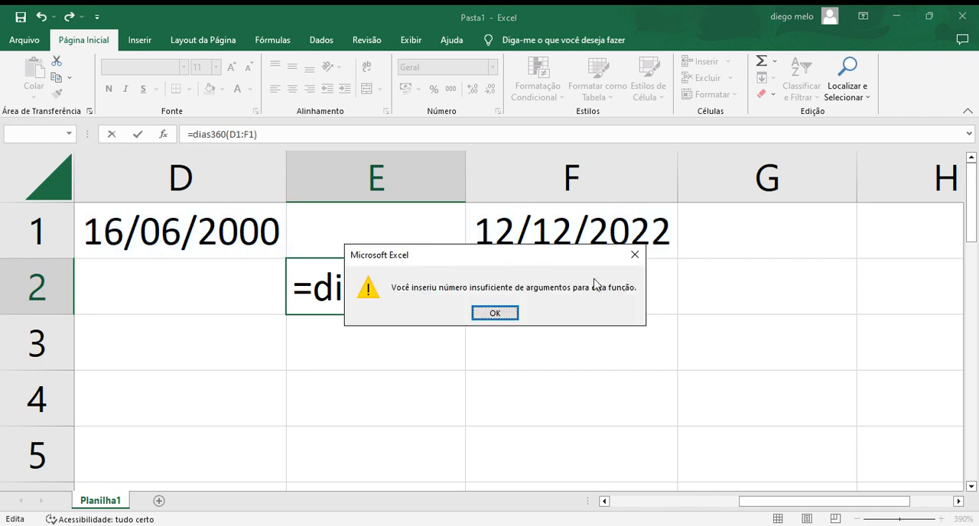
click(634, 256)
key(End)
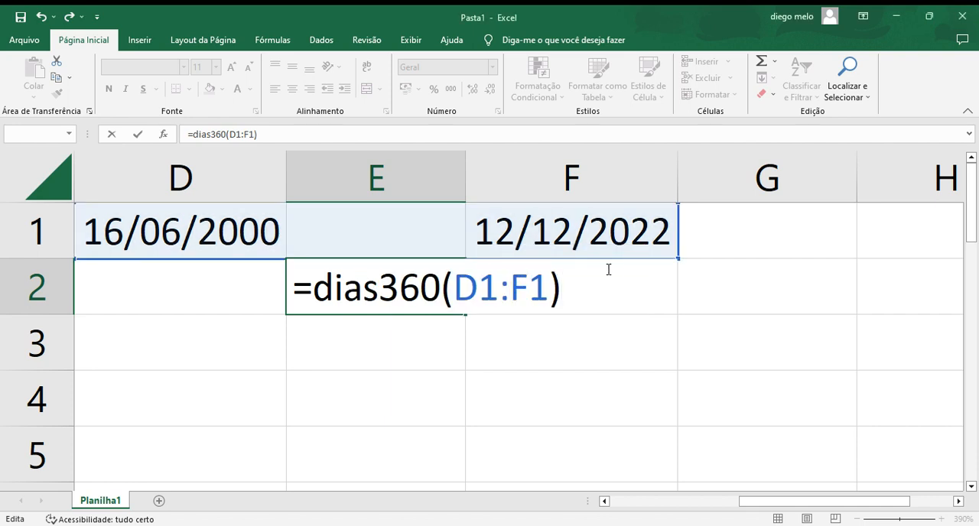
key(BackSpace)
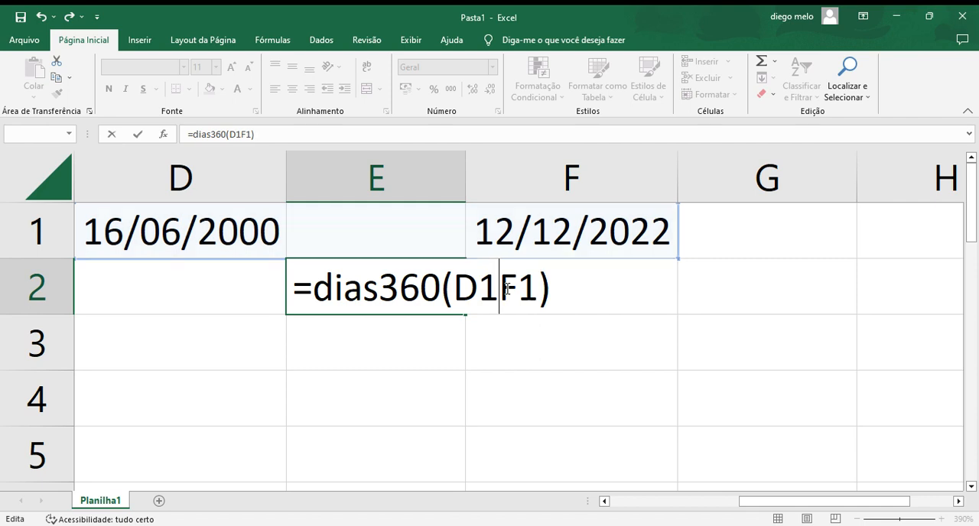
text(;)
key(Return)
click(411, 283)
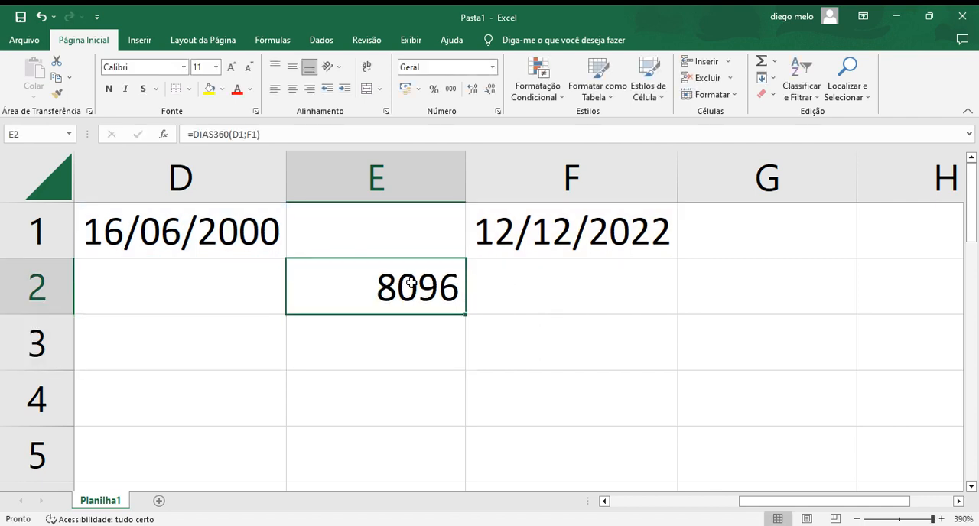